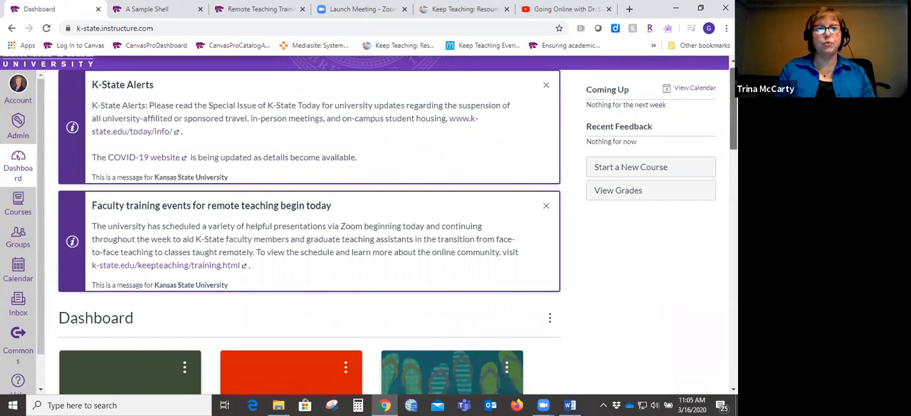
- Open the Canvas Guides search page from the help resources on the dashboard
click(31, 163)
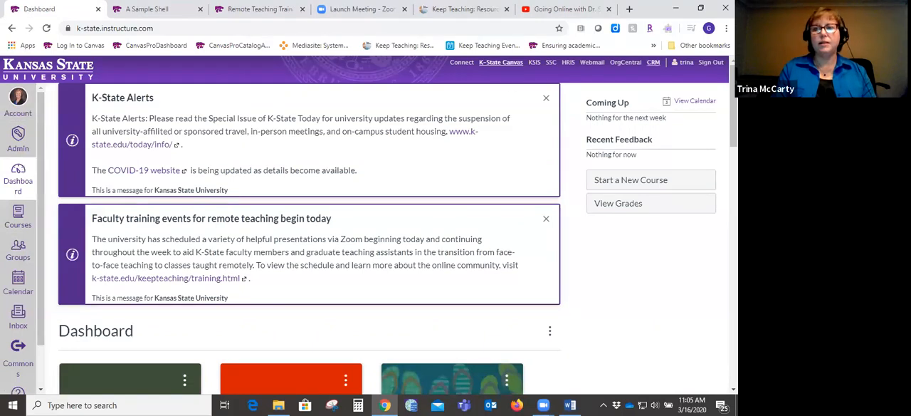
scroll(369, 235, down, 4)
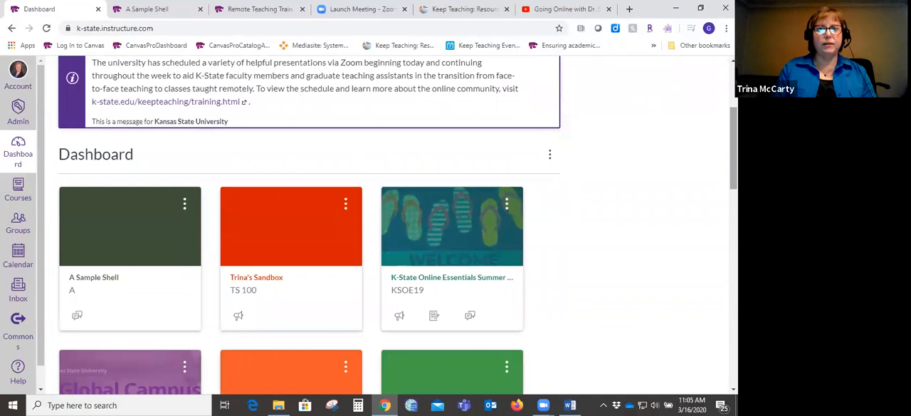
scroll(22, 335, down, 1)
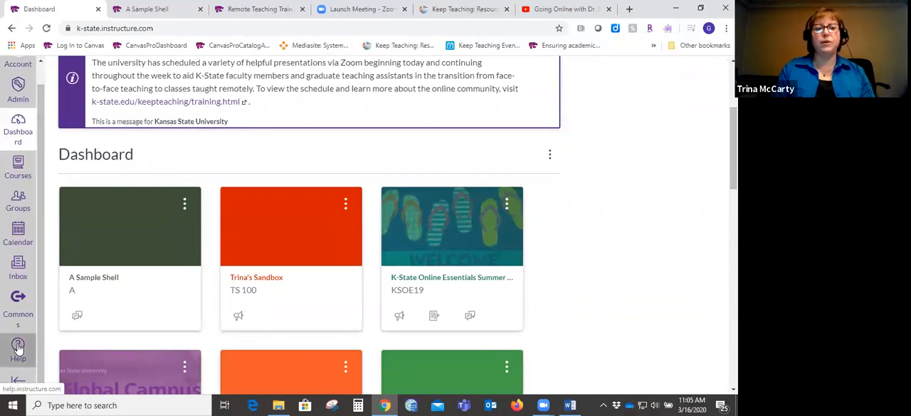
click(18, 348)
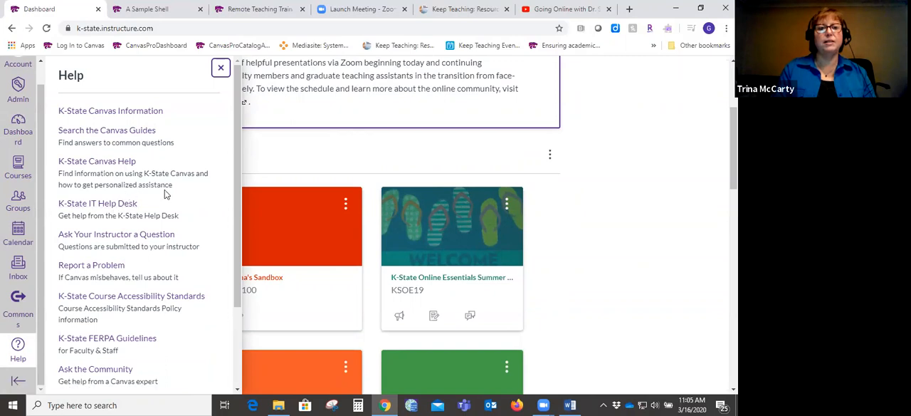
click(121, 133)
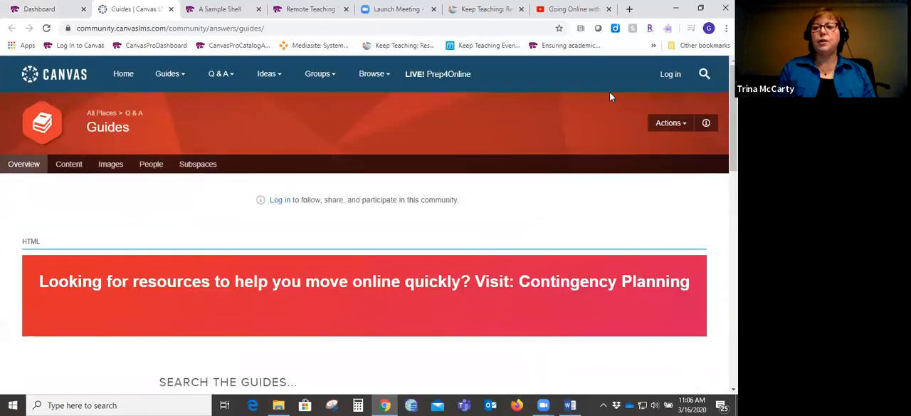
- Search the Canvas Guides for "quiz"
scroll(364, 225, down, 2)
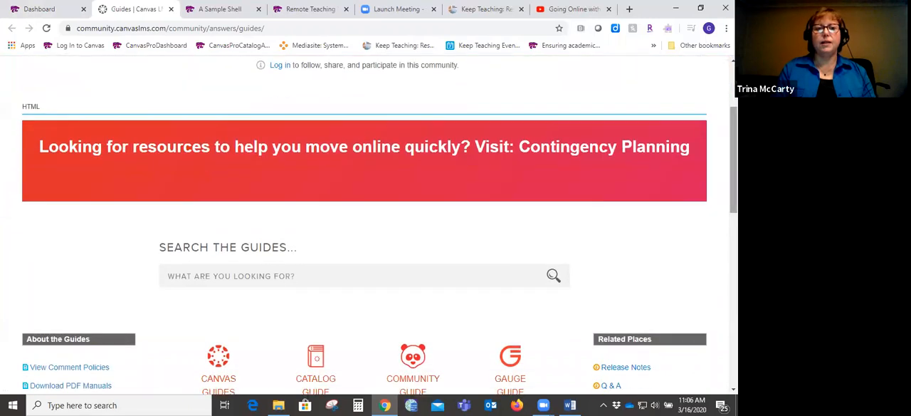
click(346, 269)
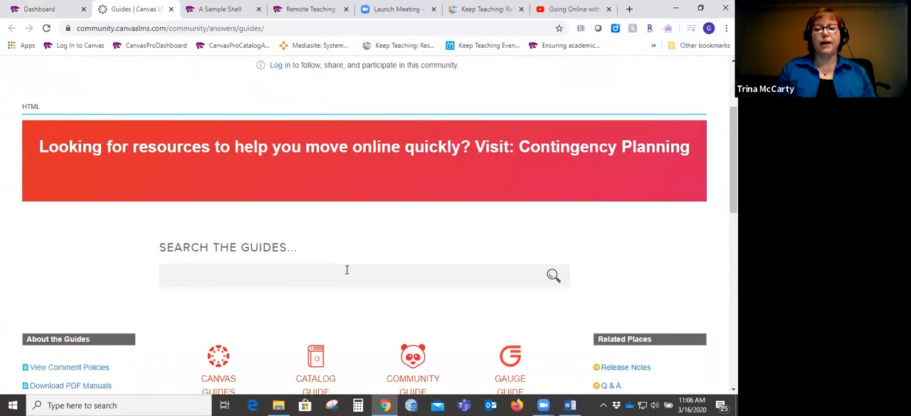
text(quiz)
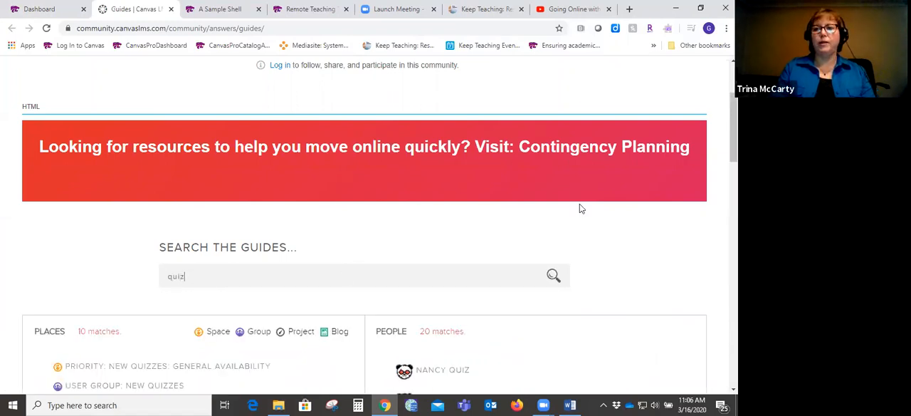
key(Return)
- Browse the guide articles on quizzes, and close both the Canvas Guides page and the help list
scroll(580, 204, down, 3)
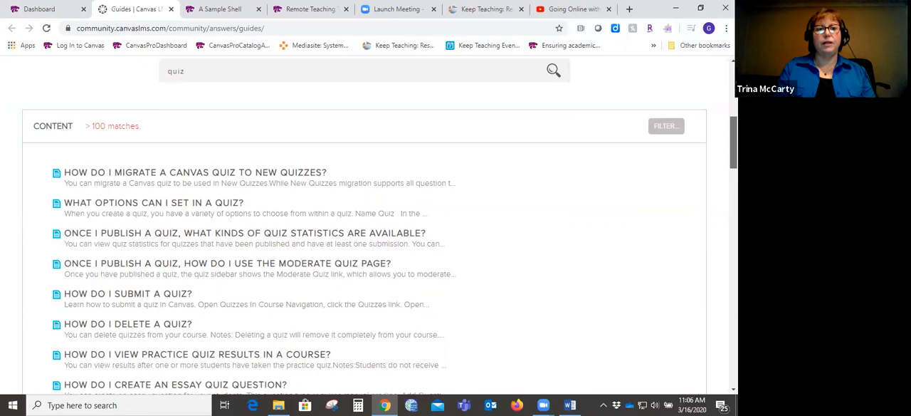
scroll(364, 227, up, 1)
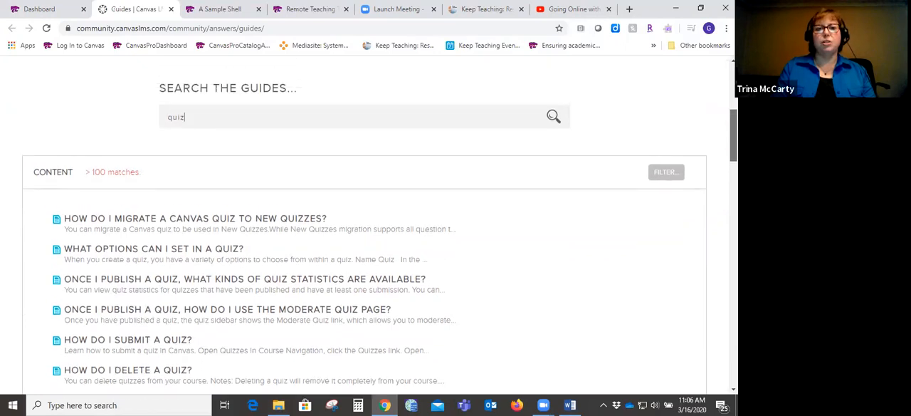
scroll(365, 227, up, 1)
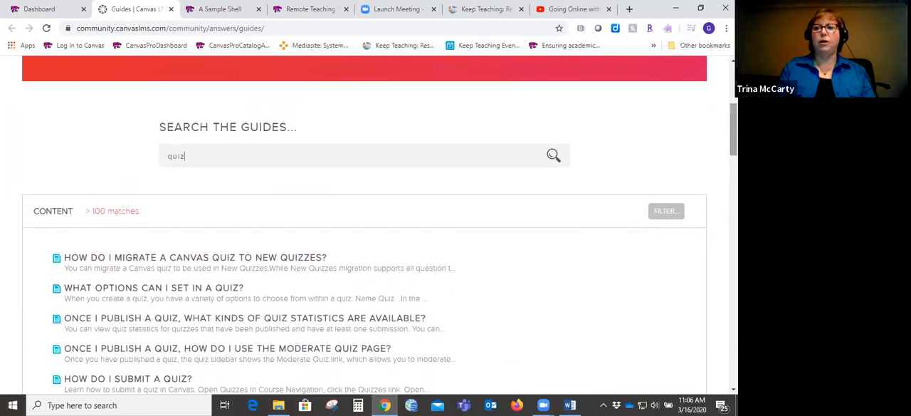
scroll(365, 227, down, 4)
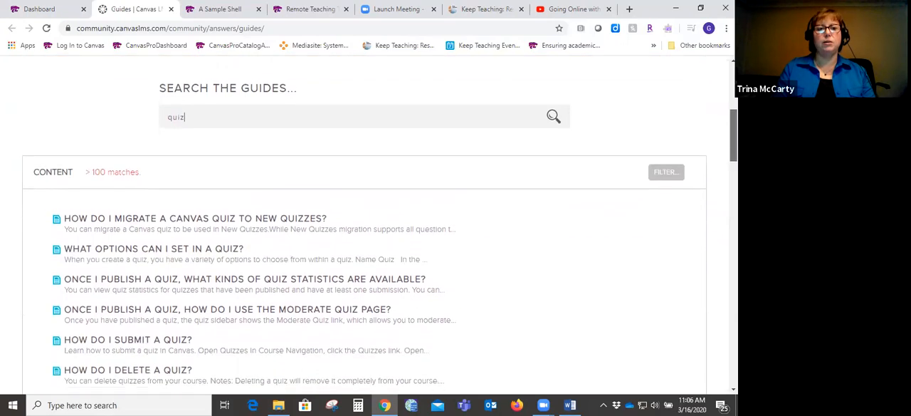
scroll(364, 227, down, 1)
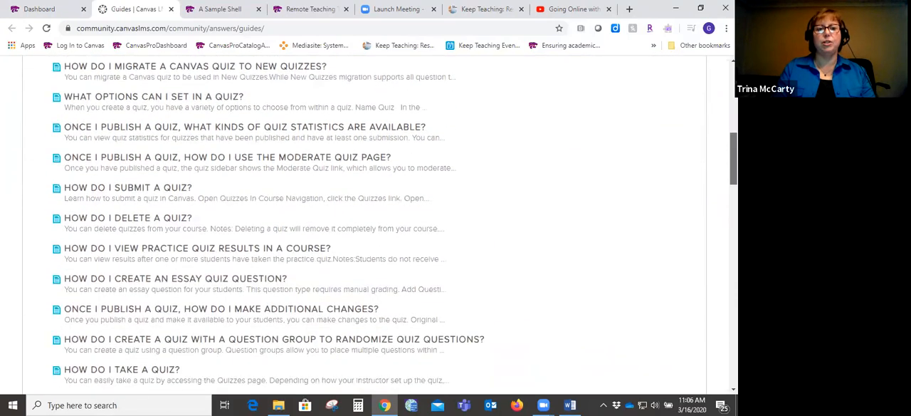
scroll(364, 227, up, 11)
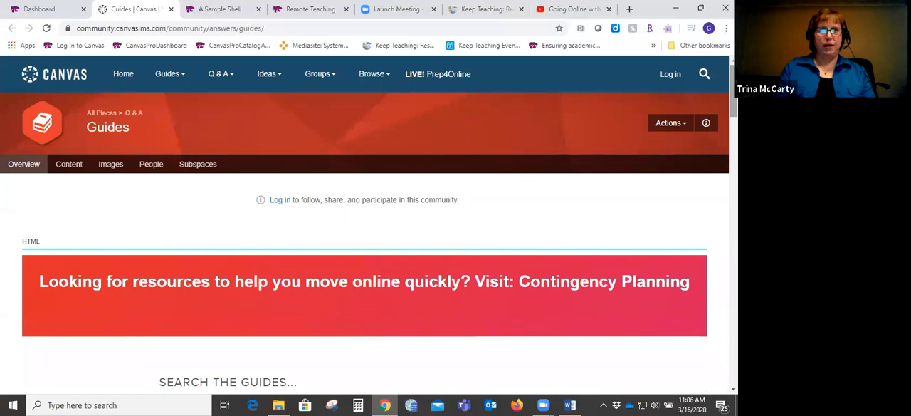
click(171, 10)
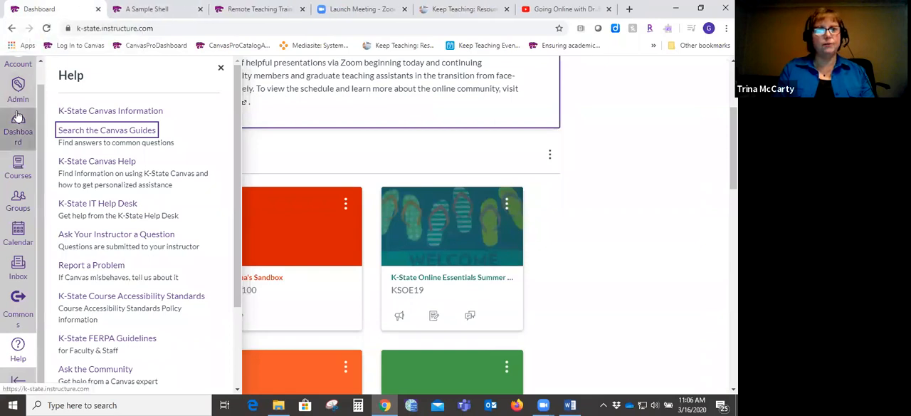
click(221, 69)
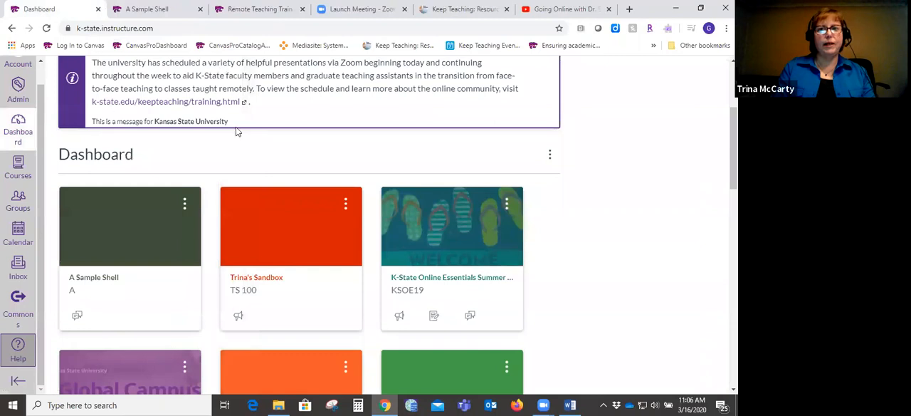
- Open the full list of courses and star the NE 000 - S18-Nuclear Reactor Modules course to add it to the courses menu
scroll(578, 135, up, 3)
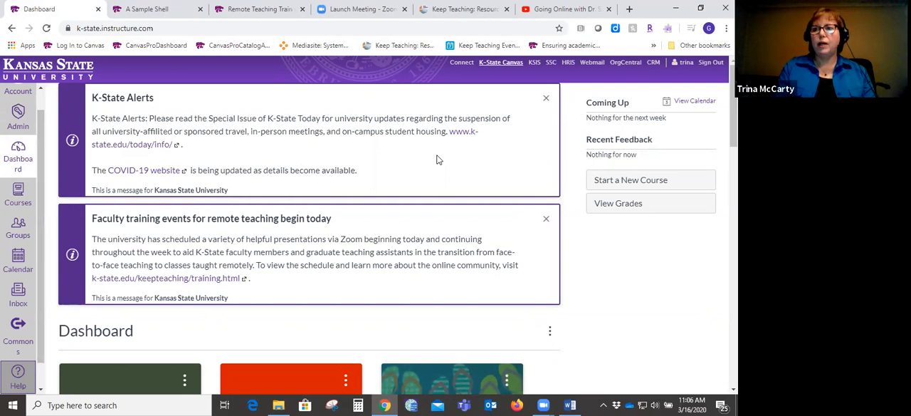
drag(734, 106, 734, 160)
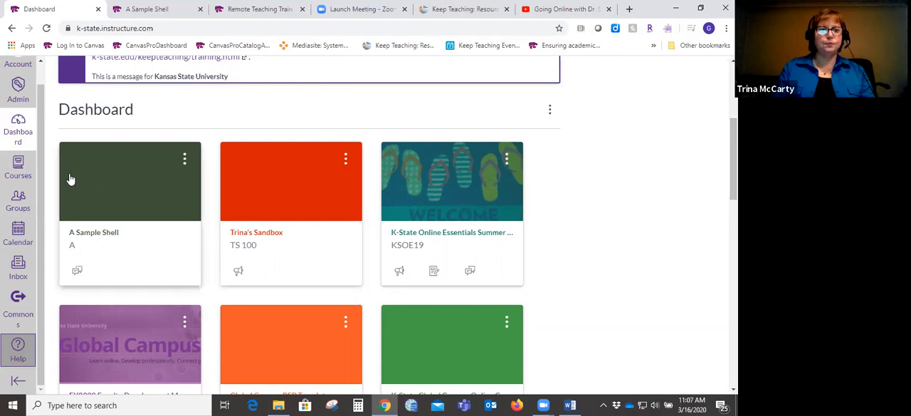
click(19, 169)
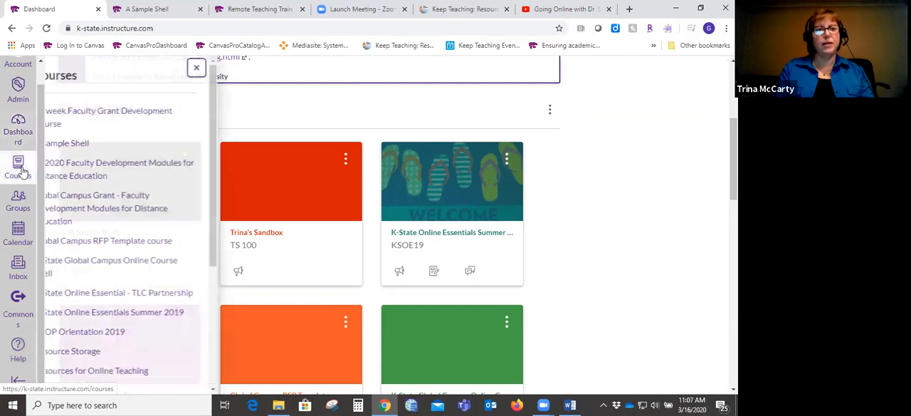
drag(237, 203, 237, 314)
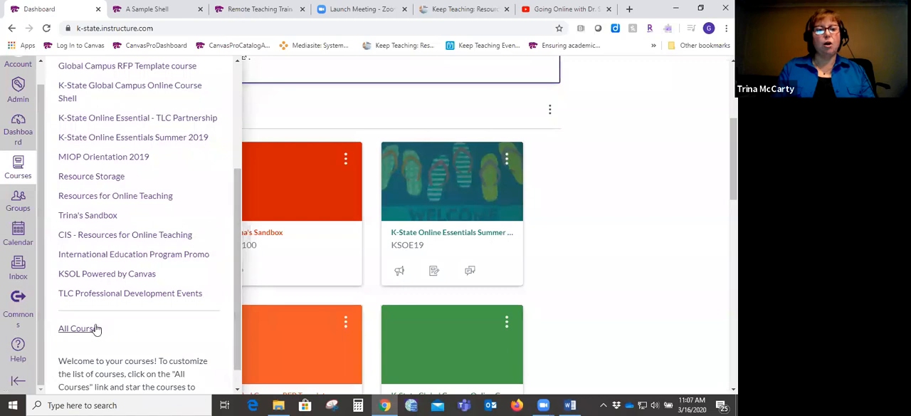
click(79, 330)
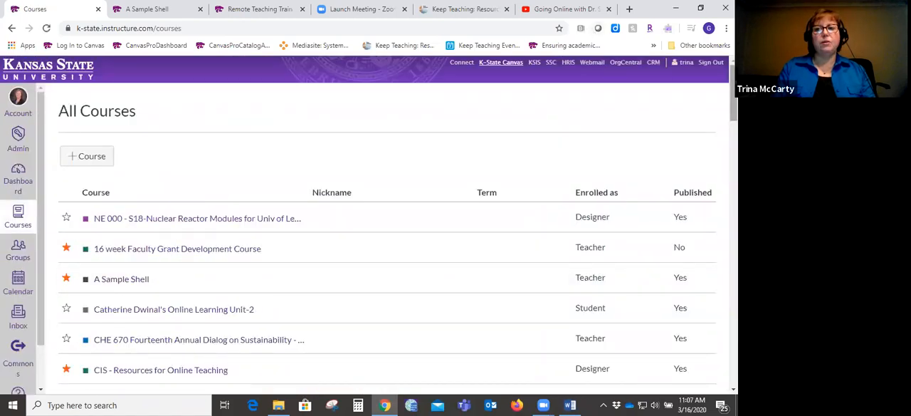
click(65, 218)
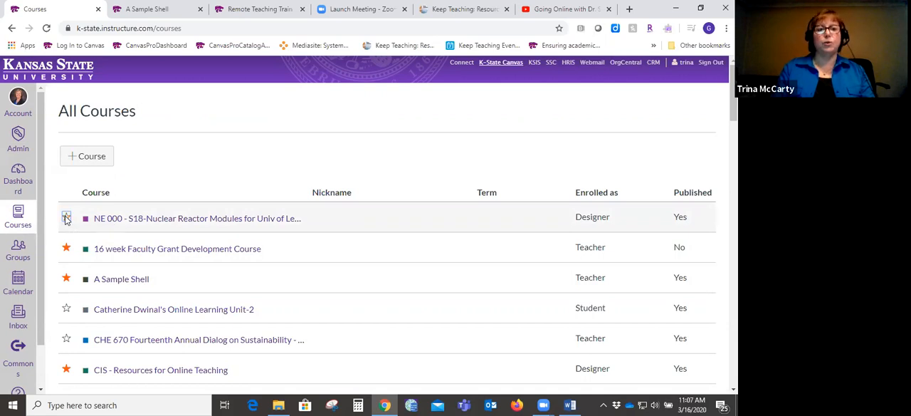
- Return to the dashboard and open the A Sample Shell course
click(19, 188)
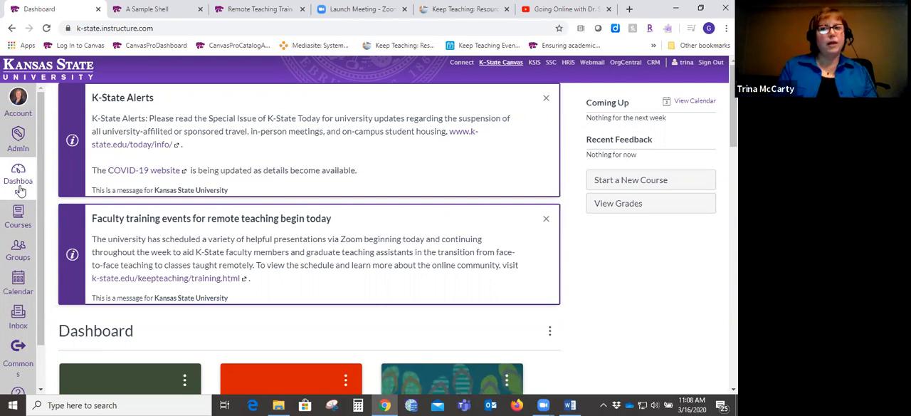
scroll(733, 106, down, 1)
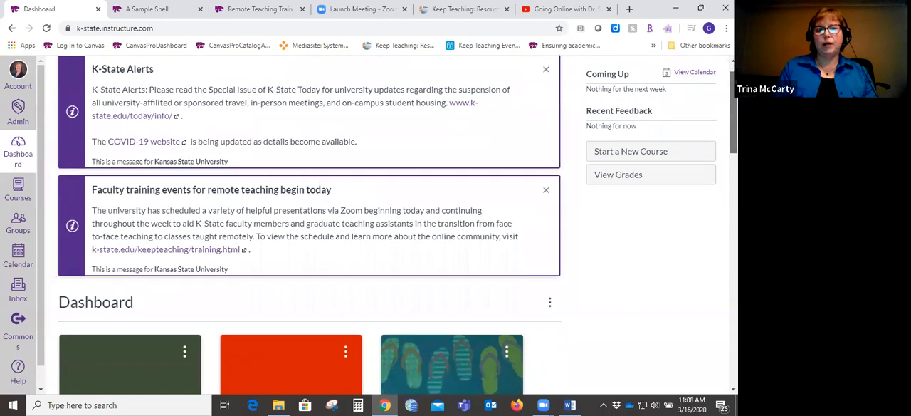
scroll(733, 143, down, 5)
click(110, 256)
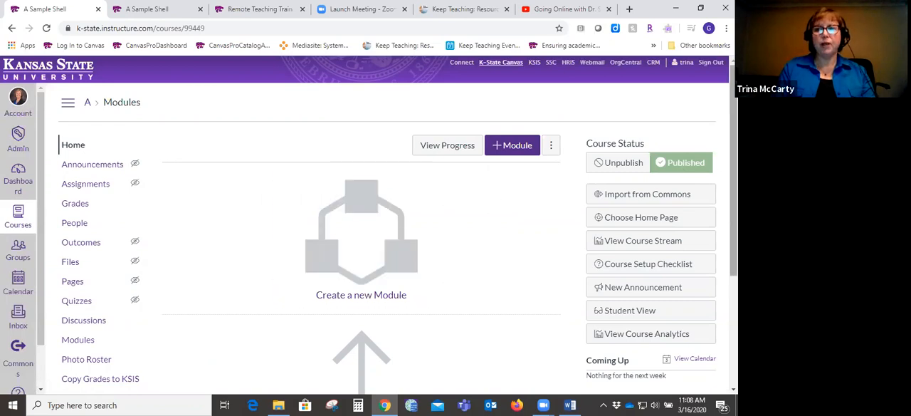
- Look over the course navigation of A Sample Shell and open the course settings
scroll(733, 214, down, 3)
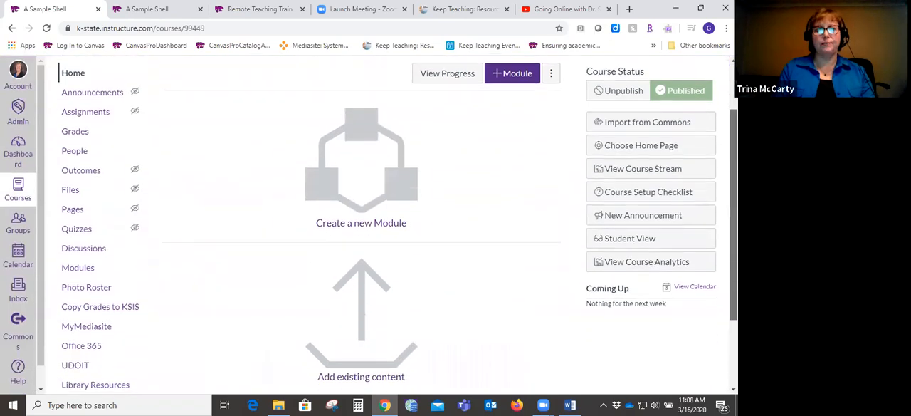
scroll(733, 213, down, 2)
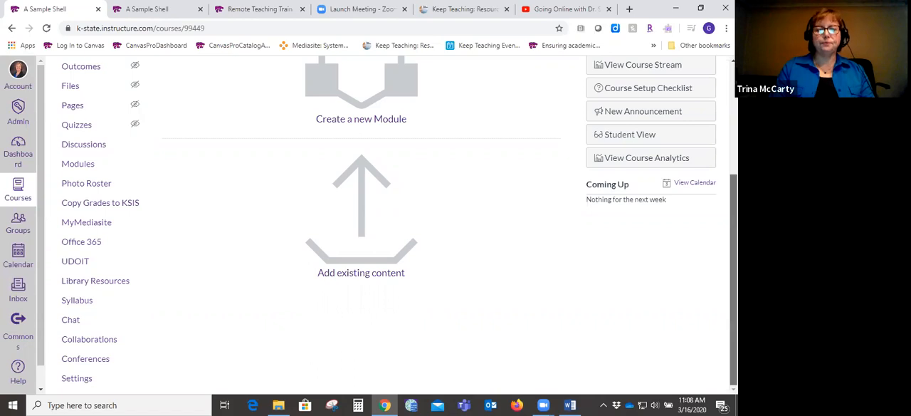
scroll(399, 225, up, 3)
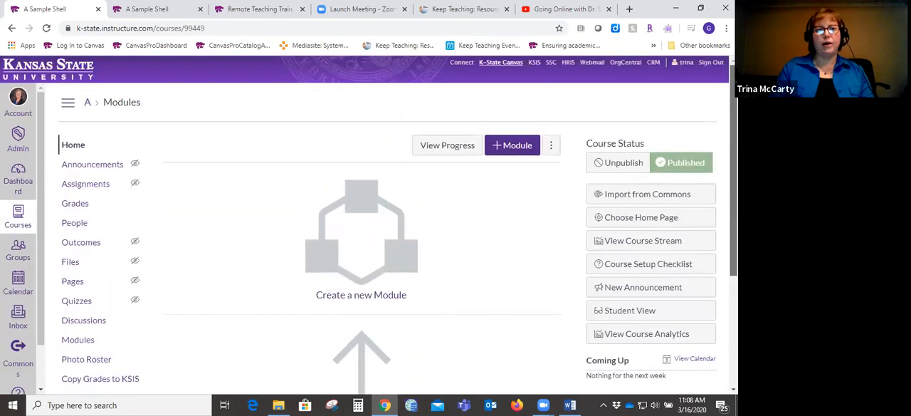
scroll(399, 225, down, 3)
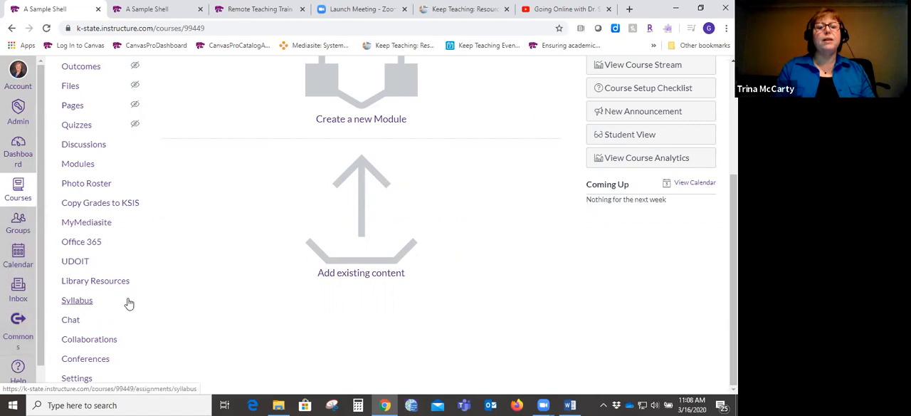
click(77, 378)
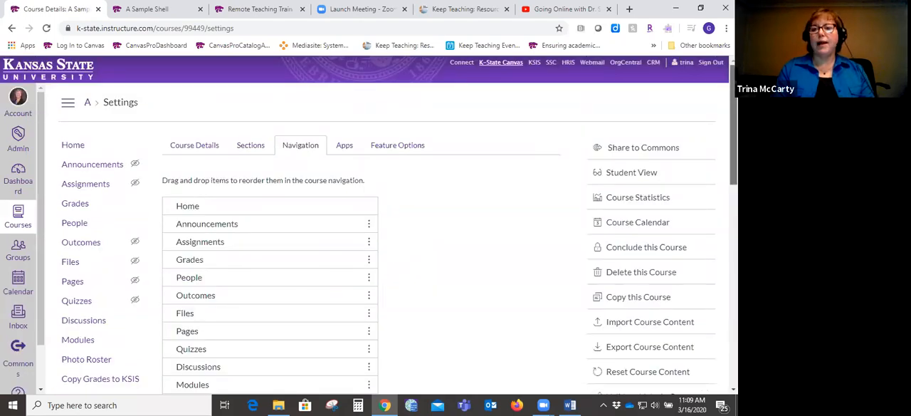
- Start a course content import and set the content type to Copy a Canvas Course
scroll(368, 226, down, 2)
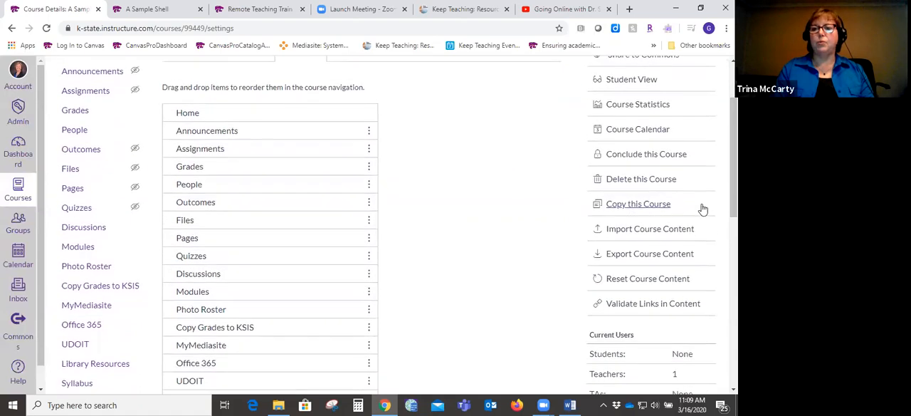
click(631, 231)
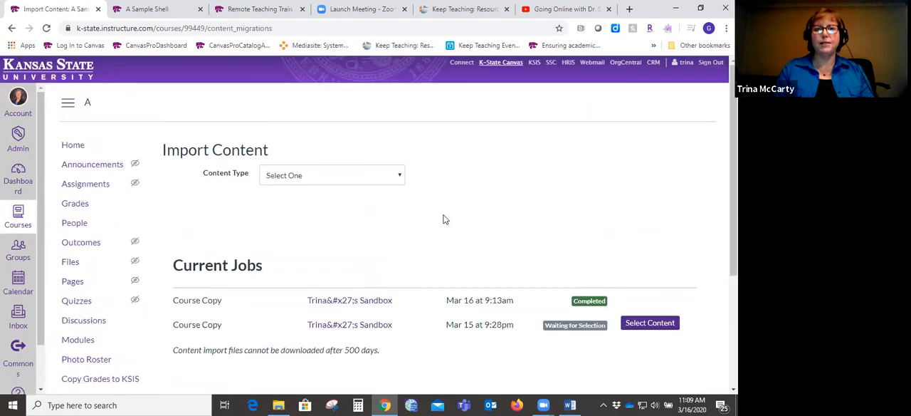
click(400, 177)
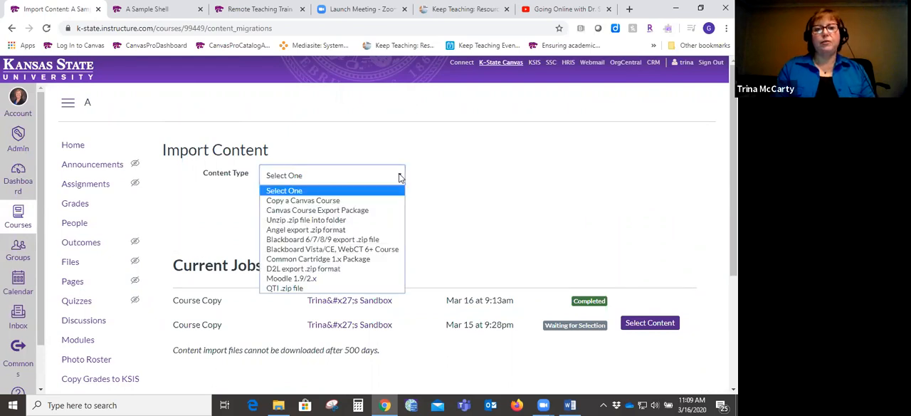
click(336, 202)
- Try finding the source course with the search terms englis and 1734
click(334, 206)
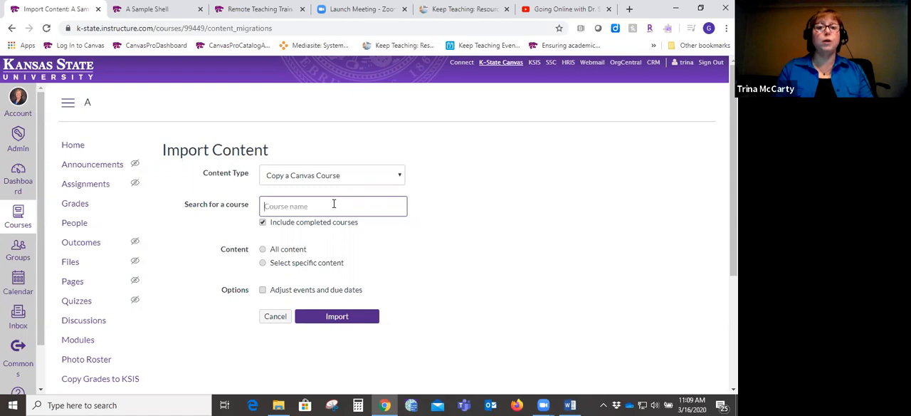
text(englis)
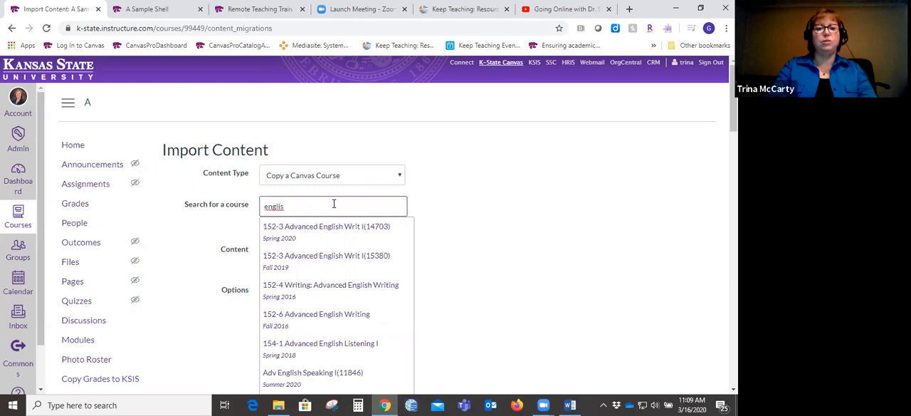
key(BackSpace)
key(BackSpace)
key(BackSpace)
key(BackSpace)
key(BackSpace)
key(BackSpace)
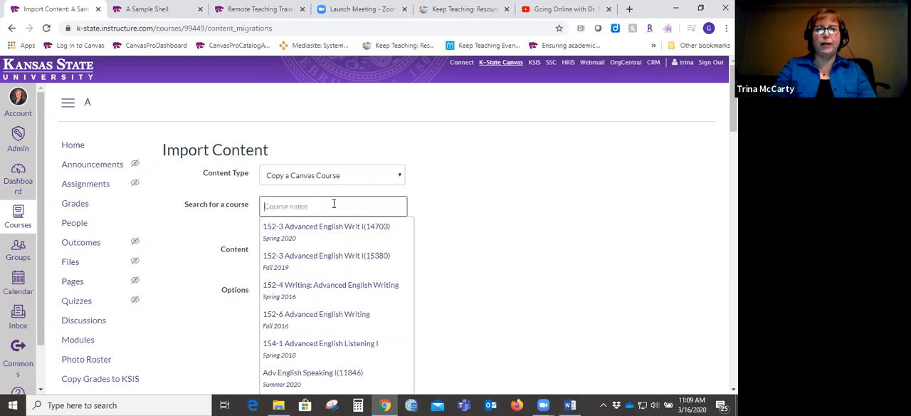
text(1734)
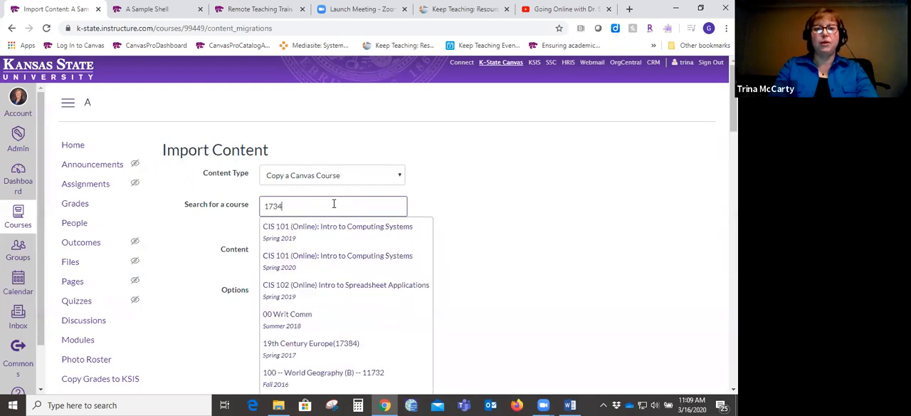
- Try finding the source course by its term, searching for spring 2019
key(BackSpace)
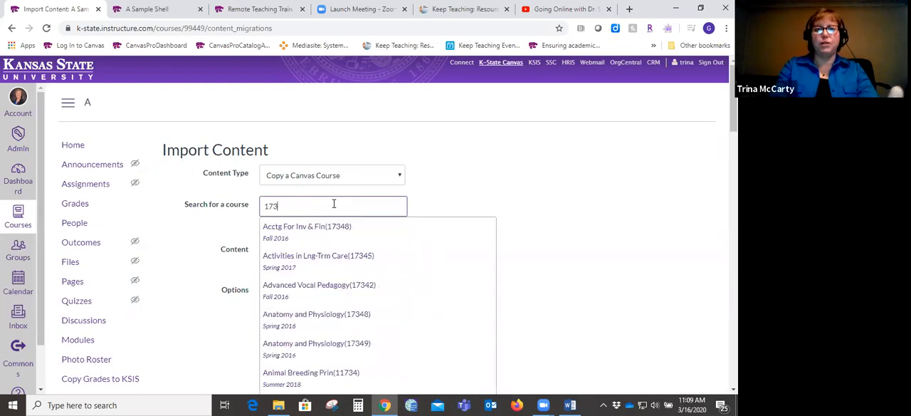
key(BackSpace)
key(BackSpace)
key(BackSpace)
text(spring 2019)
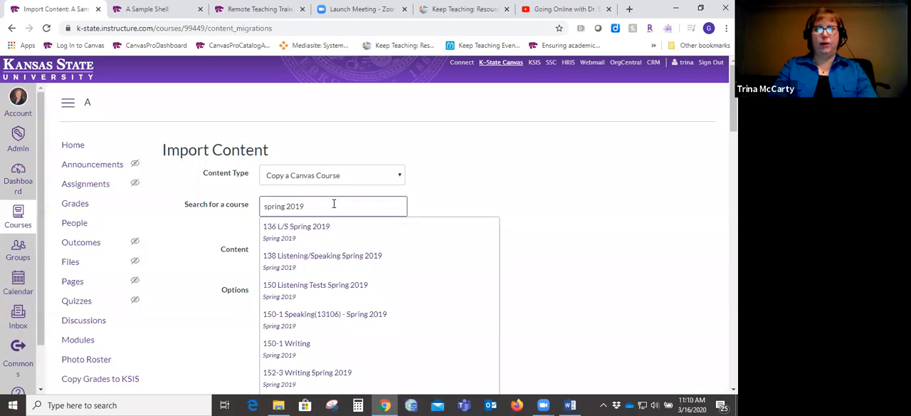
- Find the presenter's own Sandbox course as the import source and choose to select specific content
key(BackSpace)
key(BackSpace)
key(BackSpace)
key(BackSpace)
key(BackSpace)
key(BackSpace)
key(BackSpace)
key(BackSpace)
key(BackSpace)
key(BackSpace)
key(BackSpace)
text(Trina's s)
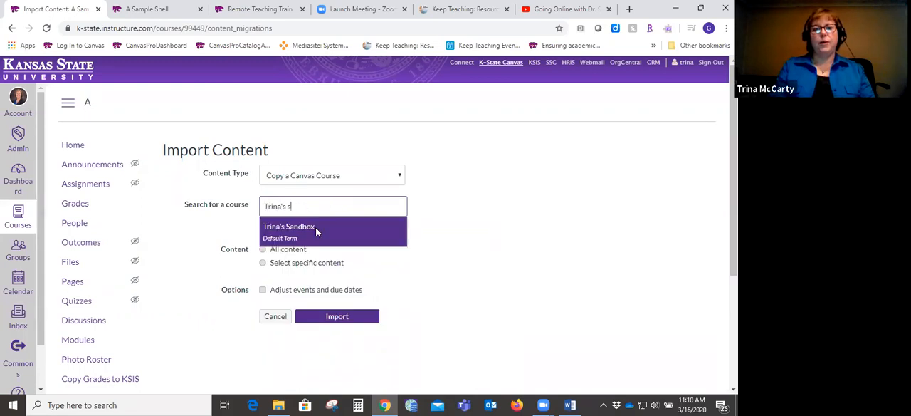
click(316, 227)
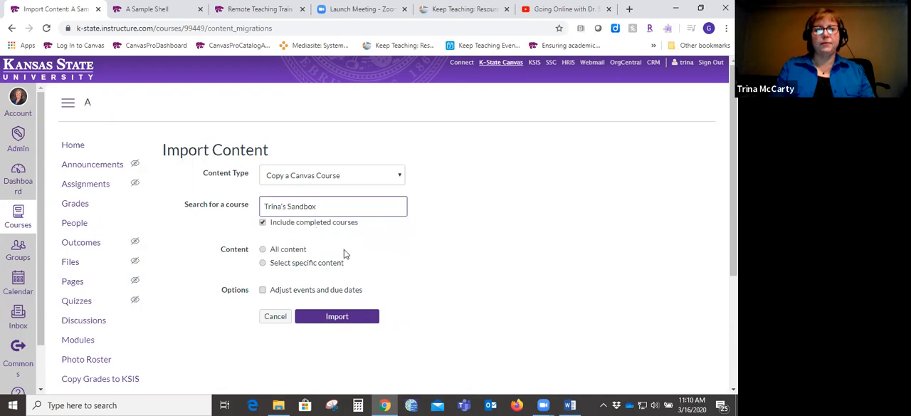
click(298, 251)
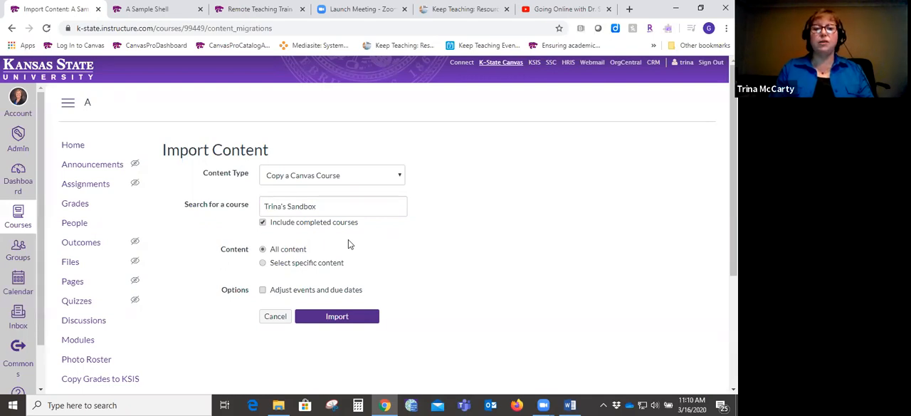
click(262, 265)
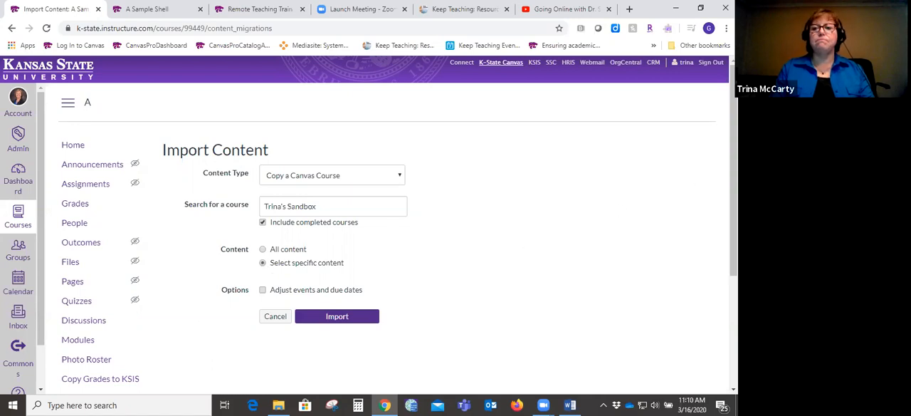
- Enable adjusting events and due dates with the Remove dates option, and start the import
drag(733, 171, 733, 230)
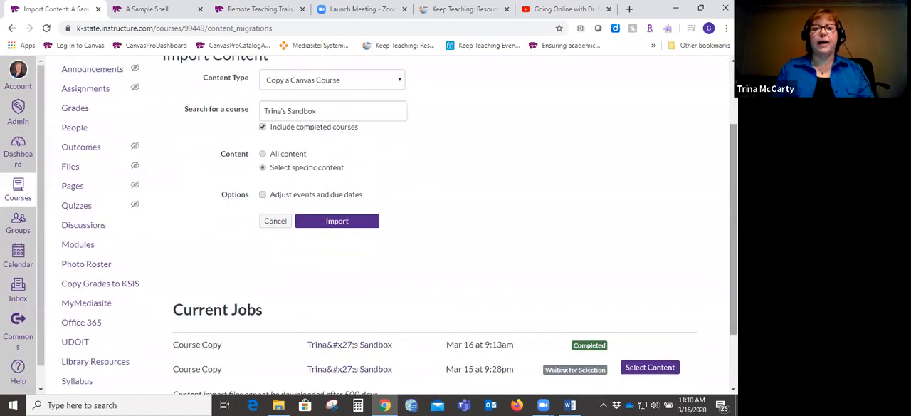
click(263, 196)
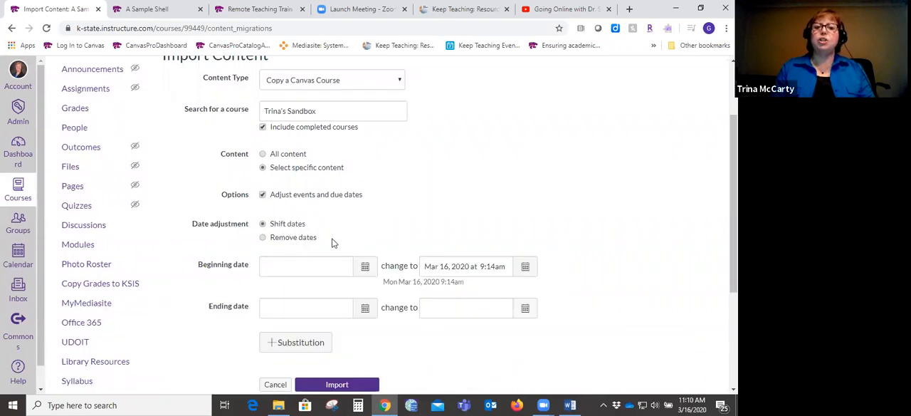
click(263, 238)
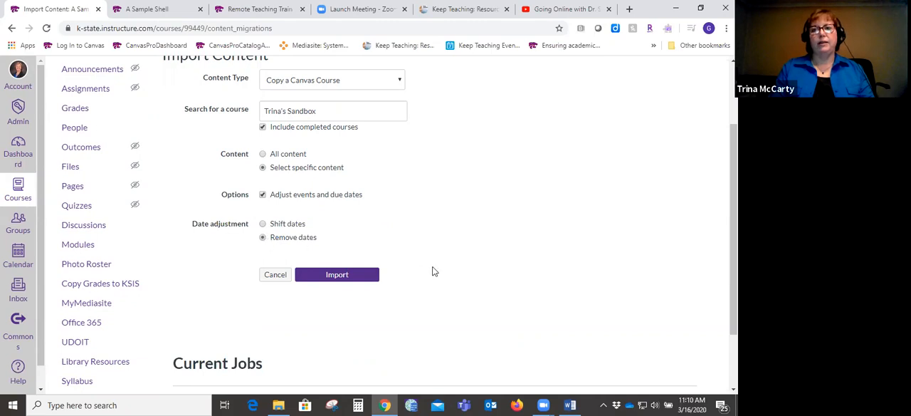
triple_click(284, 237)
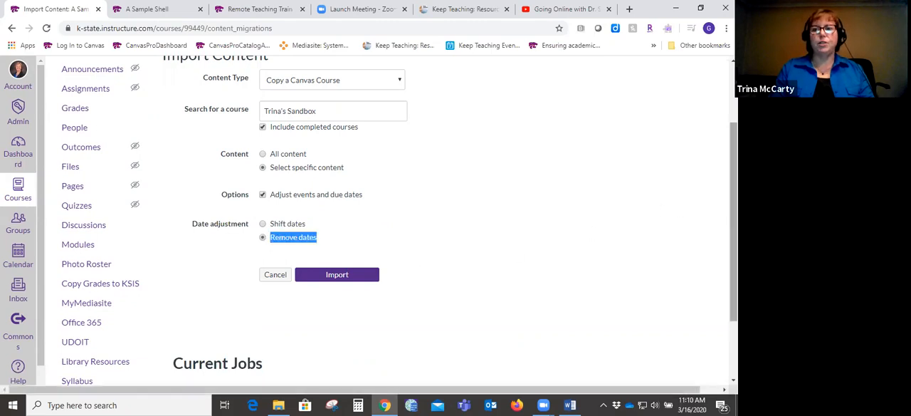
click(590, 258)
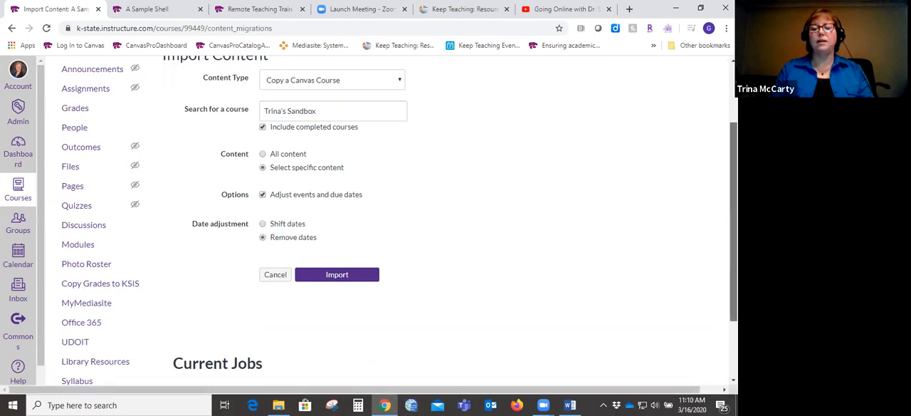
scroll(449, 221, down, 1)
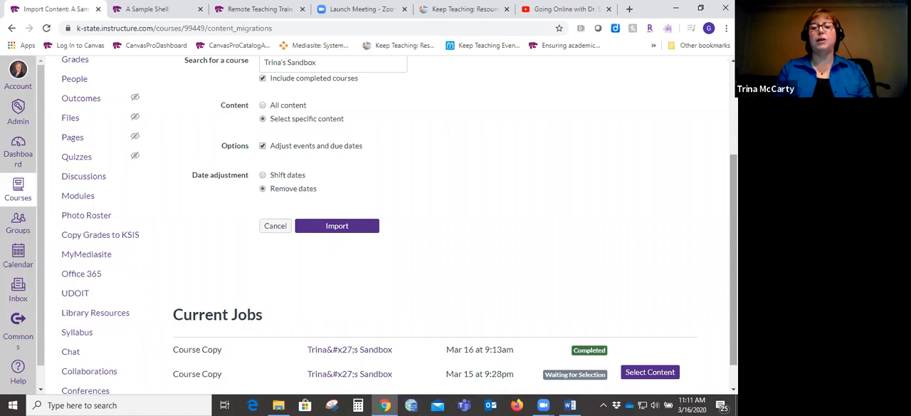
click(346, 228)
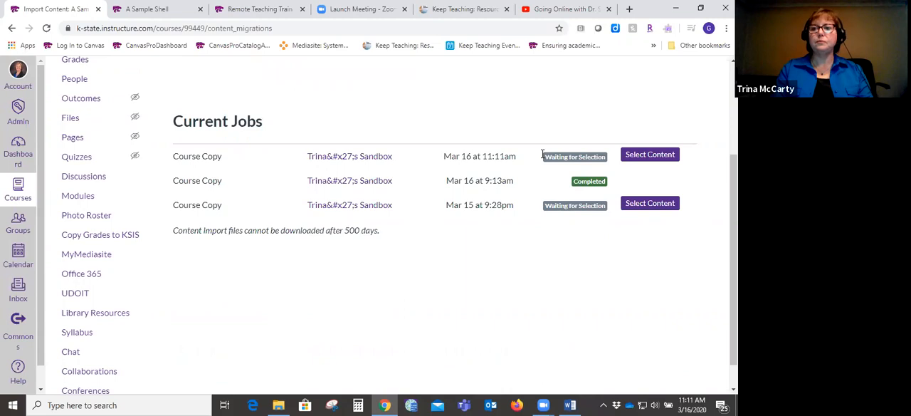
- Open the content selection for the newest course copy job and pick the Getting Started module
click(650, 154)
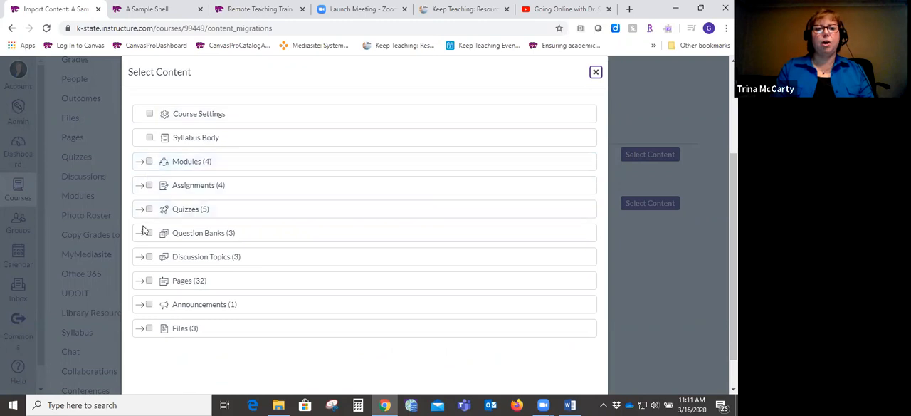
click(148, 162)
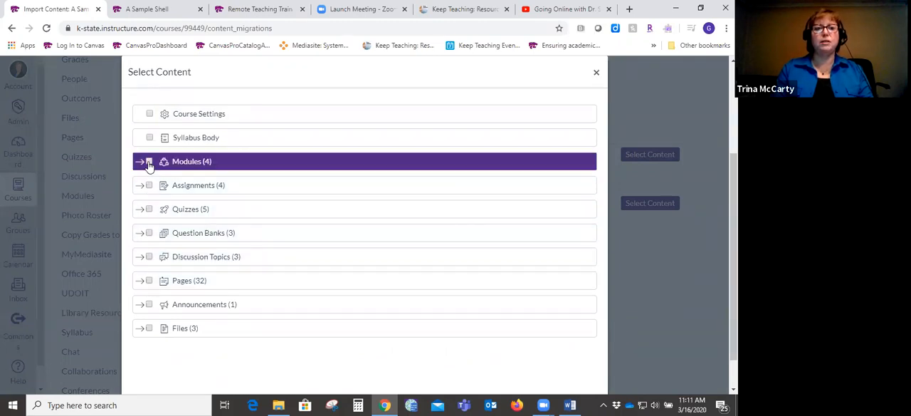
click(140, 162)
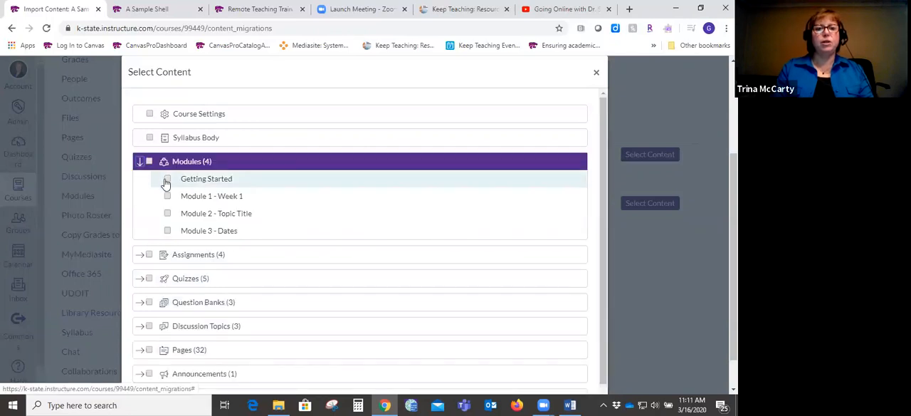
click(167, 180)
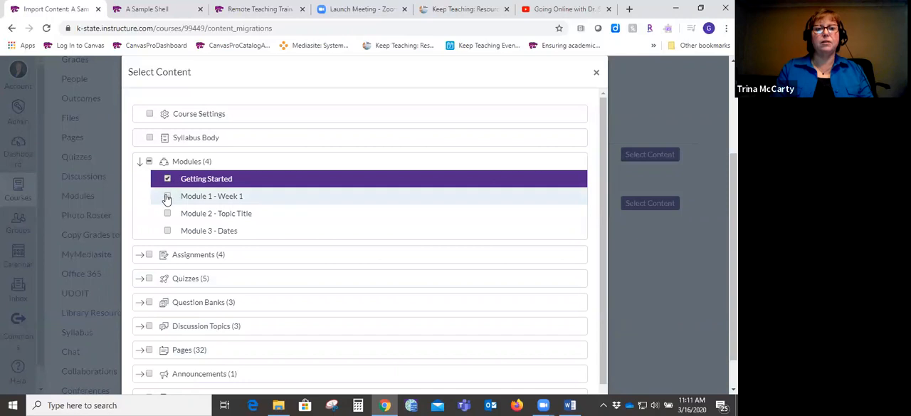
- Add Module 1 - Week 1, Module 2 - Topic Title and Module 3 - Dates to the selection and clear them again
click(167, 197)
click(167, 213)
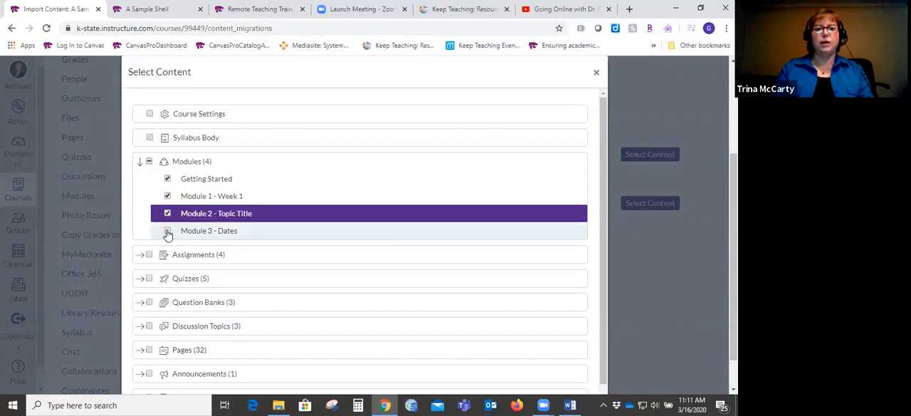
click(168, 232)
click(168, 198)
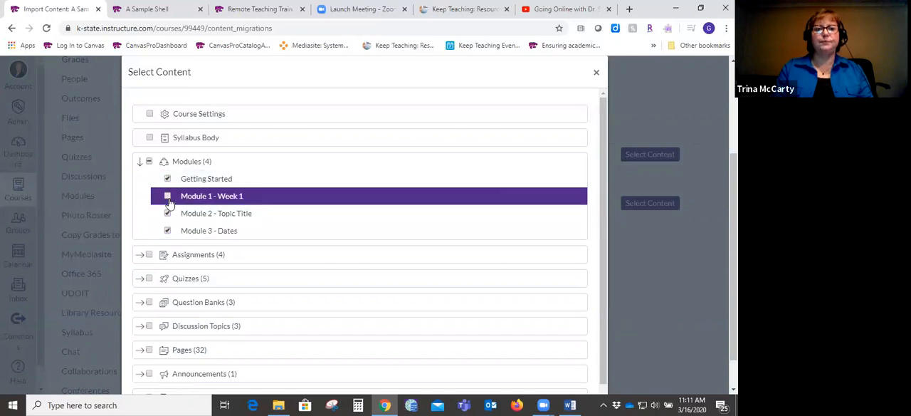
click(168, 213)
click(168, 231)
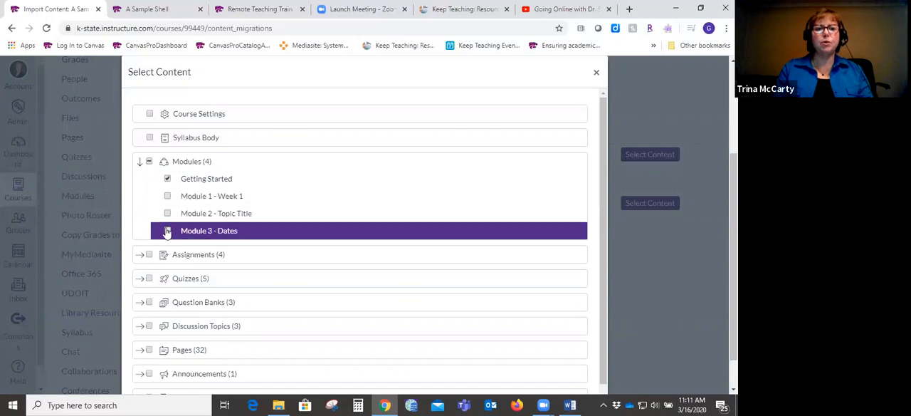
- Submit the content selection so that the course copy job runs
scroll(551, 124, down, 1)
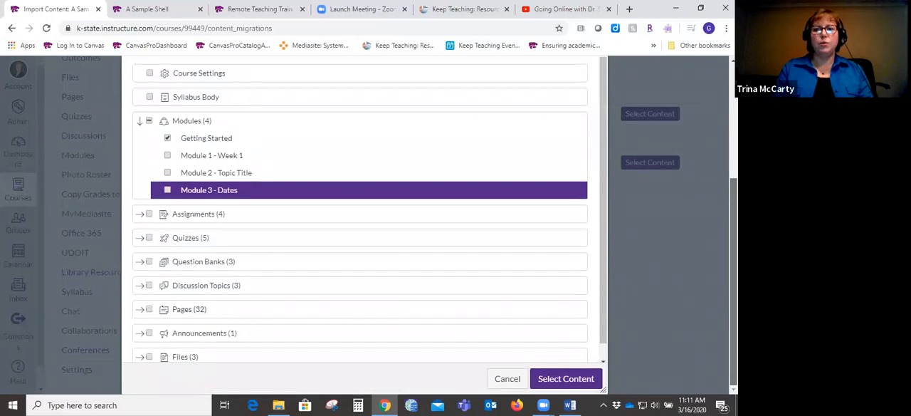
scroll(603, 285, down, 1)
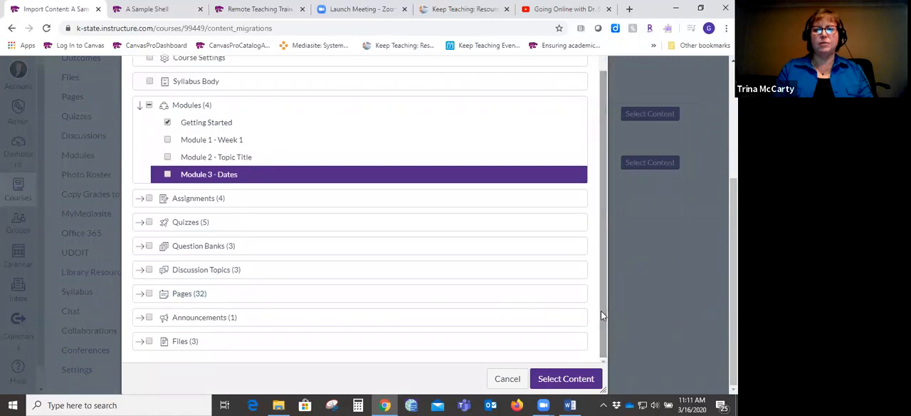
click(567, 378)
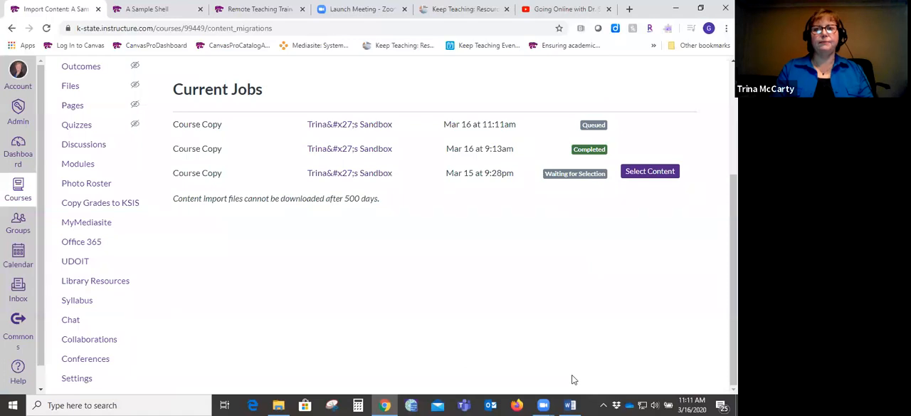
- Check the import job's progress and return to the home page of A Sample Shell
scroll(573, 379, up, 3)
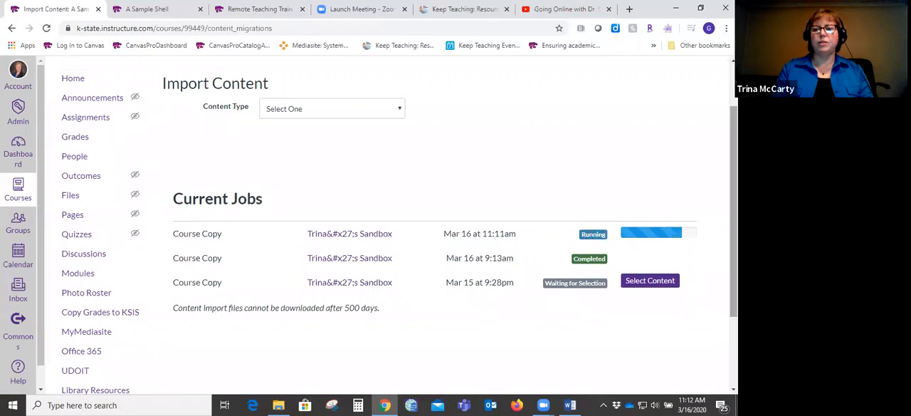
scroll(398, 231, up, 1)
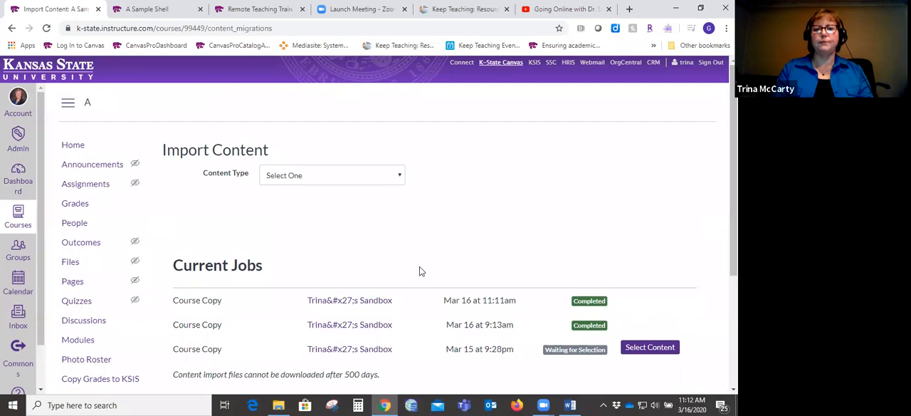
click(74, 146)
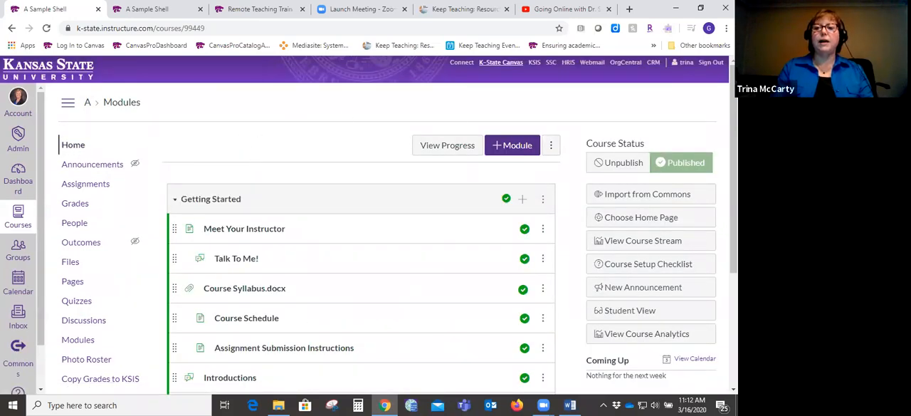
mouse_move(733, 146)
mouse_down()
mouse_move(733, 224)
mouse_move(733, 145)
mouse_up()
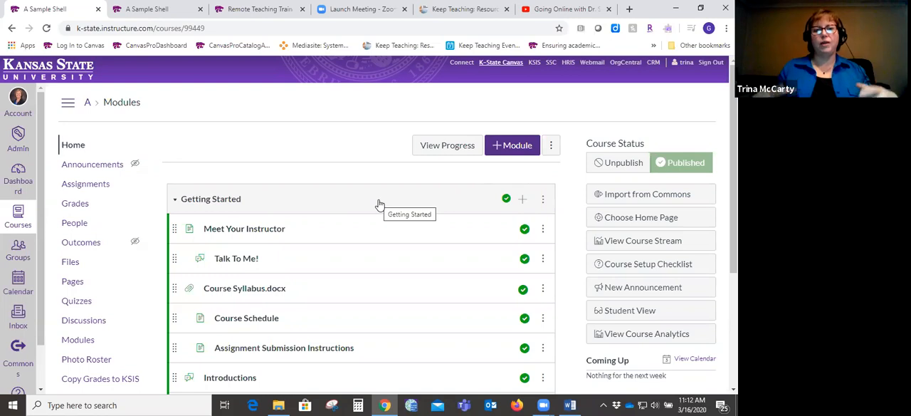
- Unpublish the Getting Started module and highlight the Course Status heading
click(506, 201)
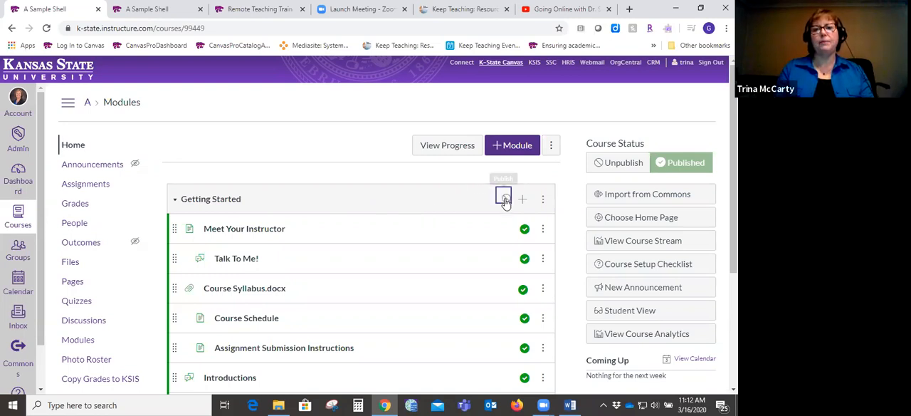
mouse_move(733, 182)
mouse_down()
mouse_move(733, 249)
mouse_move(733, 182)
mouse_up()
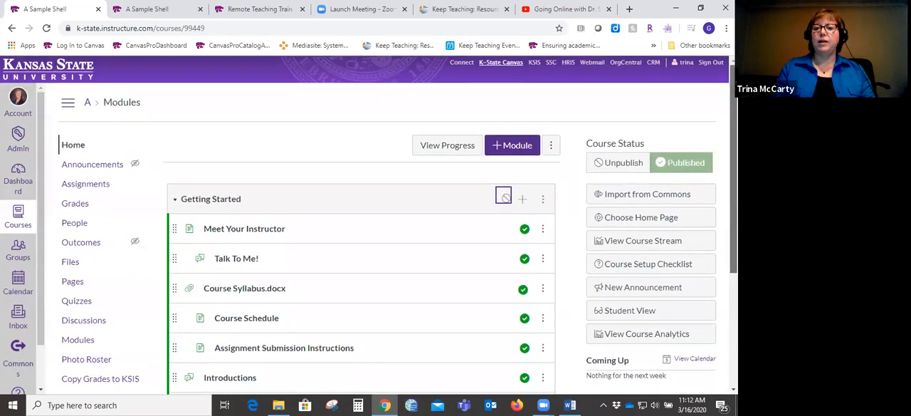
click(524, 258)
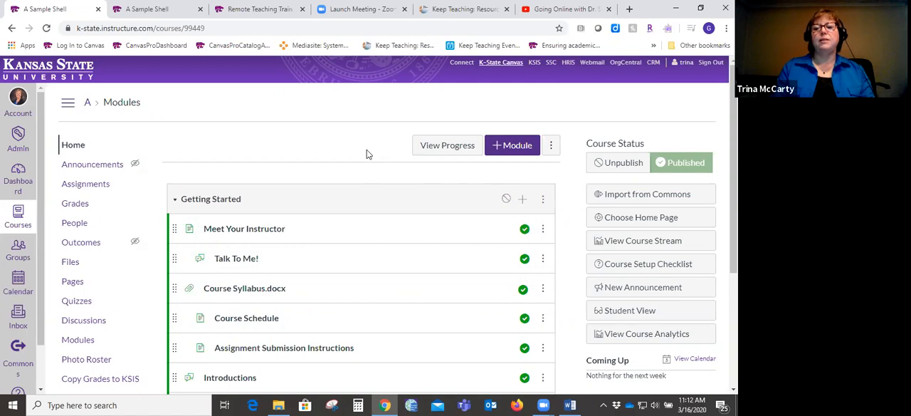
triple_click(611, 141)
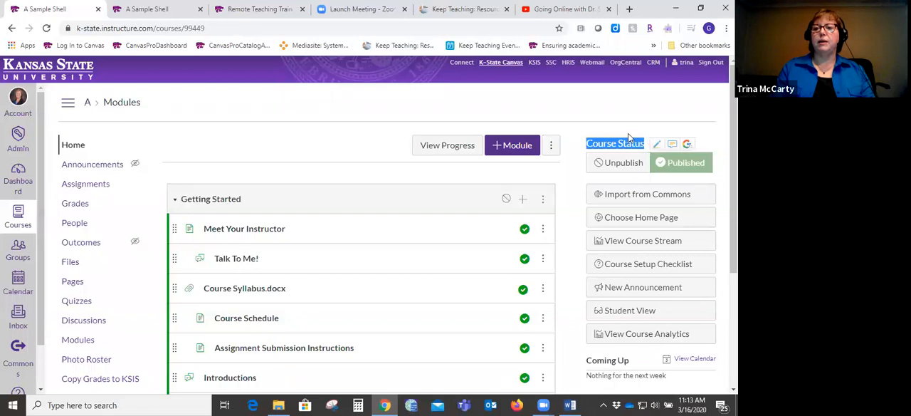
- Toggle the course status of A Sample Shell to unpublished, back to published, and finally to unpublished
click(628, 132)
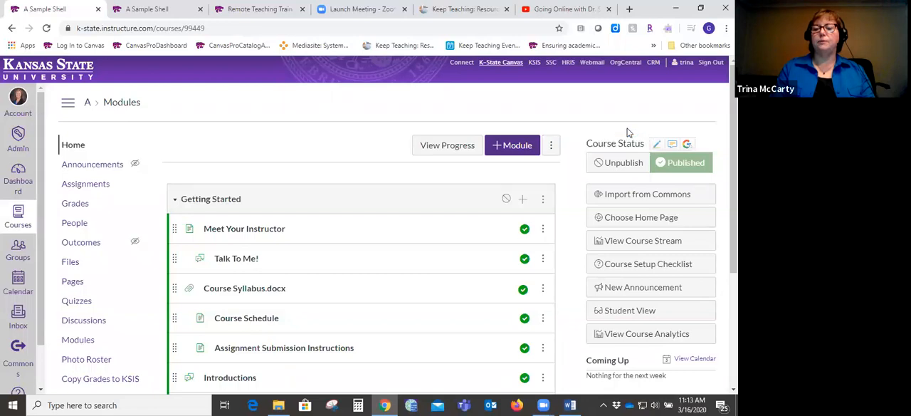
click(618, 165)
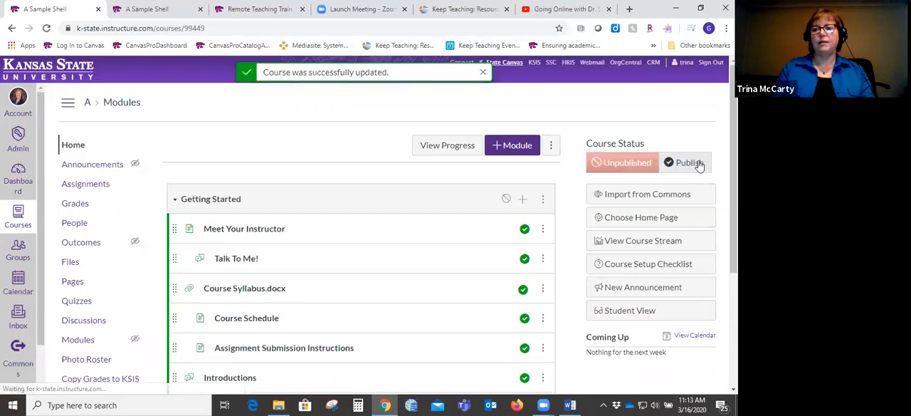
click(687, 163)
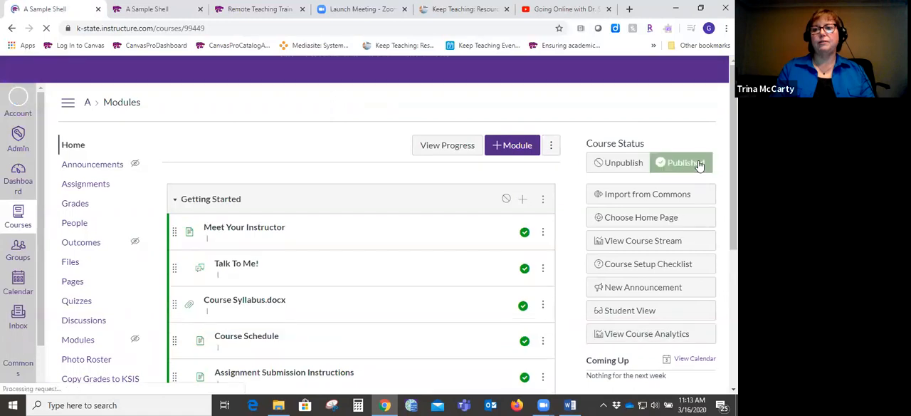
click(625, 163)
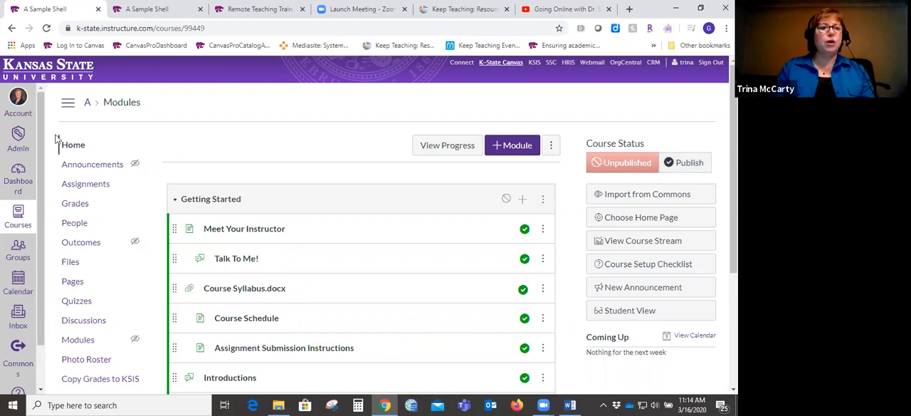
- Open the account's Notification Preferences and examine the frequency options and the email and push notification settings for course activities
click(18, 100)
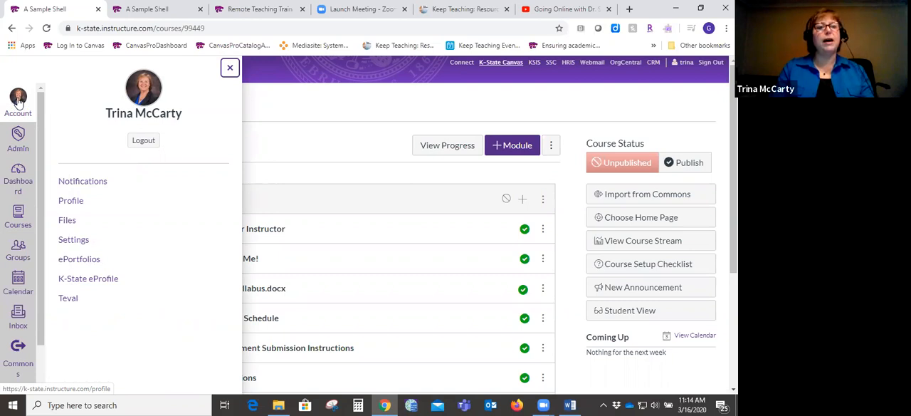
click(80, 182)
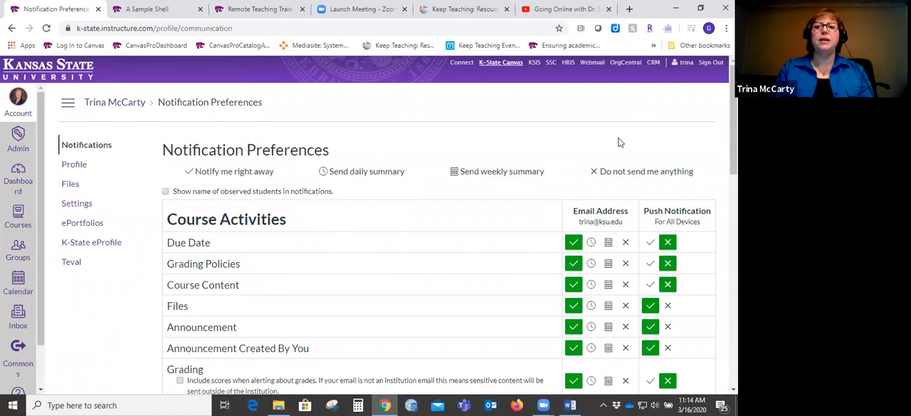
drag(734, 125, 734, 124)
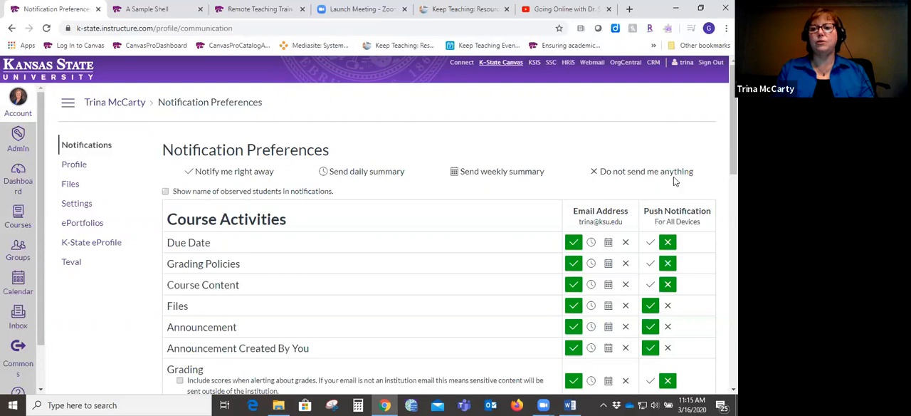
scroll(734, 129, down, 1)
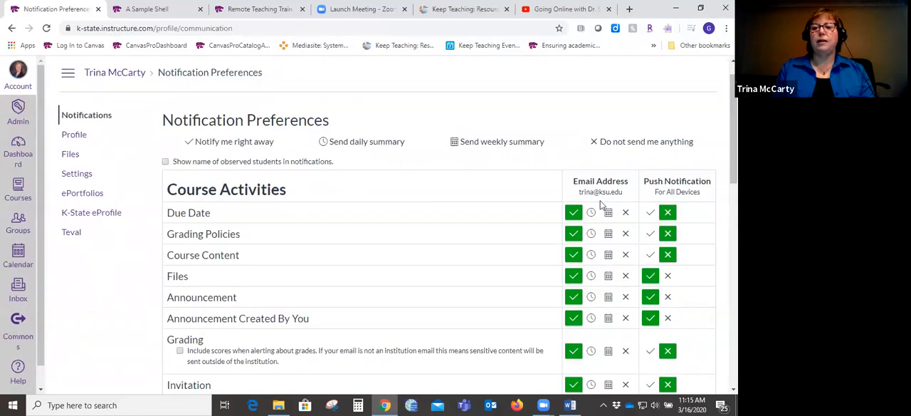
drag(573, 179, 712, 198)
click(699, 165)
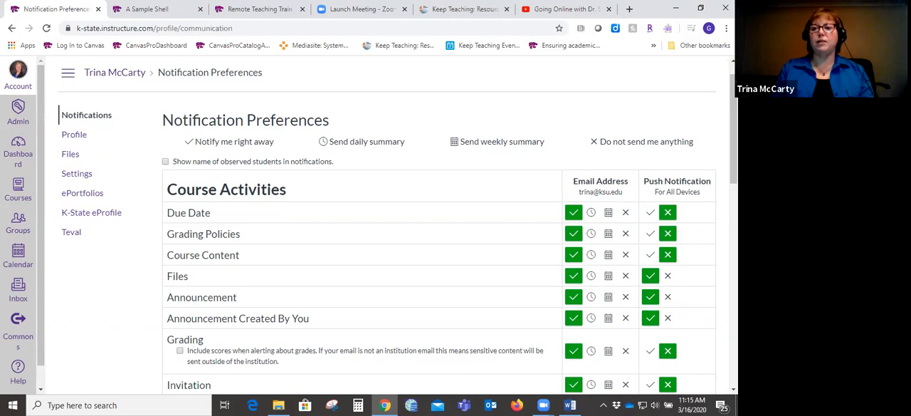
scroll(734, 128, down, 1)
mouse_move(733, 128)
mouse_down()
mouse_move(733, 117)
mouse_move(734, 146)
mouse_move(733, 126)
mouse_up()
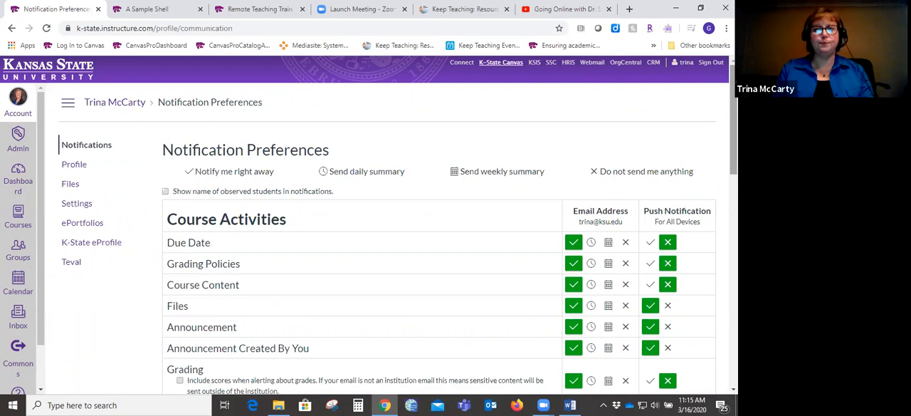
scroll(369, 225, down, 2)
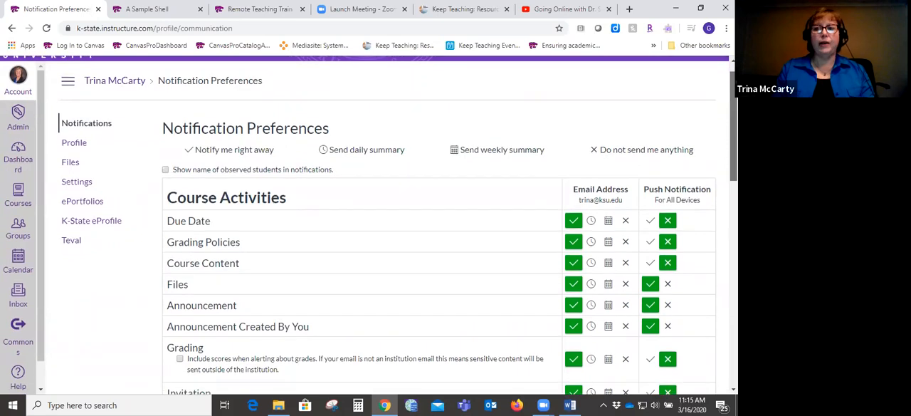
scroll(278, 249, up, 2)
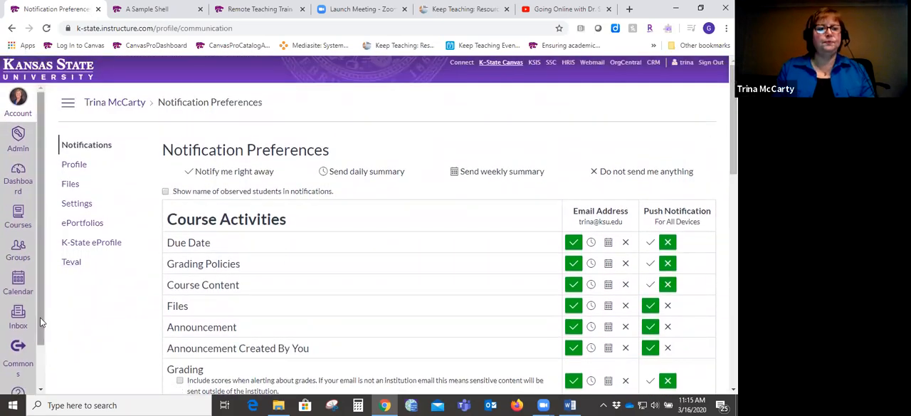
- Open the Canvas Inbox and look through the available course filters and mailbox folder options
scroll(40, 341, down, 1)
scroll(41, 345, down, 2)
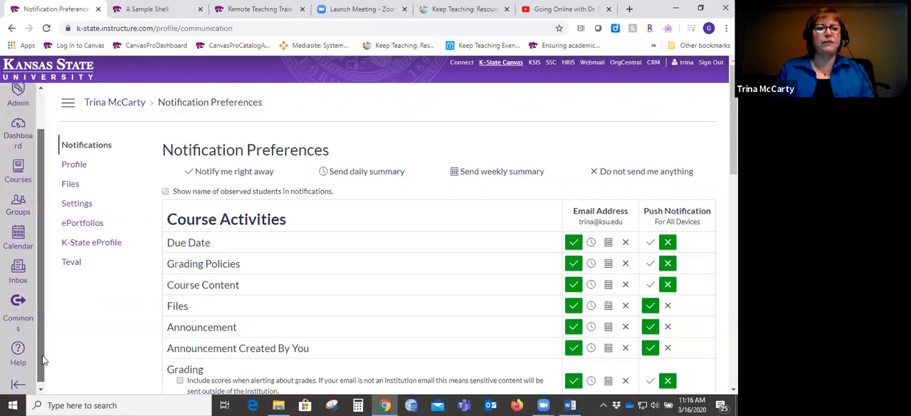
click(16, 272)
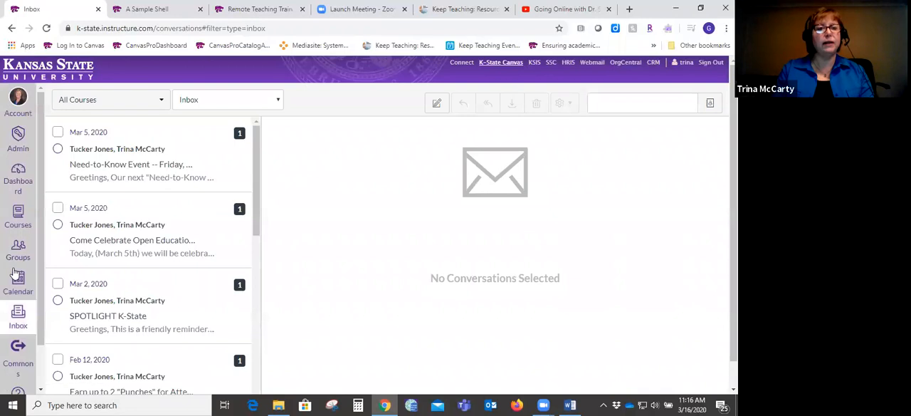
click(163, 103)
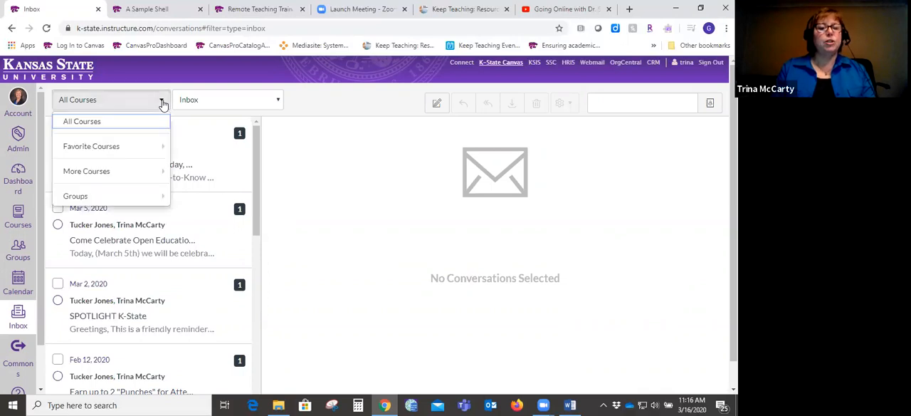
mouse_move(151, 146)
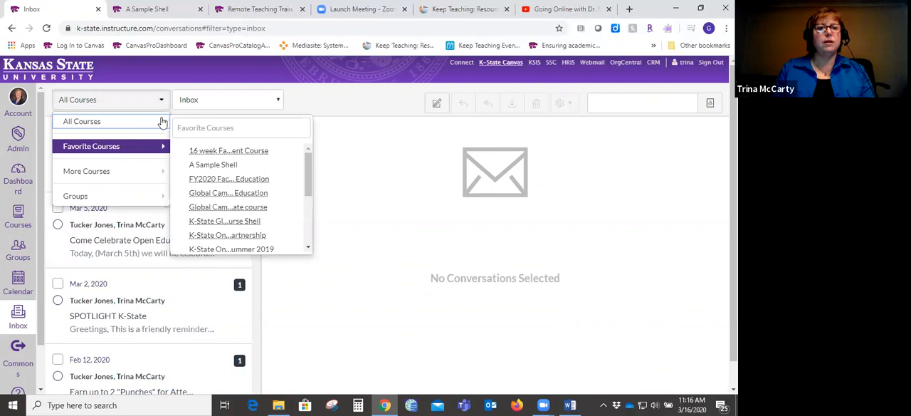
click(223, 101)
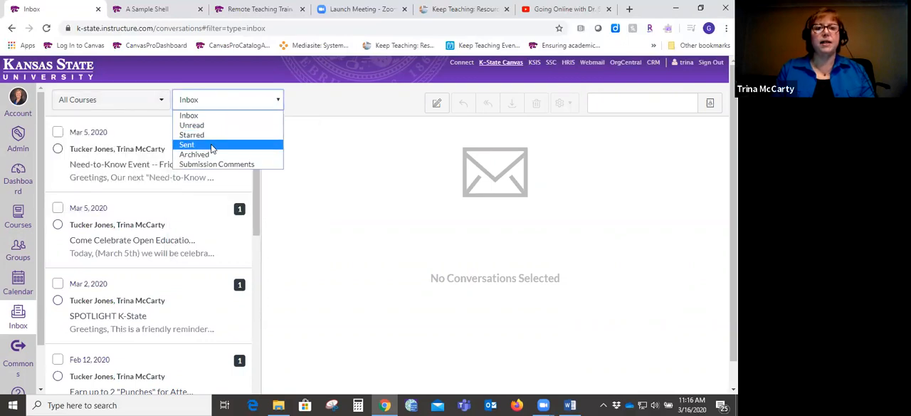
click(327, 102)
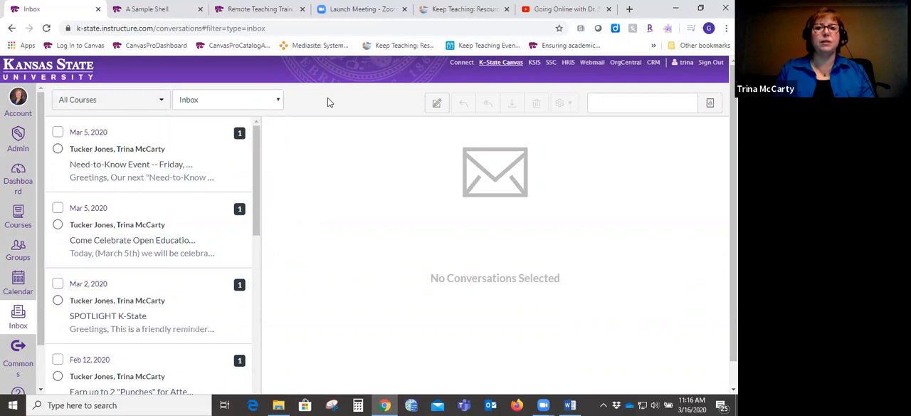
- Start composing a new message with K-State Online Essentials Summer 2019 from the favorite courses as its course
click(439, 105)
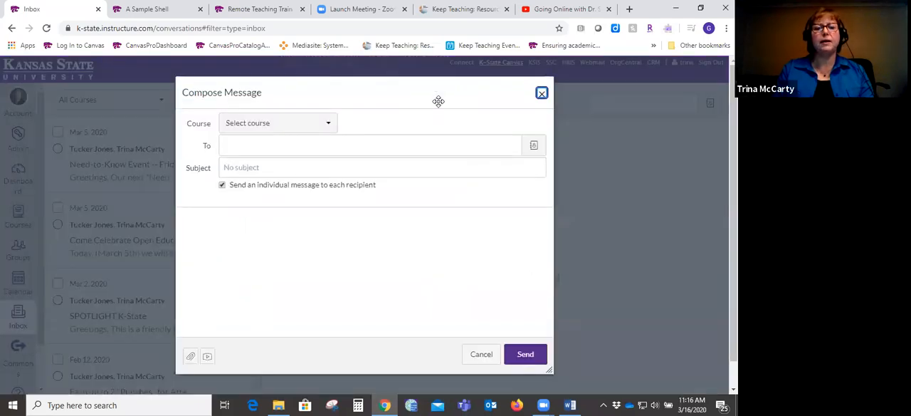
click(329, 128)
mouse_move(299, 169)
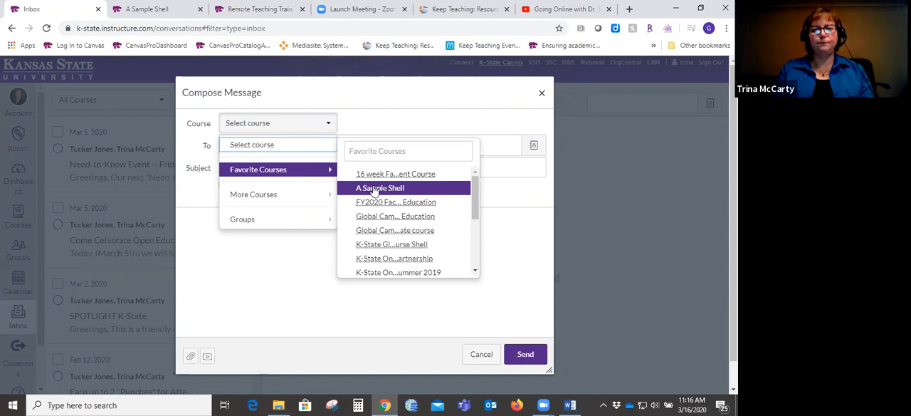
click(400, 272)
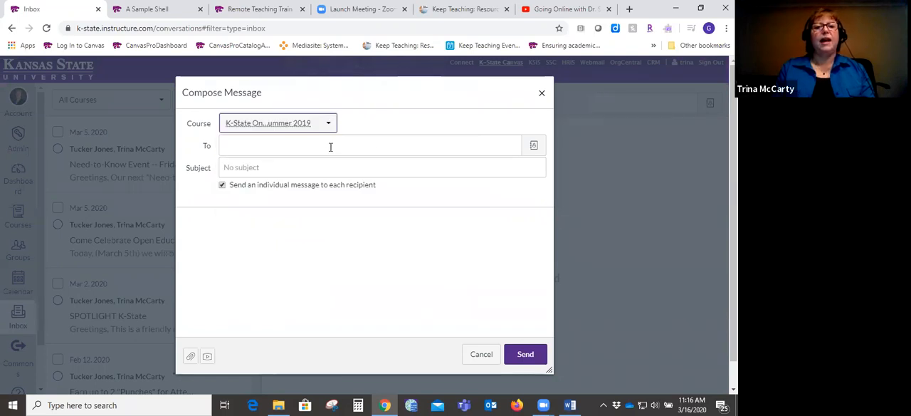
- Review the recipient groups for the message and enter "jskdlfjasfj;" as the message body
click(536, 151)
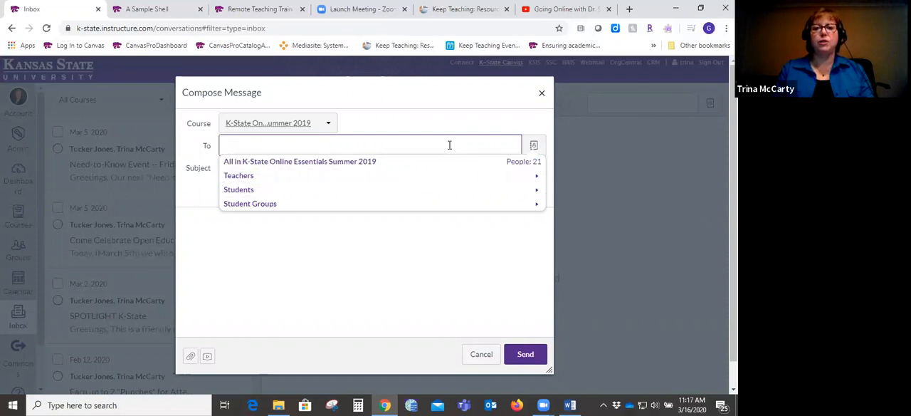
click(308, 286)
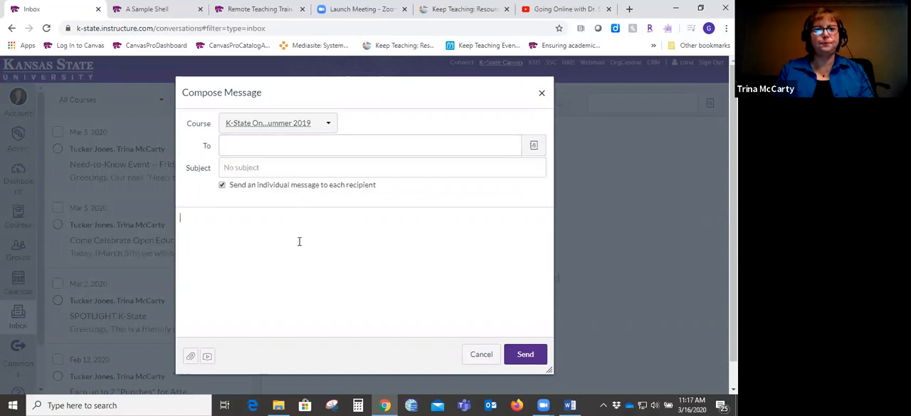
click(302, 141)
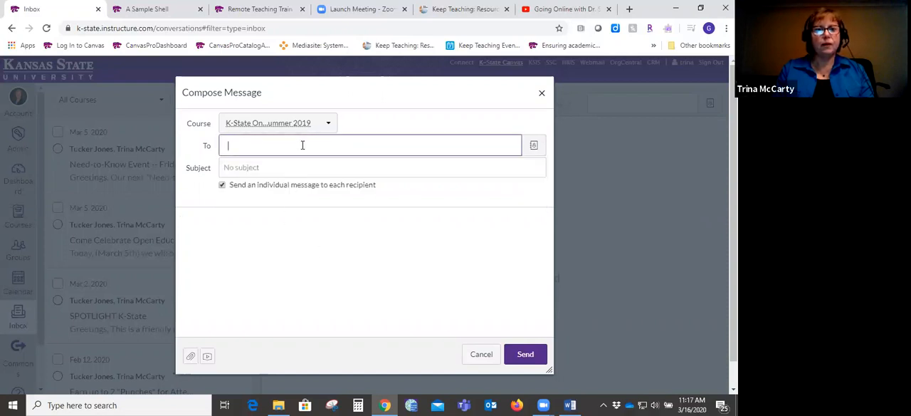
click(277, 162)
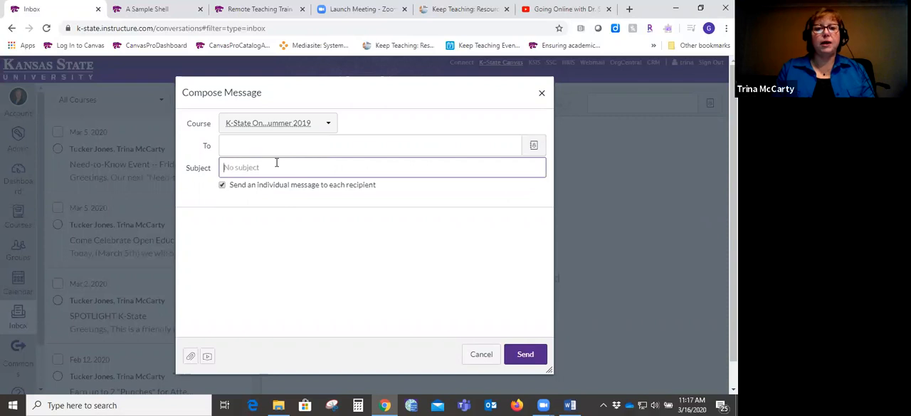
click(274, 253)
text(jskdlfjasfj;)
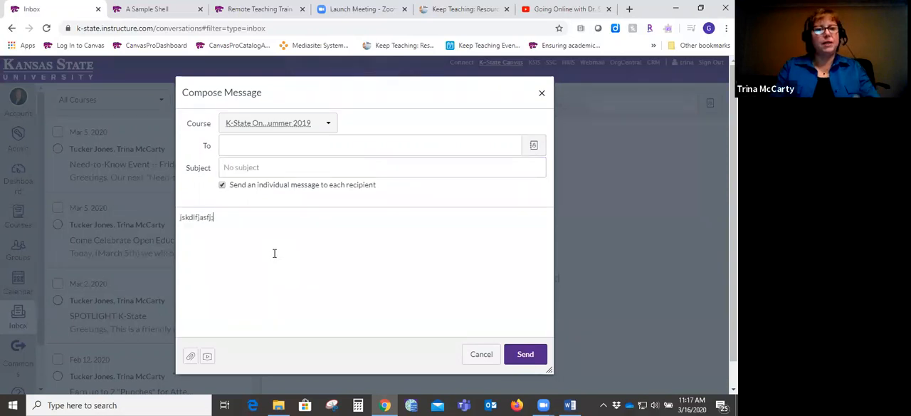
- Attach the Course Syllabus document from the Training Docs folder to the message
click(190, 354)
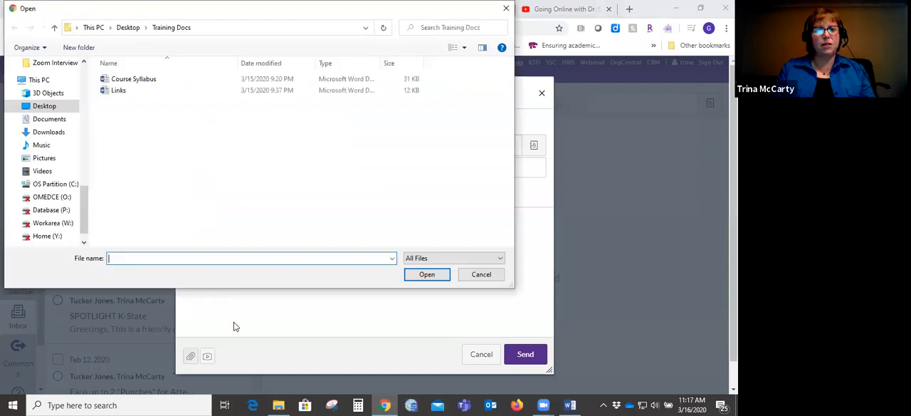
click(482, 274)
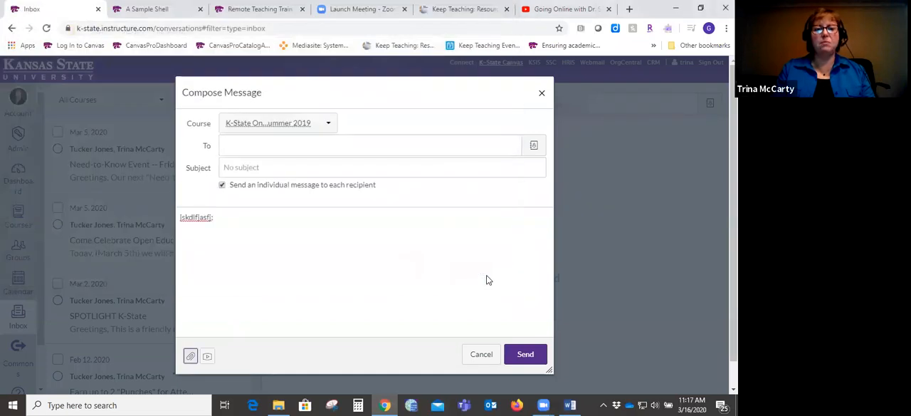
click(191, 356)
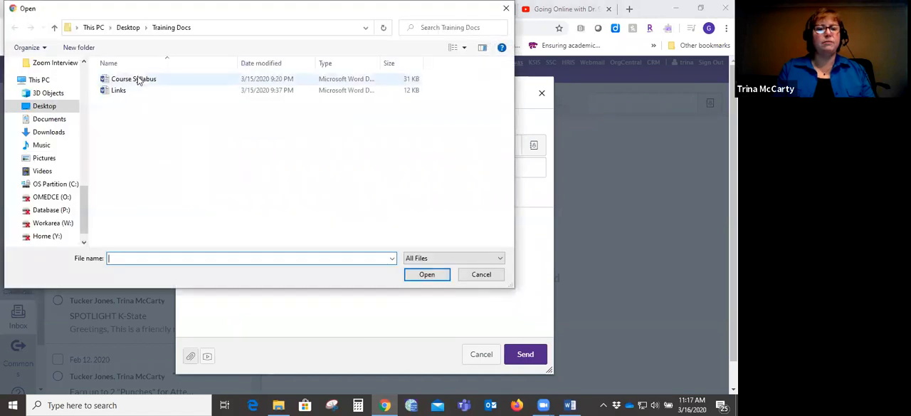
click(136, 79)
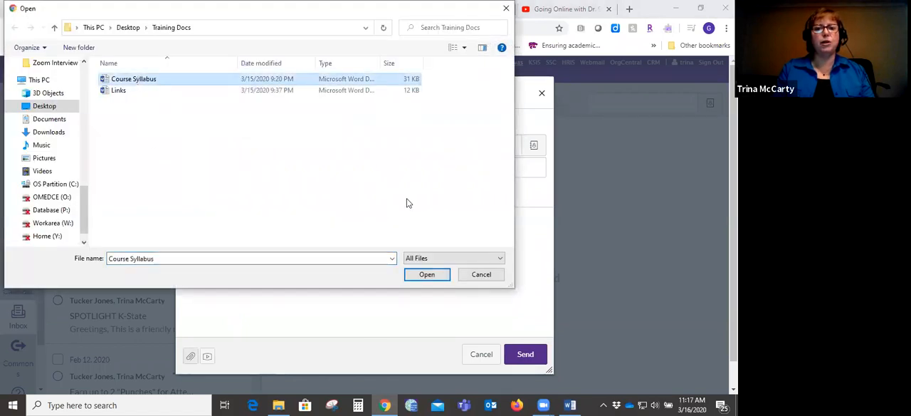
click(426, 274)
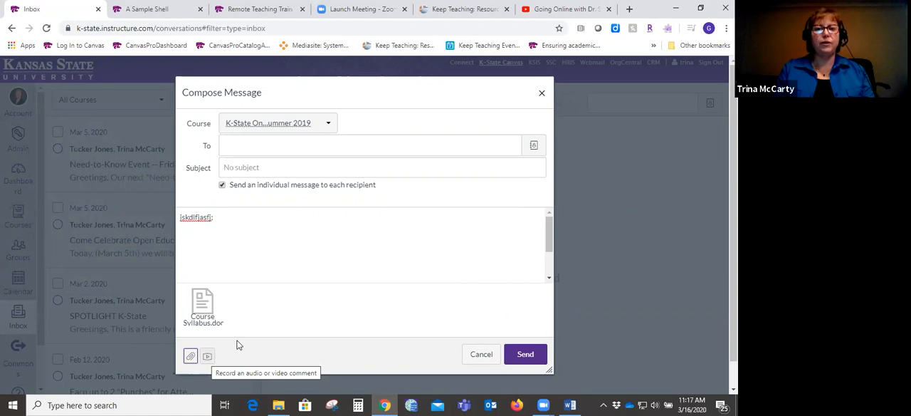
- View the media comment options for recording with the webcam and uploading media, and close them without adding any
click(207, 356)
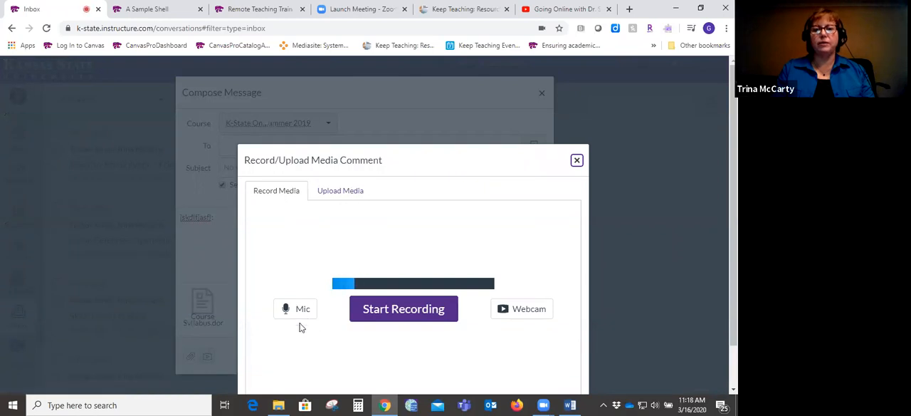
click(519, 317)
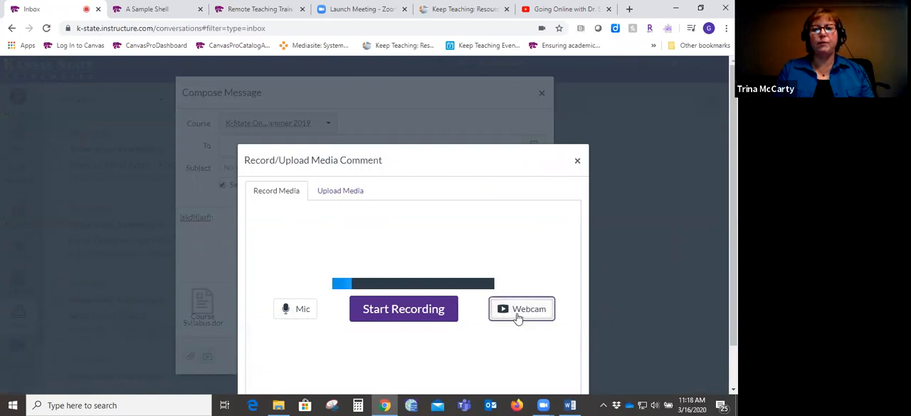
click(345, 190)
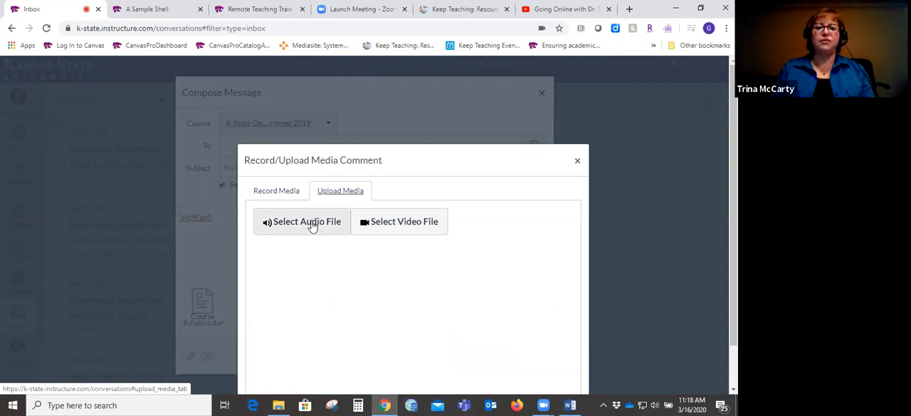
click(577, 161)
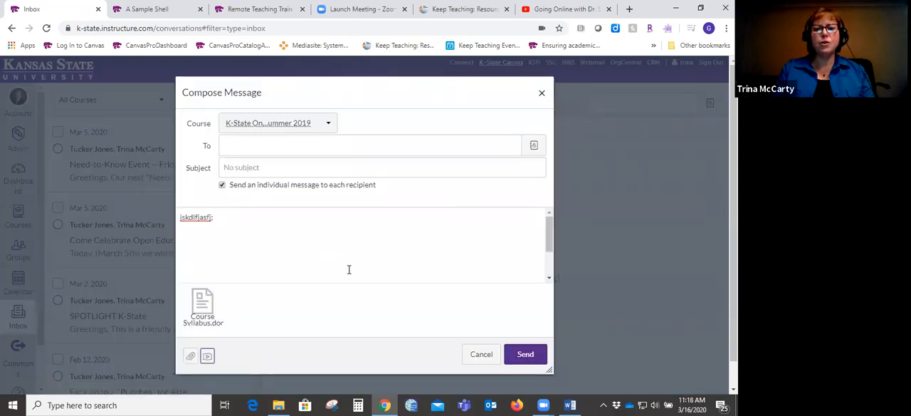
- Discard the message draft and open the announcements of the A Sample Shell course from the dashboard
click(457, 344)
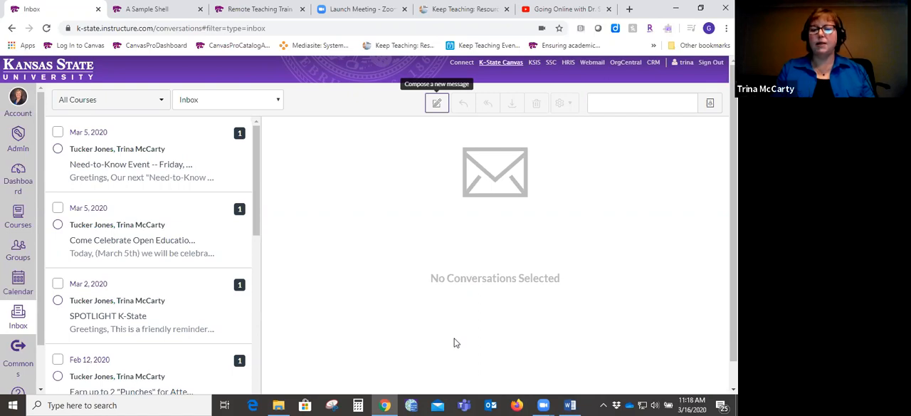
click(16, 183)
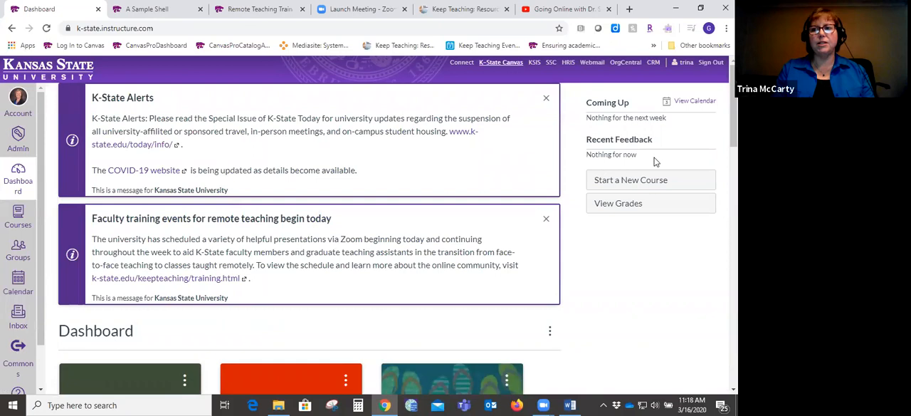
scroll(733, 107, down, 3)
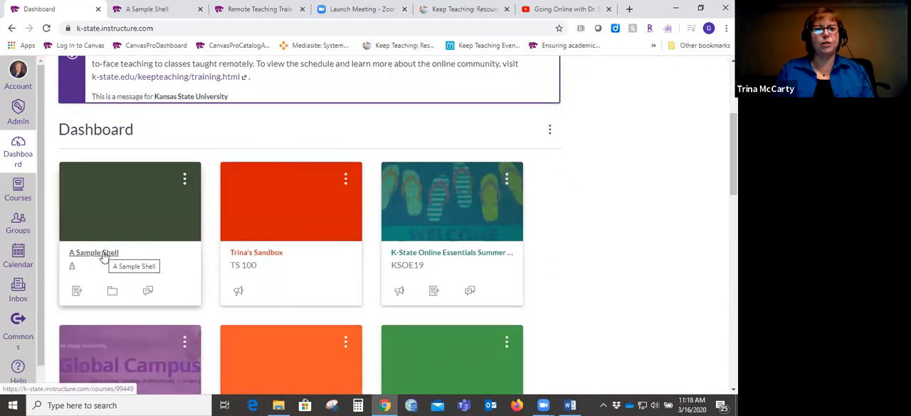
click(104, 253)
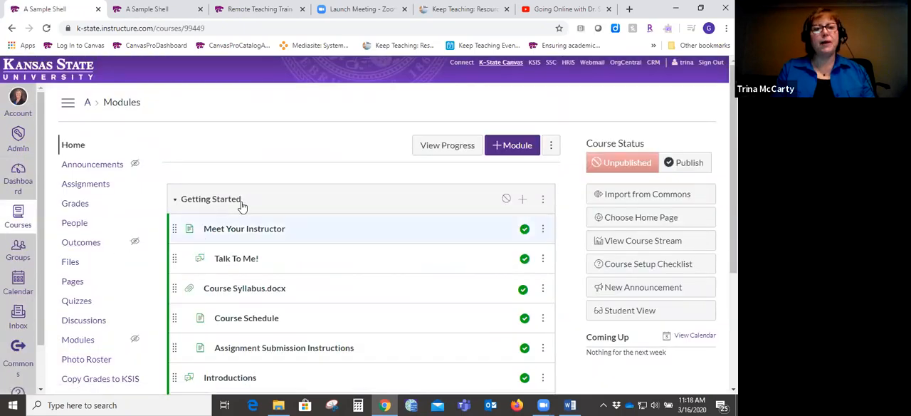
click(109, 169)
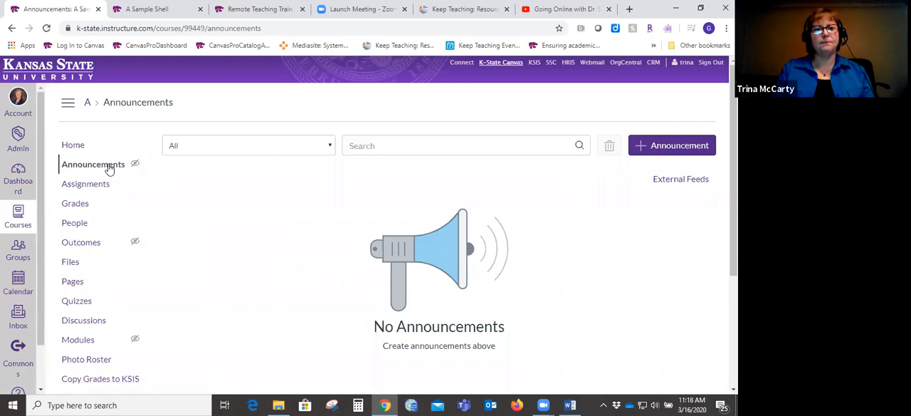
- Start a new announcement in the course and title it "Welcome to Week 8"
click(669, 151)
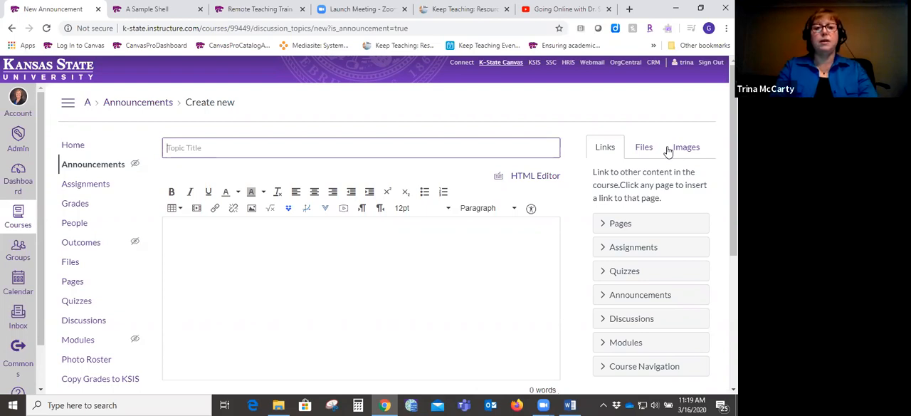
text(Welco)
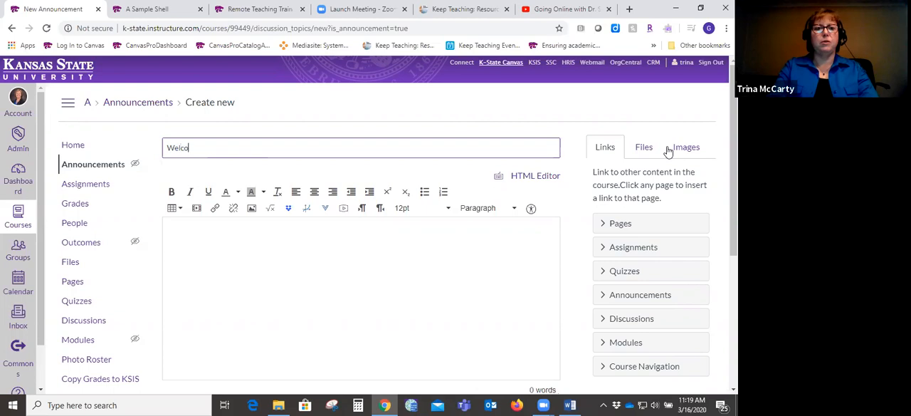
text(me to Week 8)
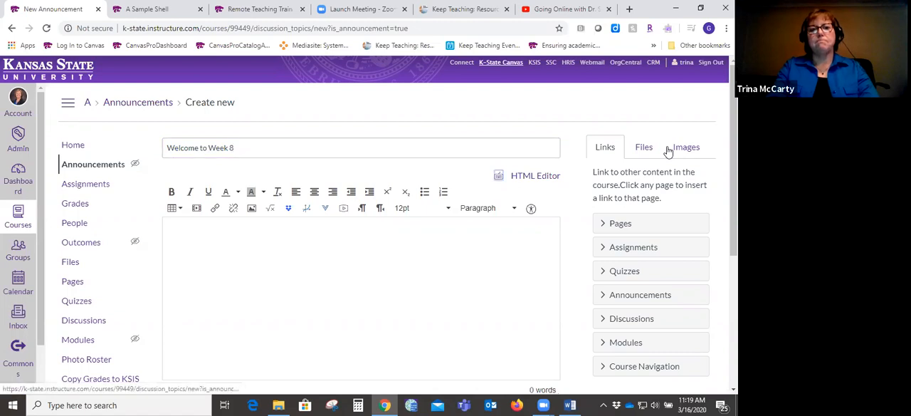
- Begin the announcement body with the line "This week we will:"
click(442, 259)
text(This wekk)
key(BackSpace)
key(BackSpace)
key(BackSpace)
text(ek we will:)
key(Return)
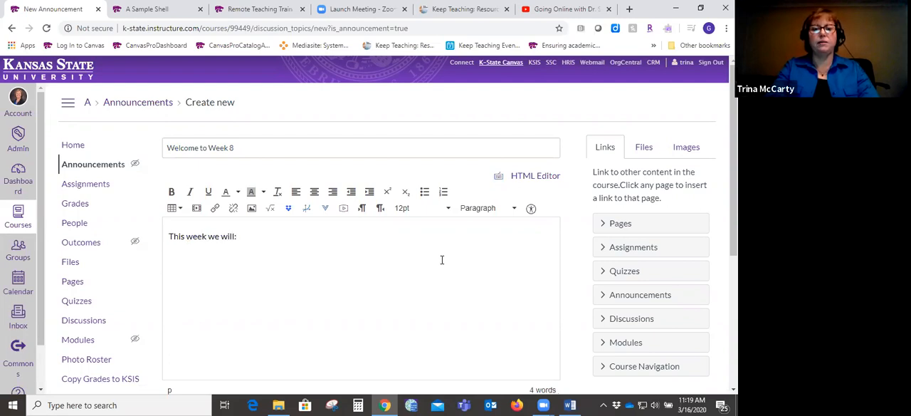
- Add "Read" and "Write" as separate lines below the opening line of the announcement, with blank space between them
key(Return)
text(Read  )
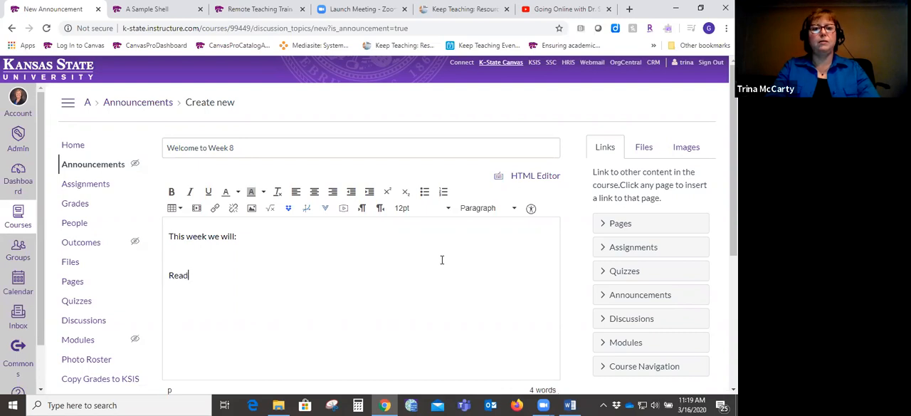
text(Write)
key(Return)
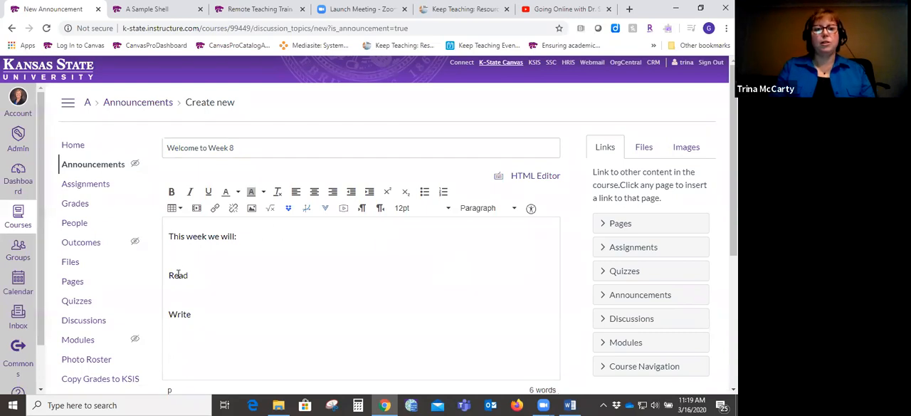
key(Return)
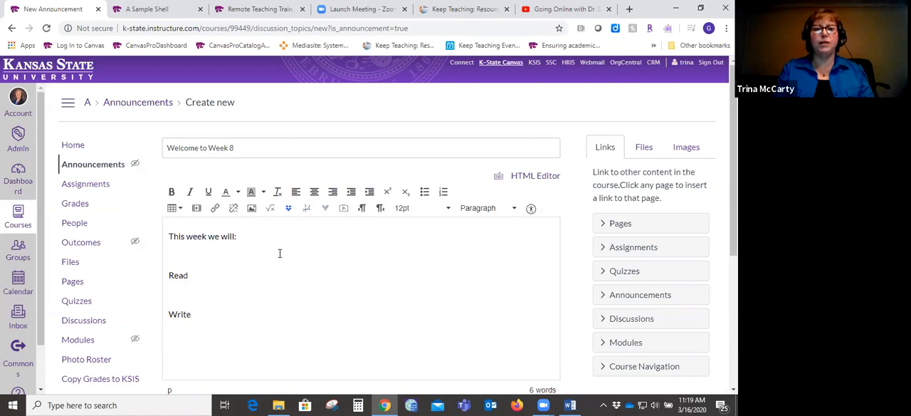
- Format the "Read" line as Header 2 and the "Write" line as Header 3, and add a new line below them
double_click(182, 276)
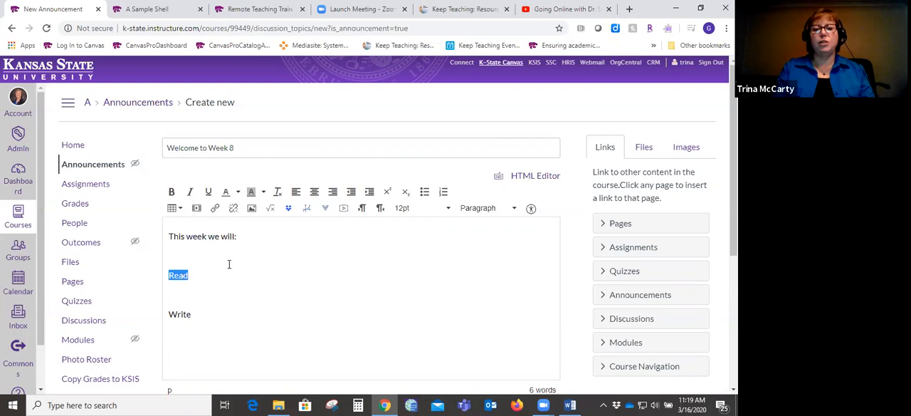
click(489, 208)
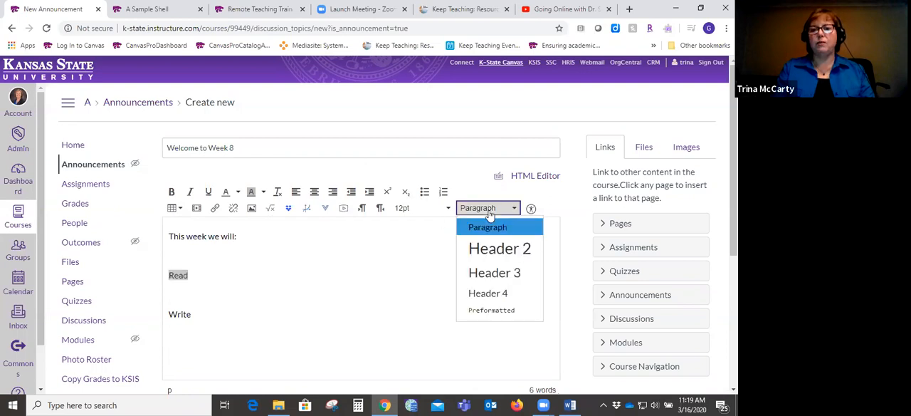
click(494, 255)
double_click(182, 324)
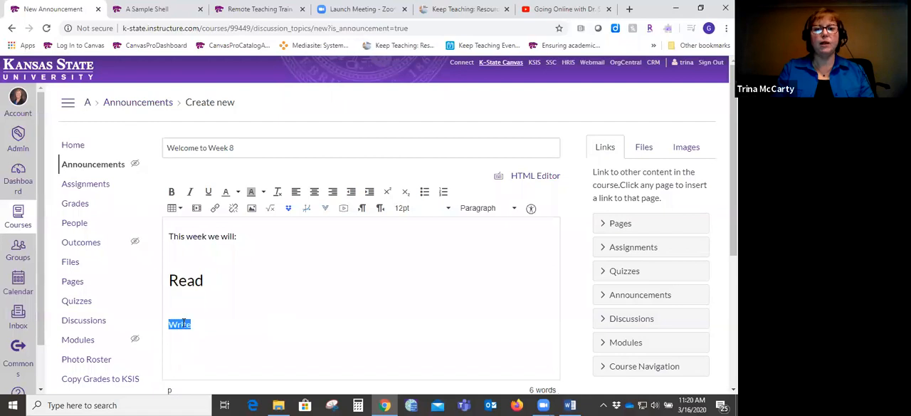
click(489, 208)
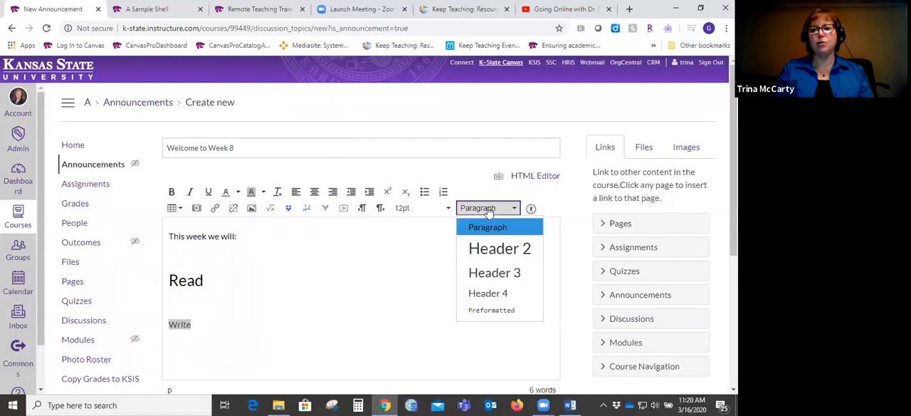
click(491, 274)
click(366, 324)
key(Return)
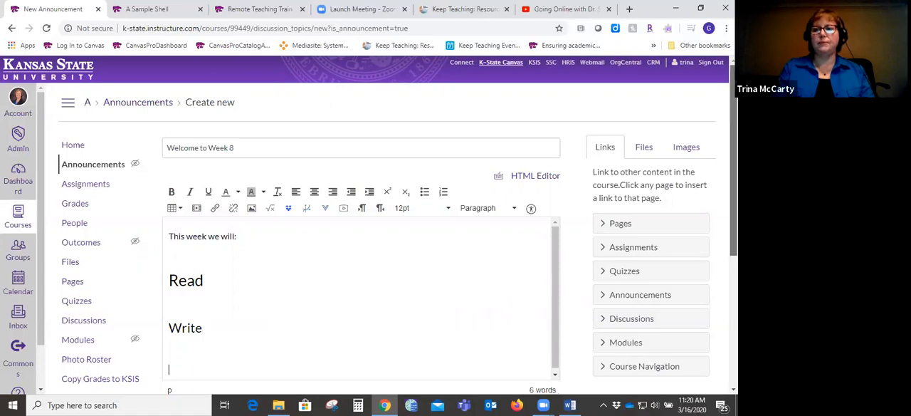
- Enable delayed posting for the announcement
scroll(365, 325, down, 4)
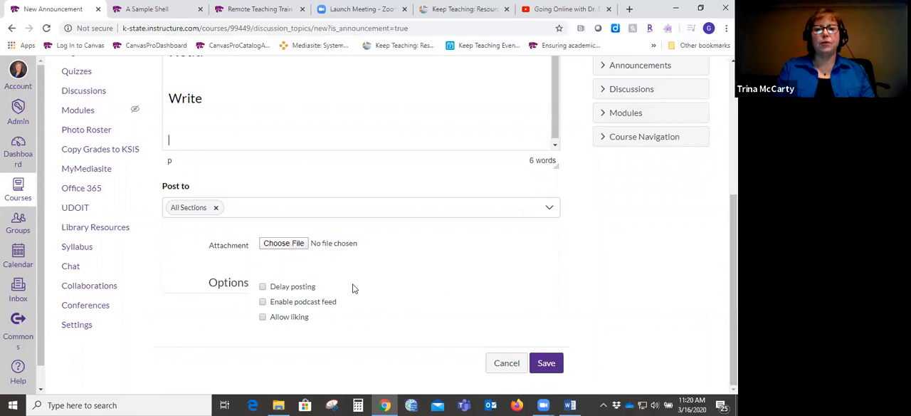
click(263, 287)
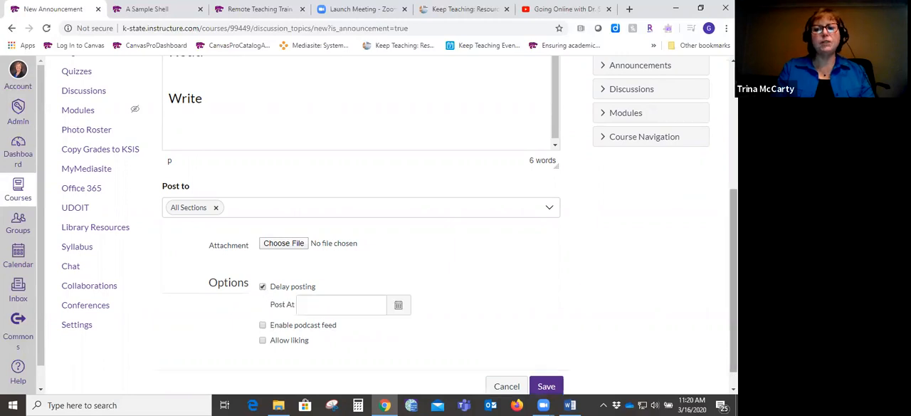
scroll(399, 228, down, 1)
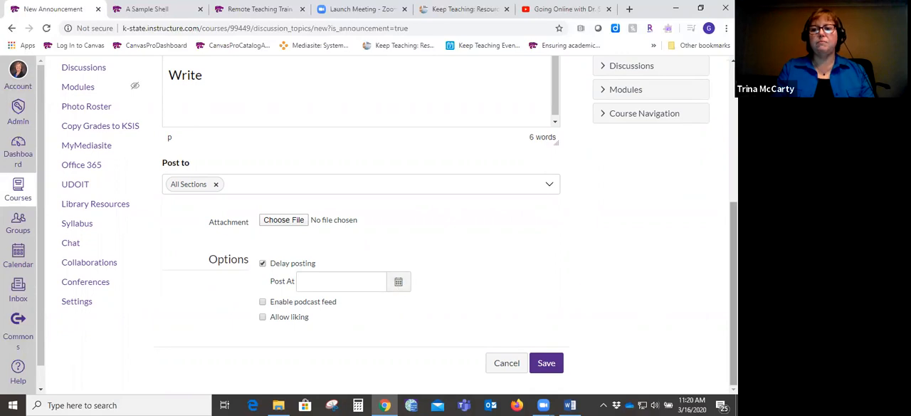
- Change the announcement title to "Welcome to Week 10"
scroll(582, 124, up, 3)
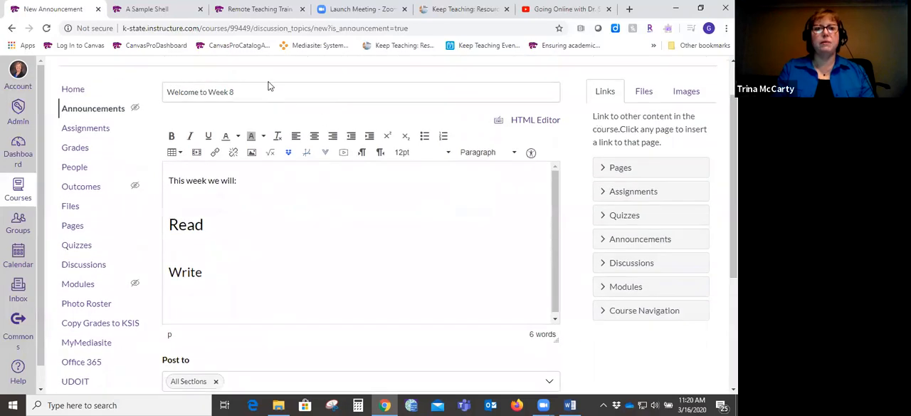
click(272, 94)
key(BackSpace)
text(10)
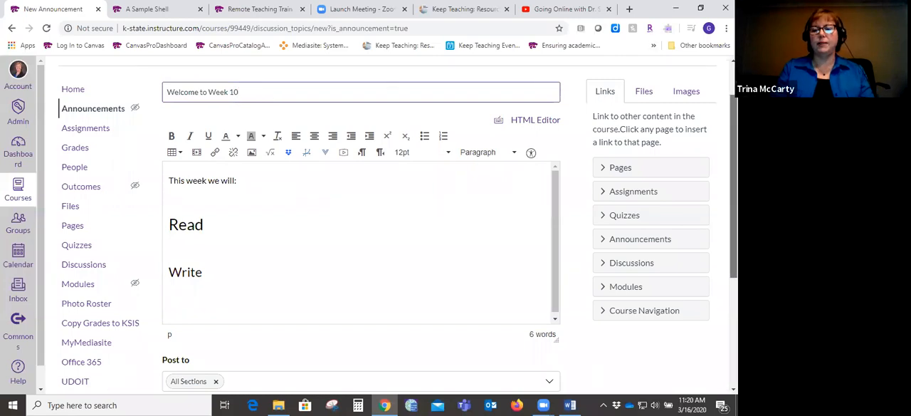
- Schedule the announcement to post on Mar 29, 2020 at 8:00 pm and save it
scroll(373, 318, down, 3)
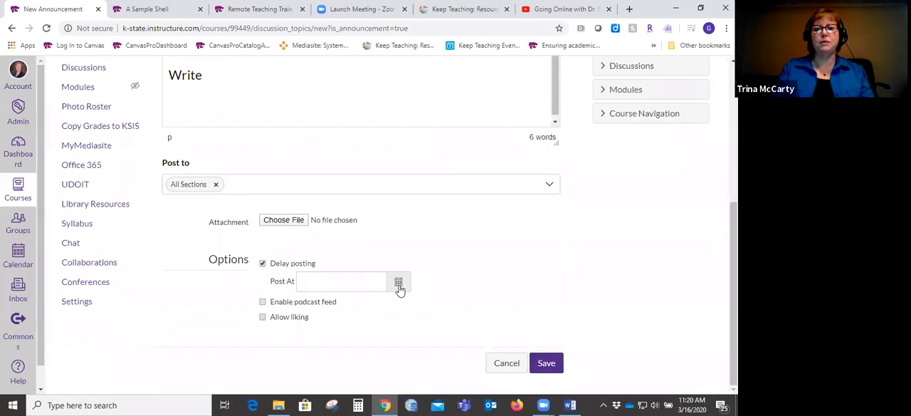
click(399, 284)
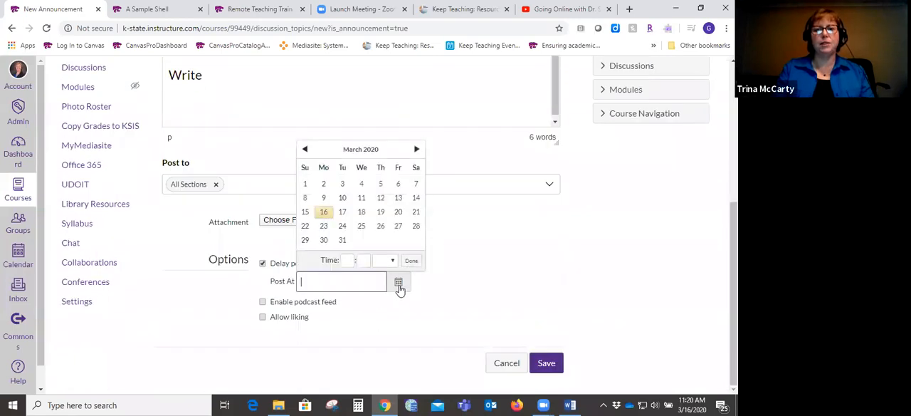
click(305, 242)
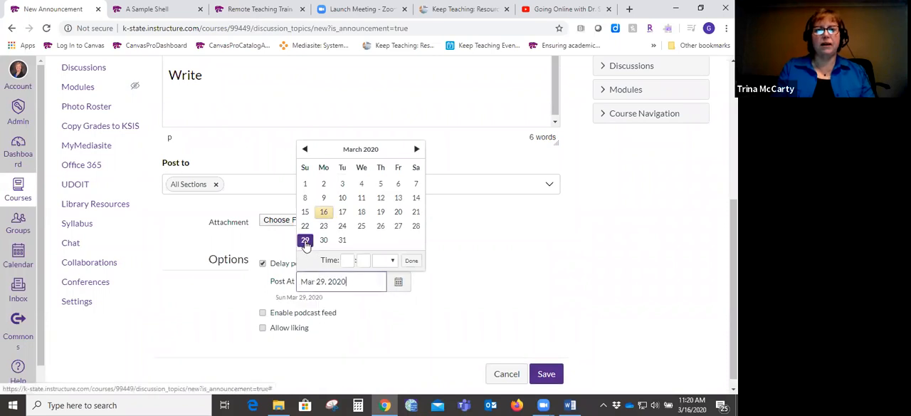
click(499, 290)
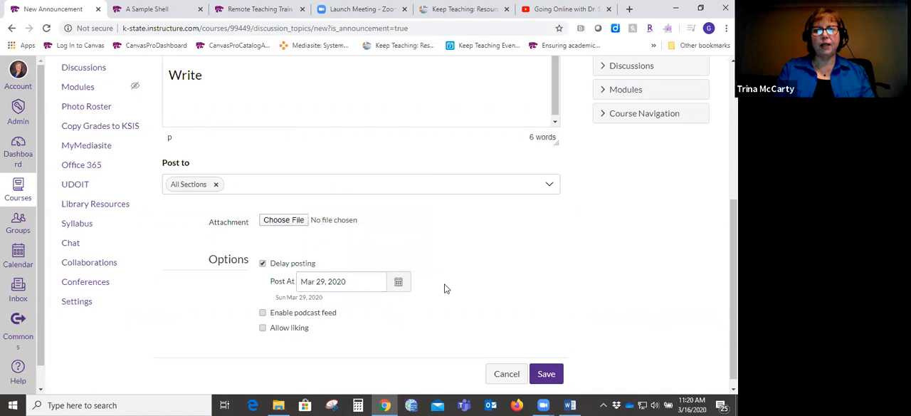
click(398, 282)
click(344, 262)
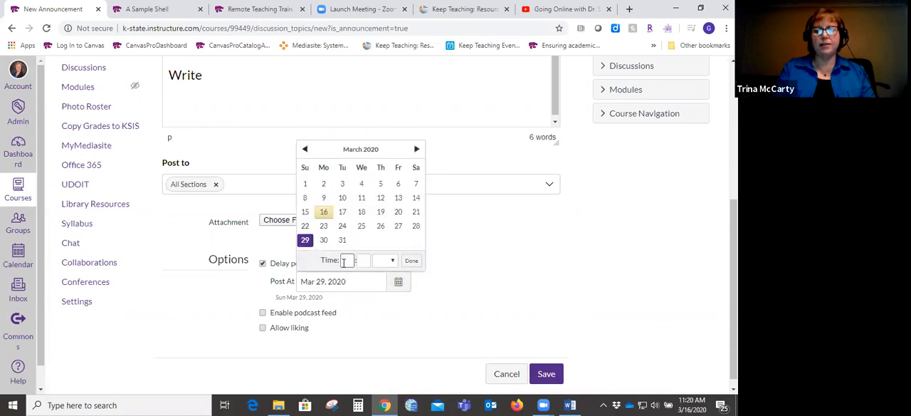
text(8)
key(Tab)
text(00)
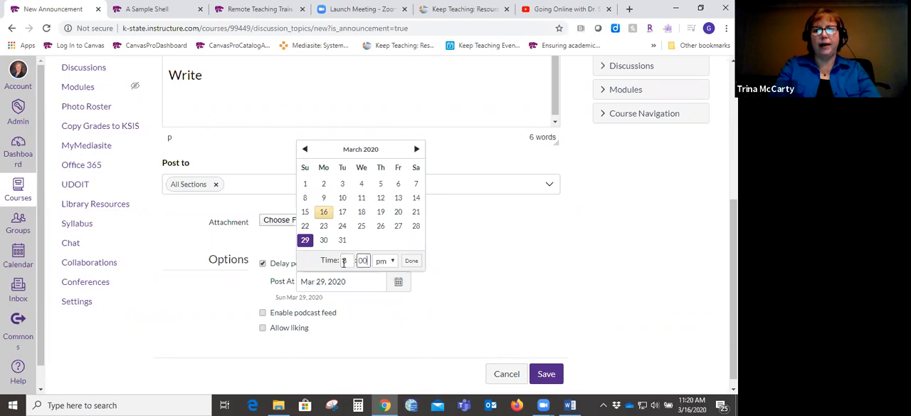
click(412, 262)
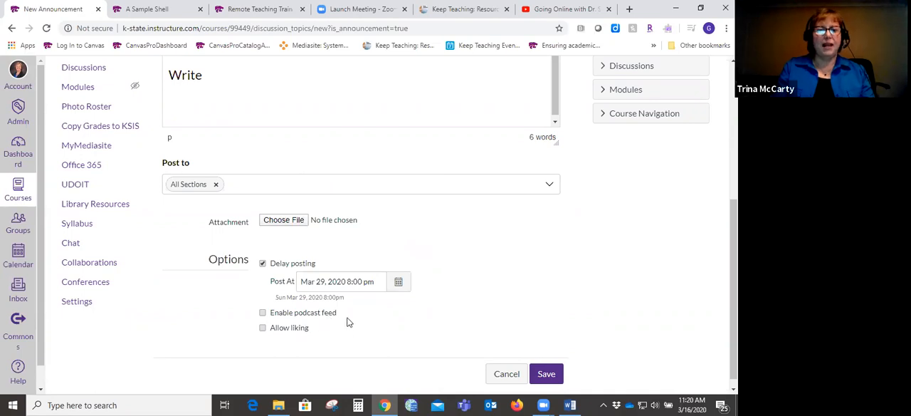
mouse_move(734, 285)
mouse_down()
mouse_move(733, 168)
mouse_move(733, 292)
mouse_up()
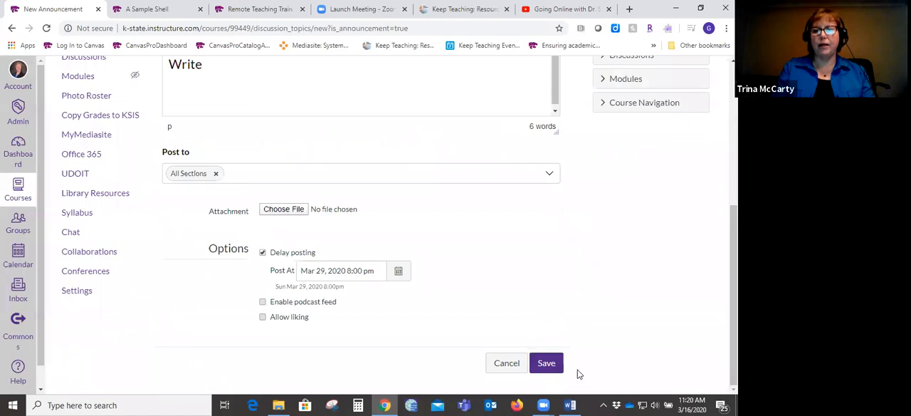
click(547, 363)
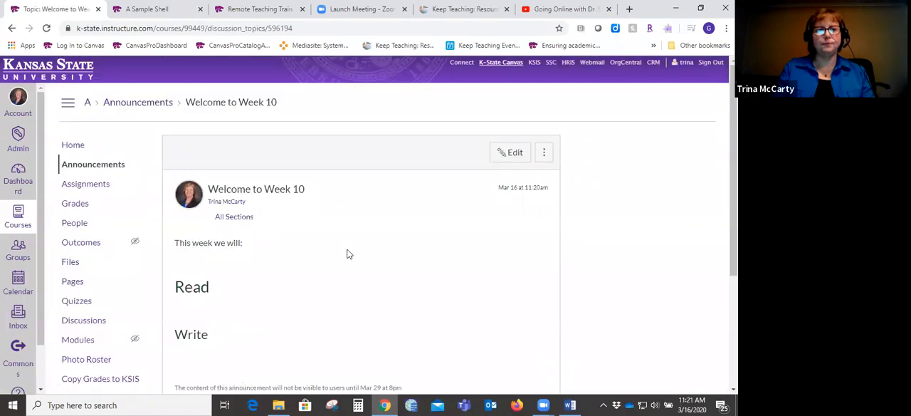
- Return to the course home page and bring the Getting Started module into view
click(78, 146)
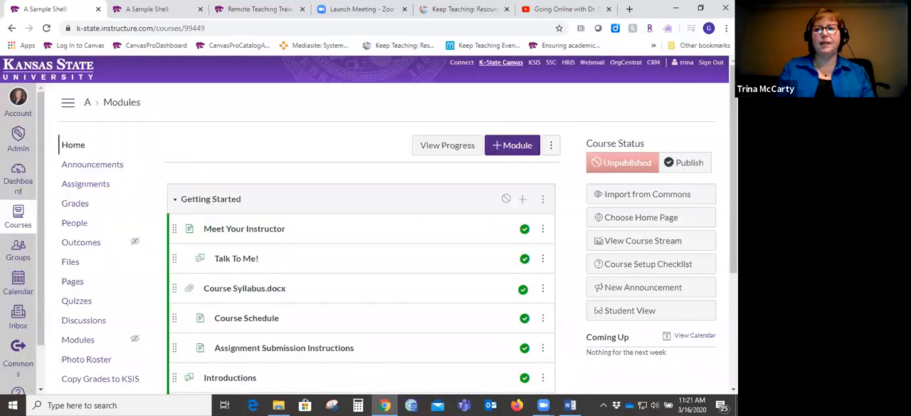
mouse_move(733, 143)
mouse_down()
mouse_move(733, 255)
mouse_move(734, 143)
mouse_up()
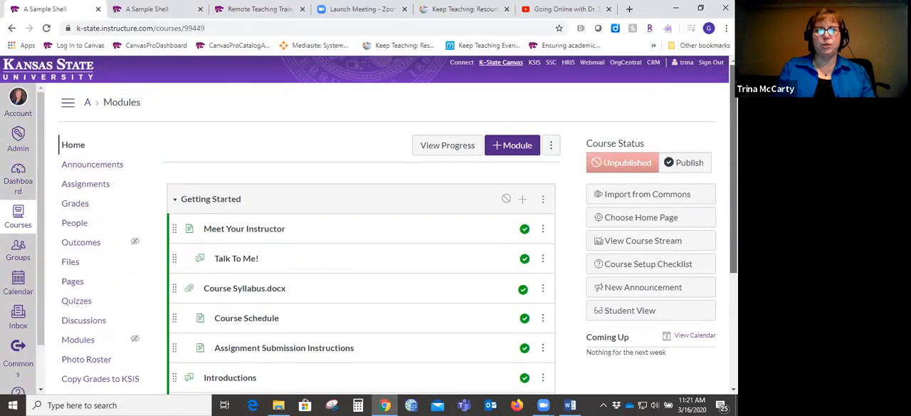
drag(733, 142, 733, 156)
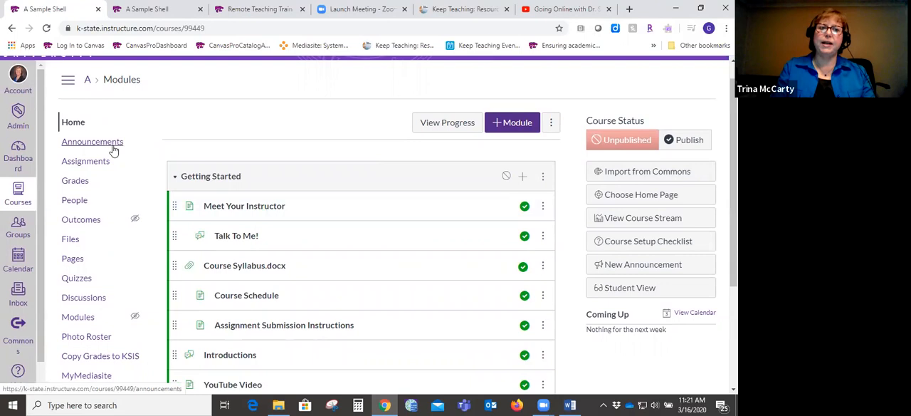
- View the item types that can be added to the Getting Started module, and close the dialog without adding anything
click(523, 178)
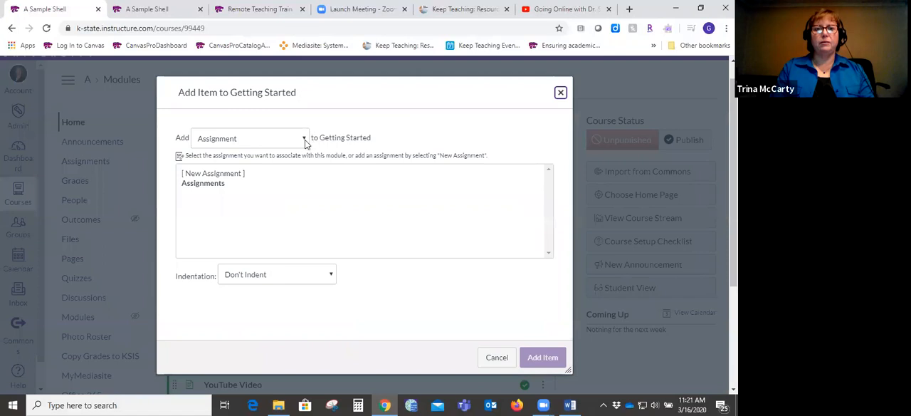
click(305, 140)
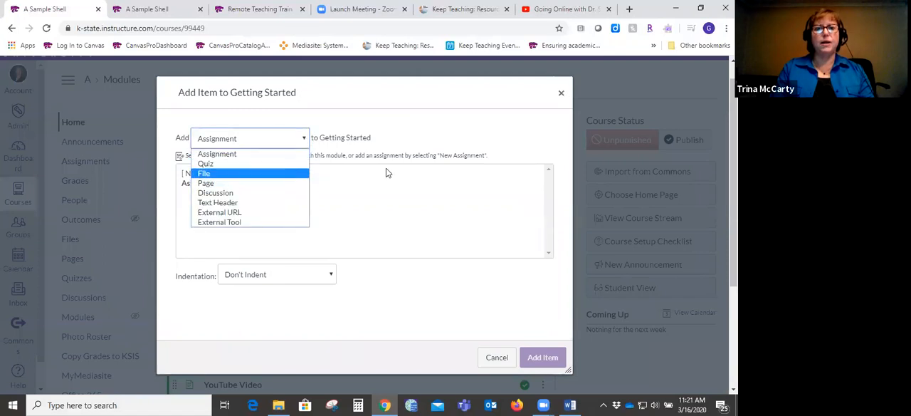
click(407, 178)
key(Escape)
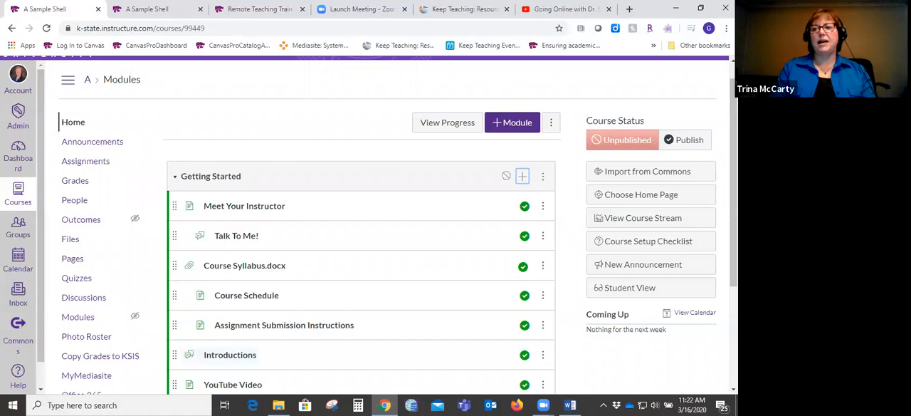
- Look through the Getting Started module's items and open the course's Syllabus page
scroll(523, 176, down, 3)
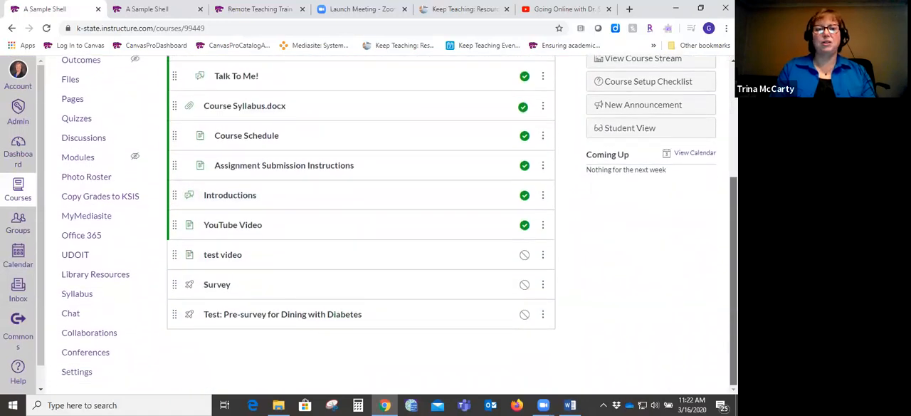
scroll(522, 142, up, 3)
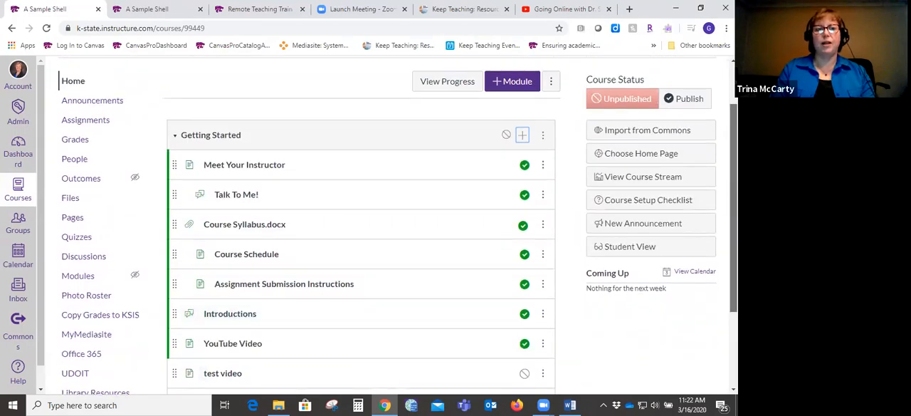
scroll(522, 135, down, 1)
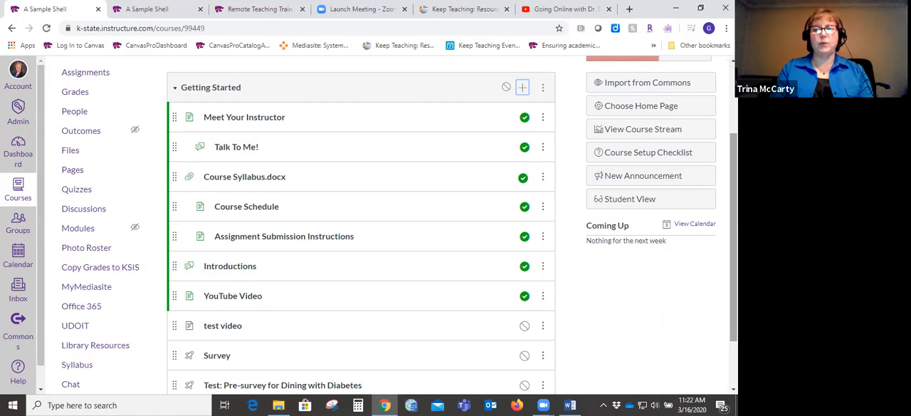
scroll(361, 228, down, 2)
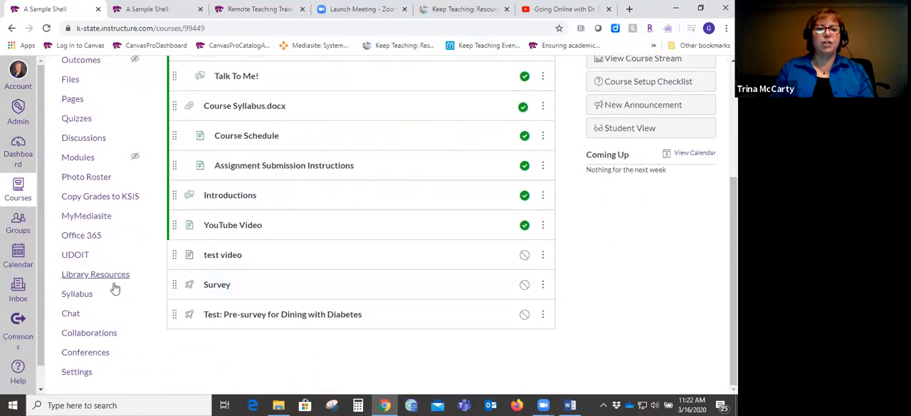
click(78, 295)
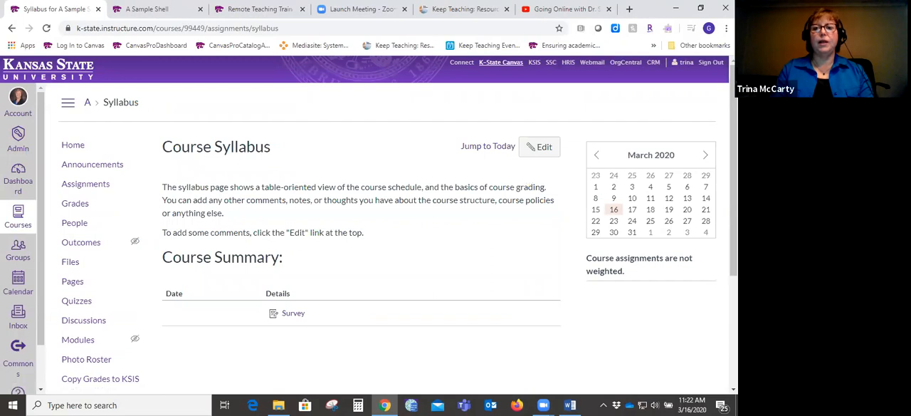
scroll(369, 224, down, 1)
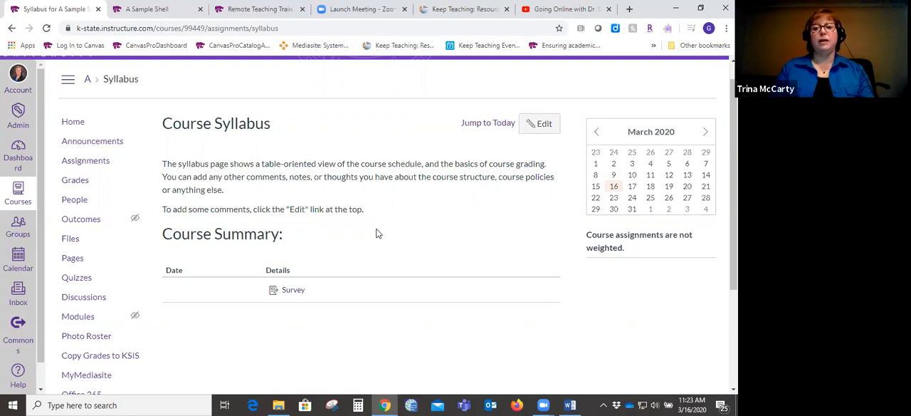
- Open the syllabus description for editing, look over the empty editor, and leave it without saving
click(543, 126)
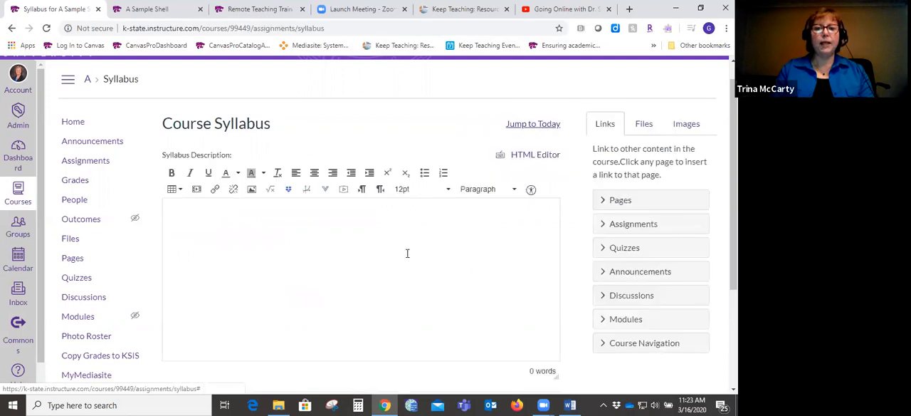
click(429, 245)
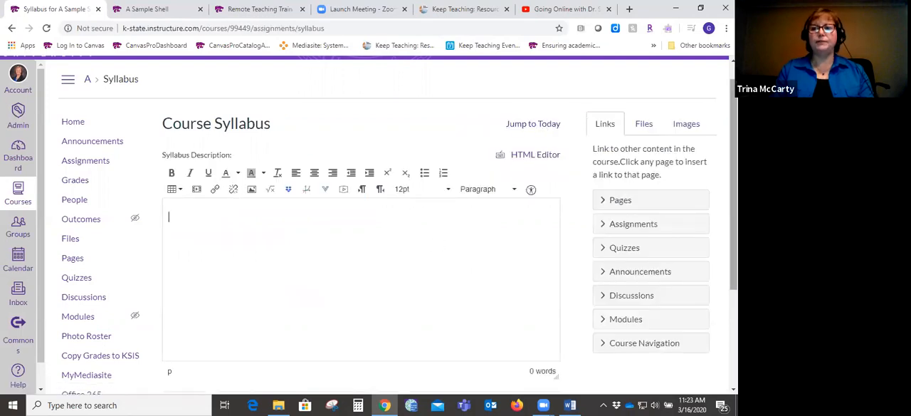
scroll(733, 214, down, 1)
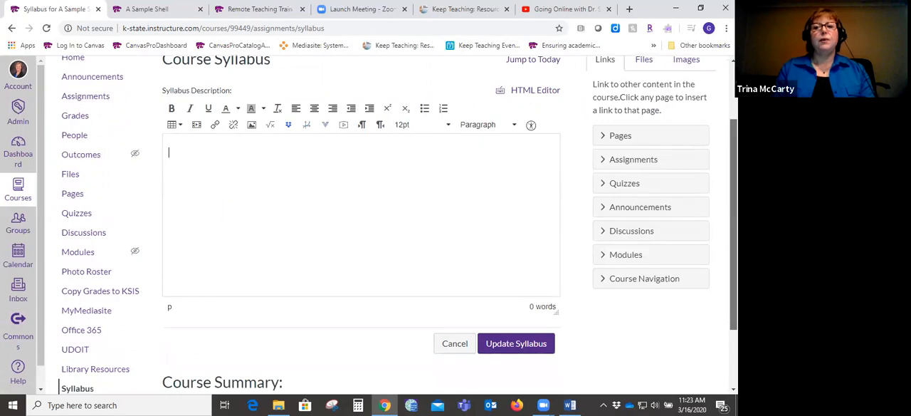
scroll(399, 225, up, 1)
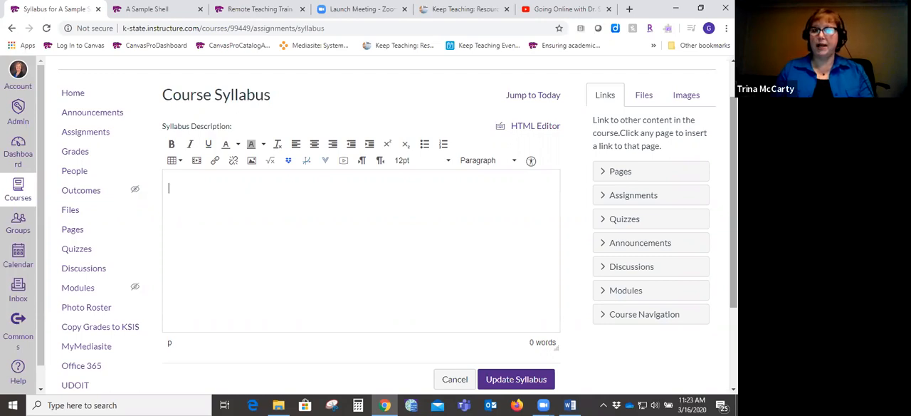
scroll(253, 284, down, 3)
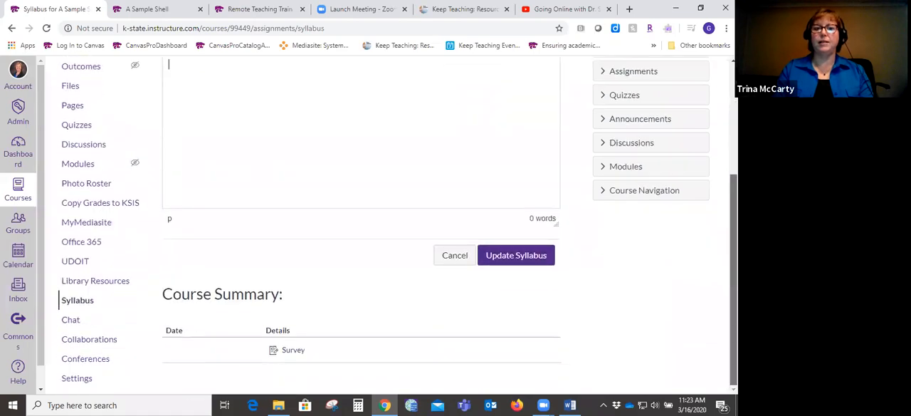
click(460, 256)
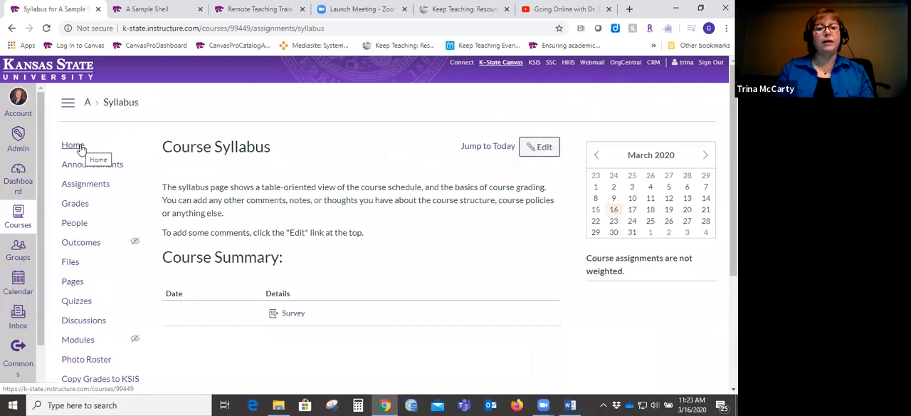
- Go to the course's Modules page and start adding a new file to the Getting Started module
click(80, 340)
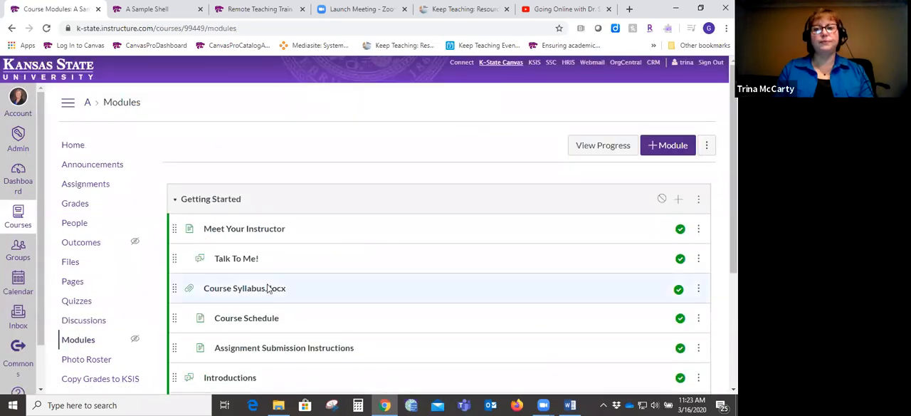
click(679, 200)
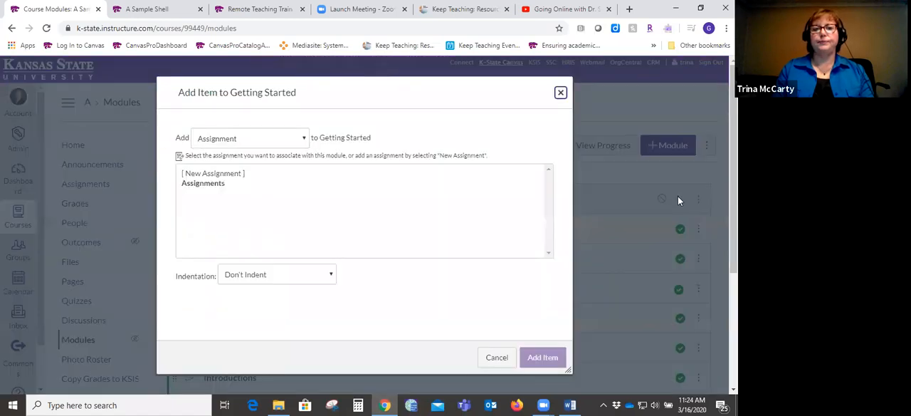
click(303, 138)
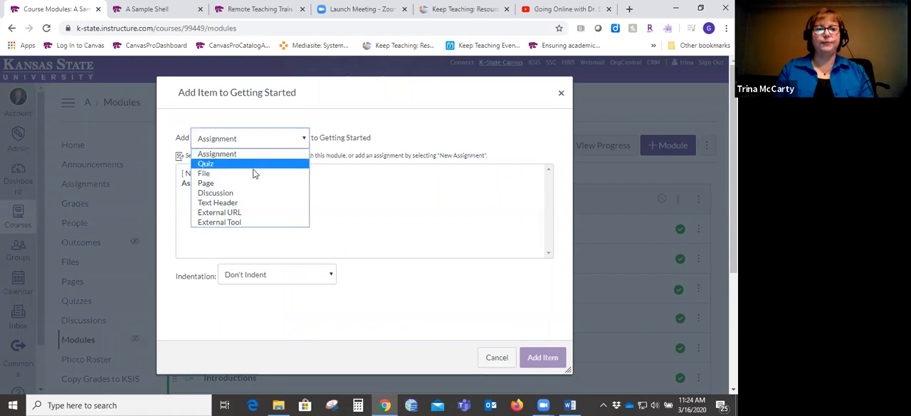
click(206, 174)
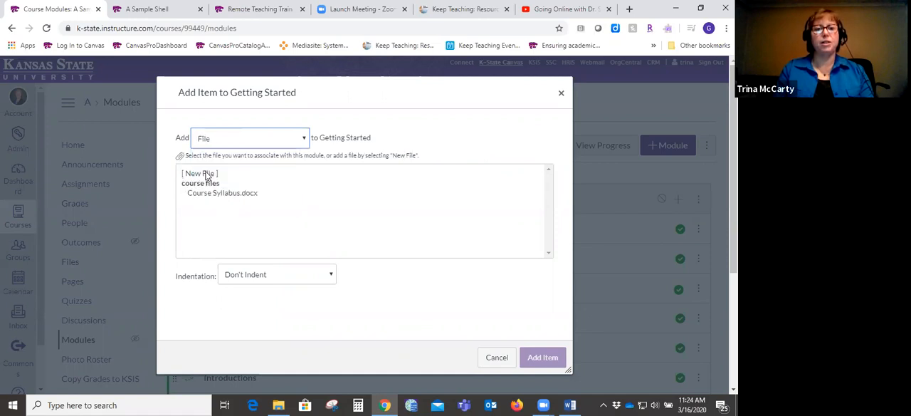
click(205, 175)
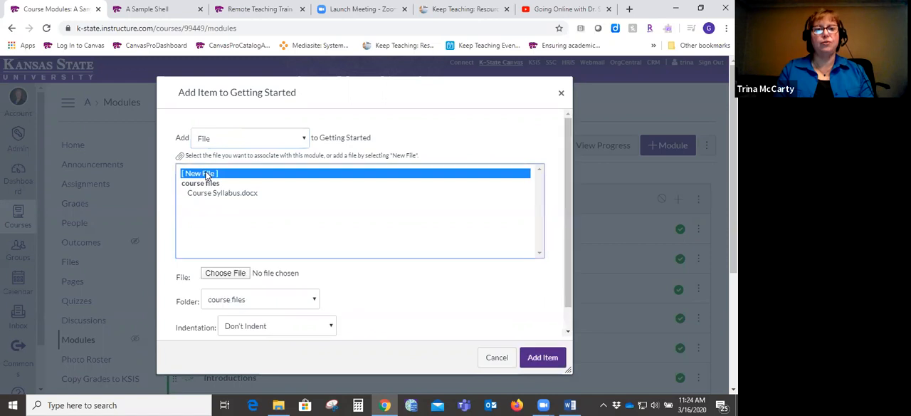
- Choose the Course Syllabus document from the Training Docs folder on the Desktop as the file to upload
click(227, 273)
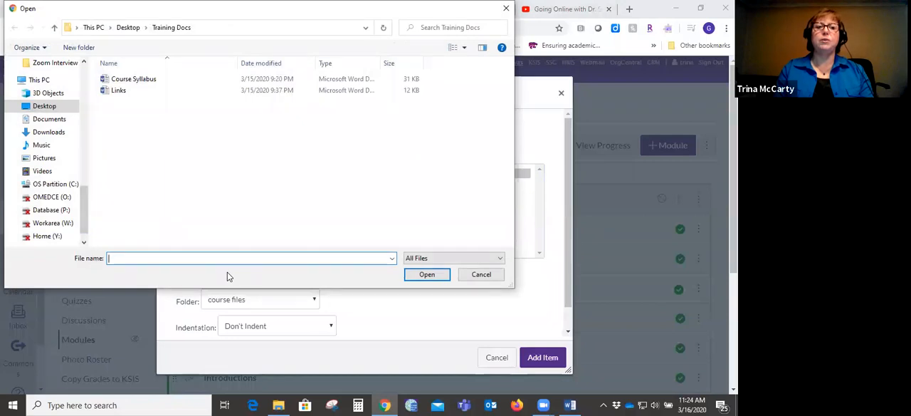
click(64, 107)
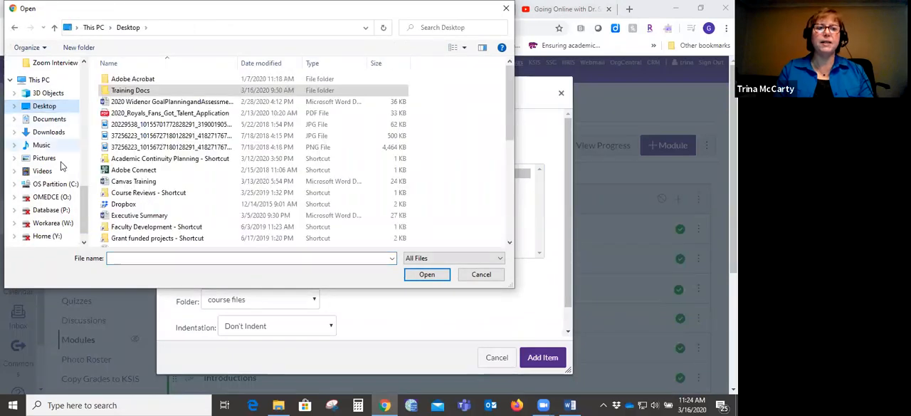
double_click(160, 90)
double_click(151, 79)
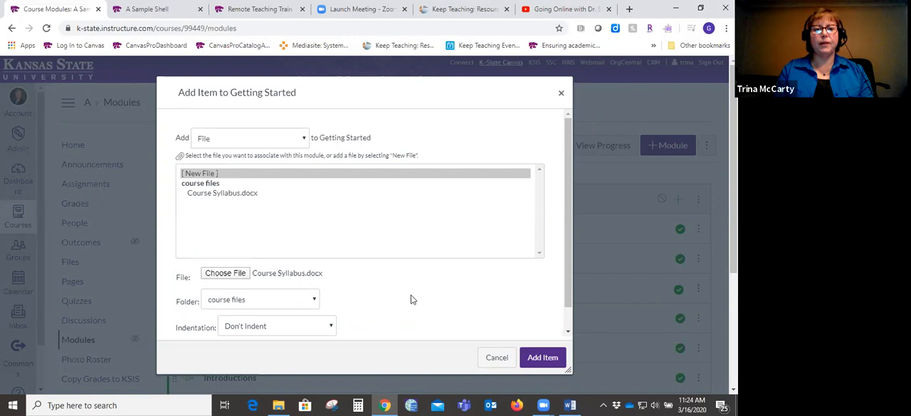
- Set the indentation to Indent 3 levels and add the syllabus file to the module
click(332, 327)
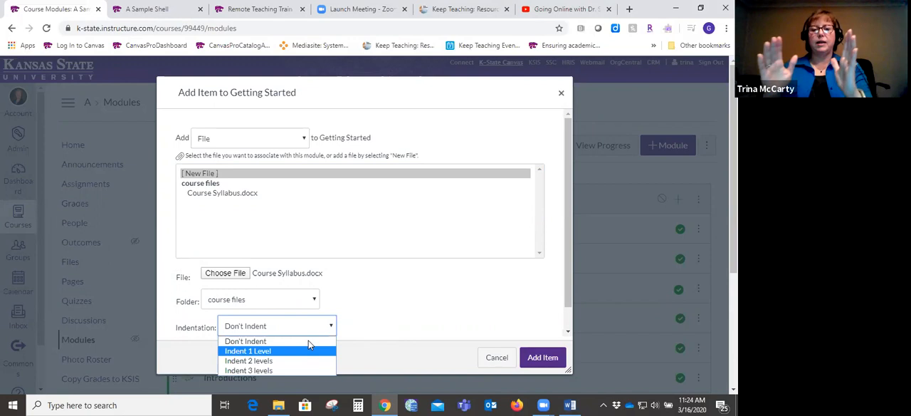
key(Down)
key(Down)
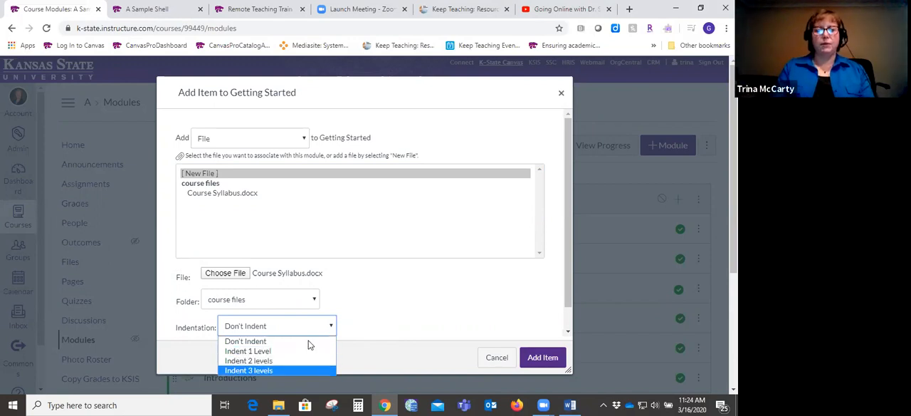
key(Return)
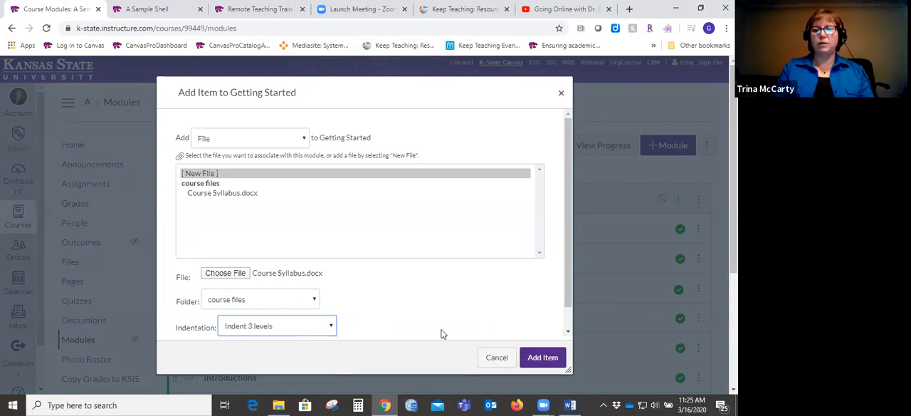
click(544, 357)
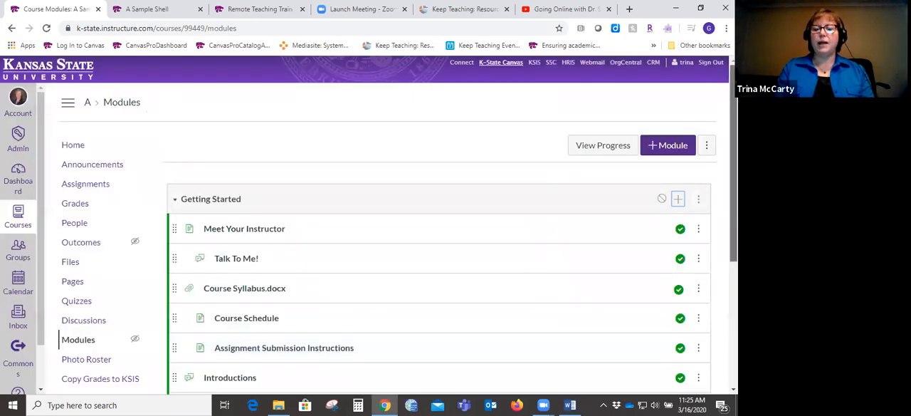
- Move Course Syllabus-1.docx up the Getting Started module so it sits directly below "Talk To Me!"
scroll(546, 356, down, 1)
scroll(447, 308, down, 5)
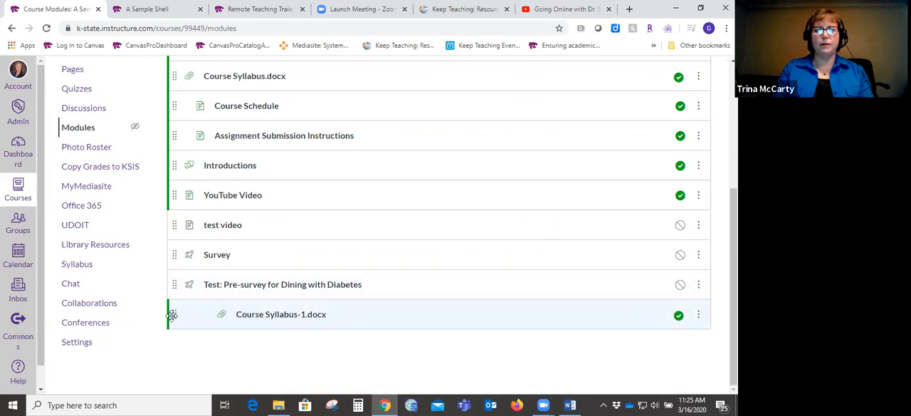
drag(174, 316, 176, 262)
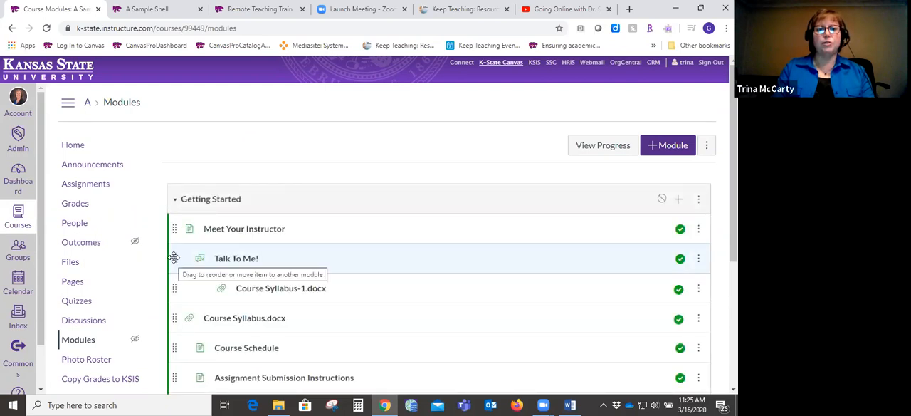
mouse_move(173, 258)
mouse_down()
mouse_move(170, 325)
mouse_move(169, 244)
mouse_move(171, 260)
mouse_up()
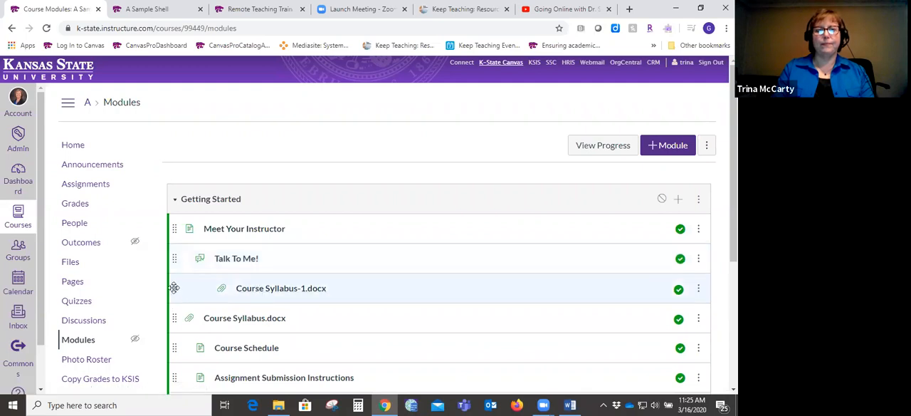
- Open Course Syllabus-1.docx from the module and look over its document preview
click(276, 294)
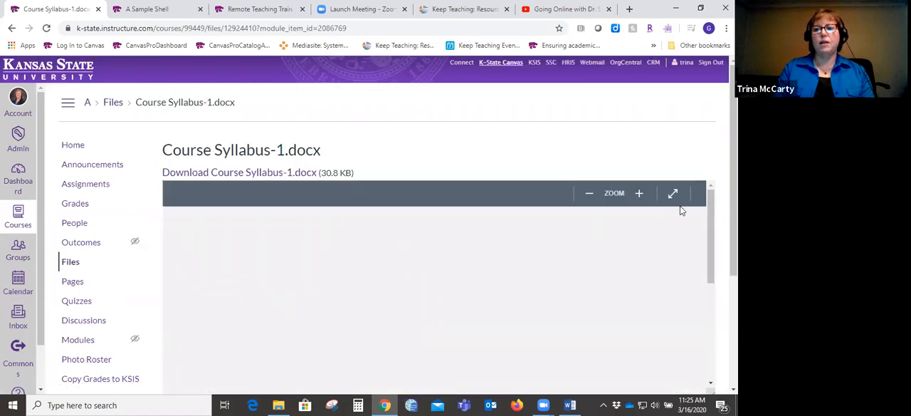
scroll(398, 221, down, 3)
scroll(398, 221, up, 3)
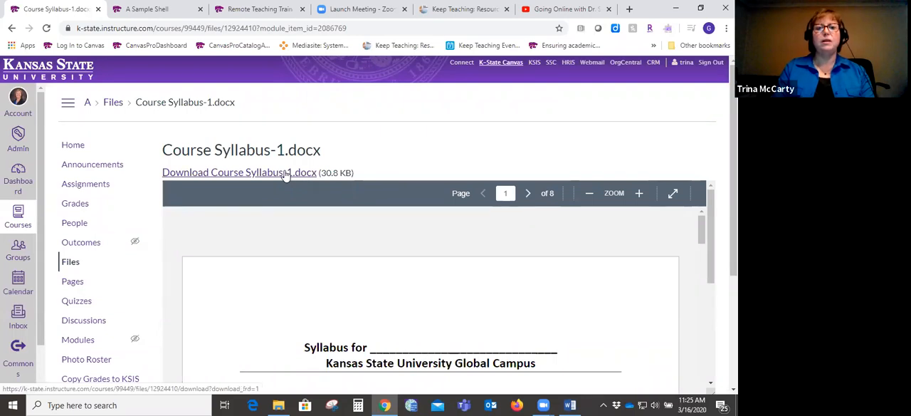
- Add a new page named Syllabus to the Getting Started module and move it to the top of that module
click(71, 145)
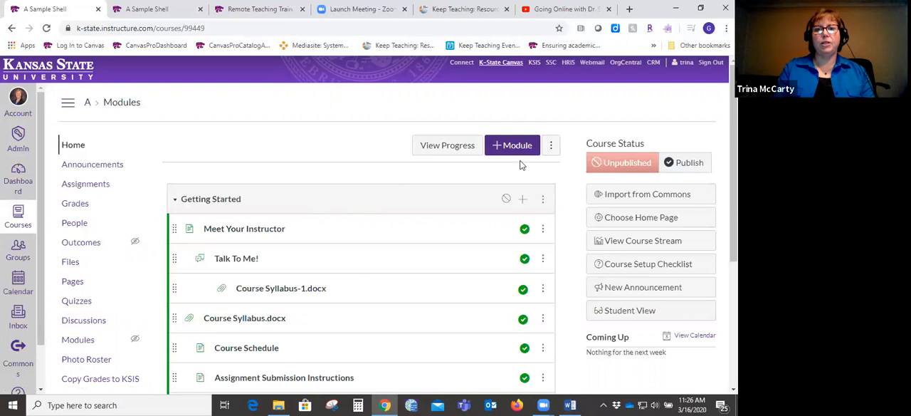
click(523, 201)
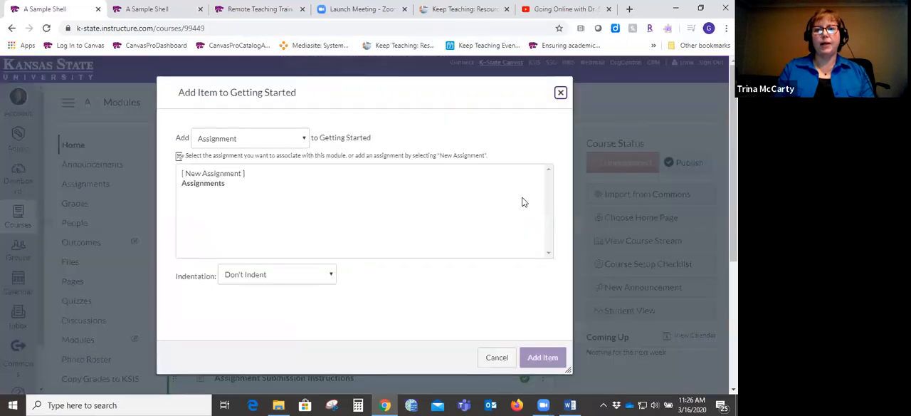
click(304, 141)
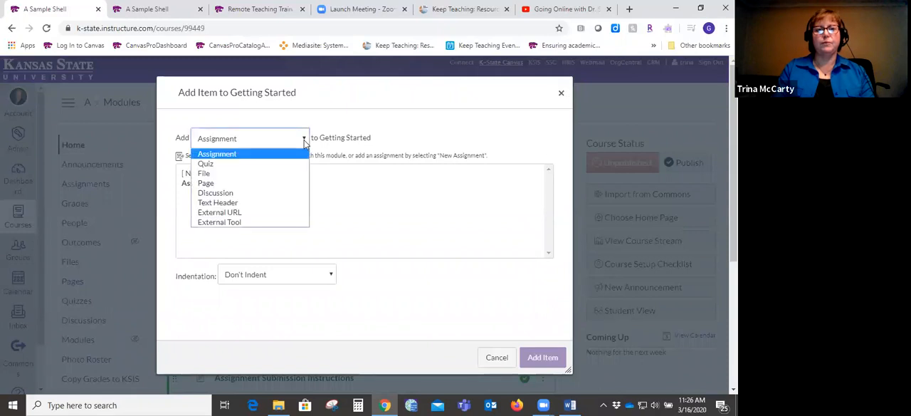
click(219, 186)
click(213, 177)
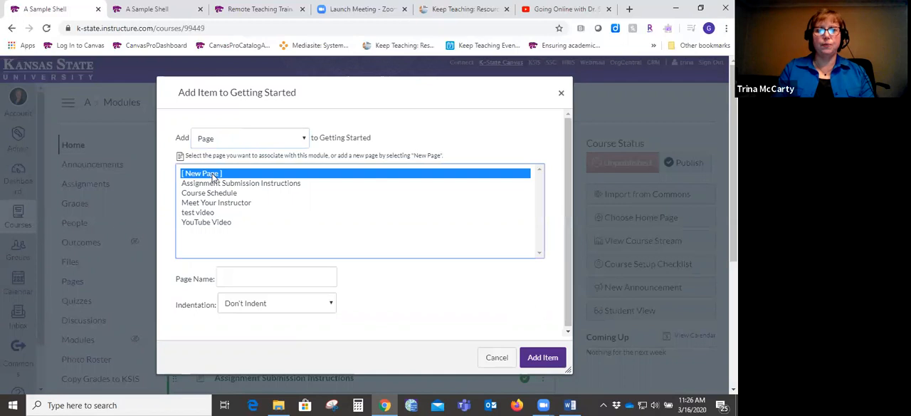
click(233, 280)
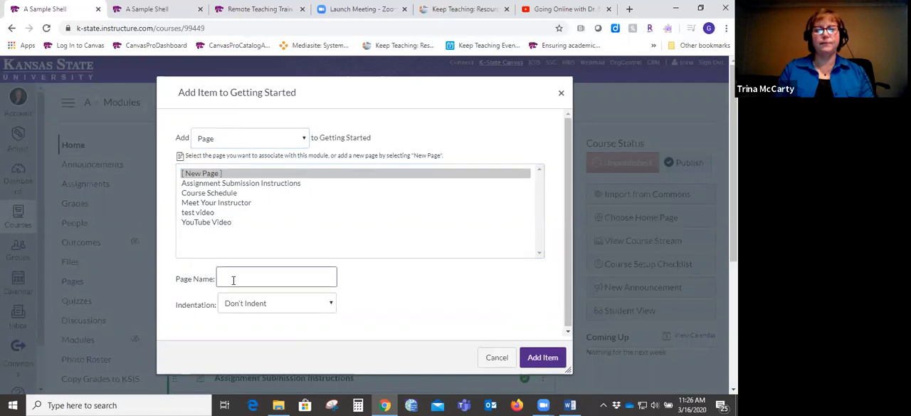
text(Syllabus)
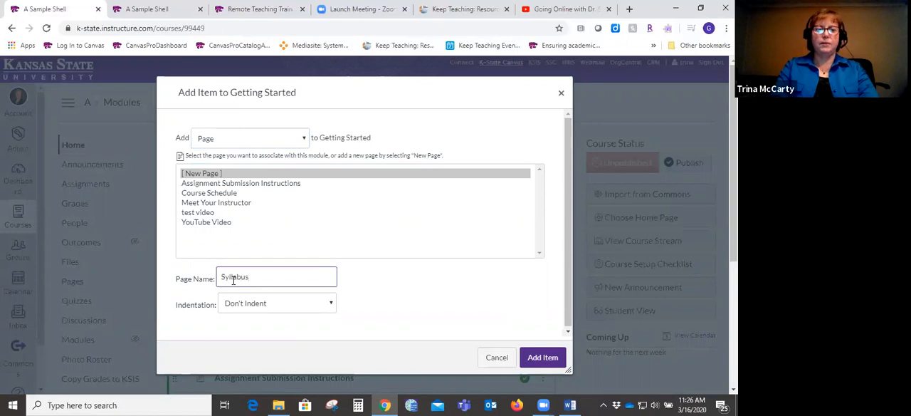
click(543, 357)
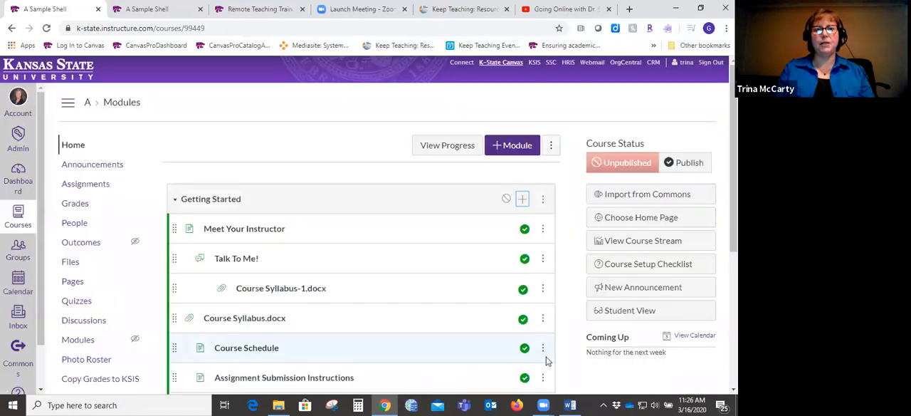
scroll(710, 360, down, 4)
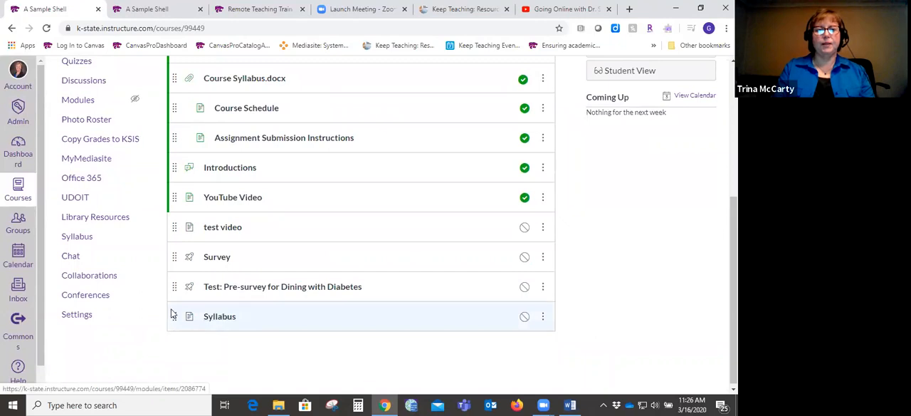
drag(175, 314, 164, 238)
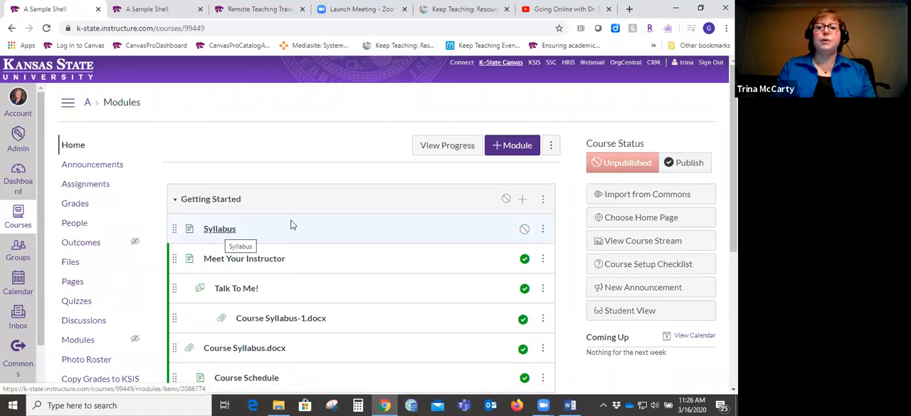
- Open the Syllabus page for editing and enter Instructor, Textbooks and Assignments as separate lines with blank lines between them
click(225, 234)
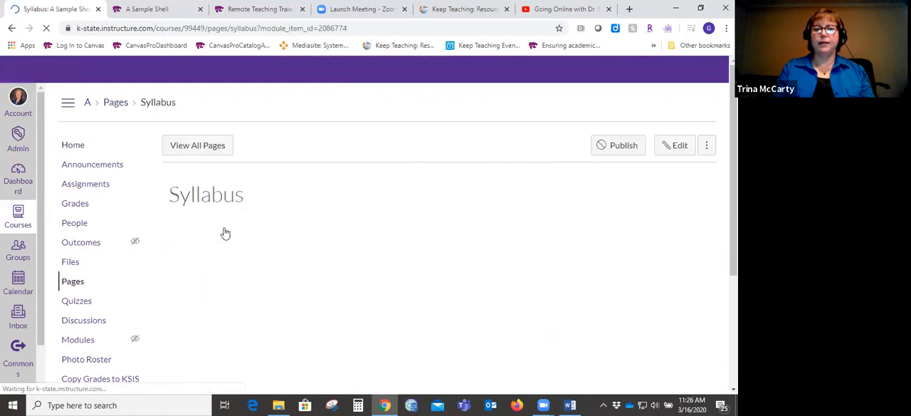
click(680, 146)
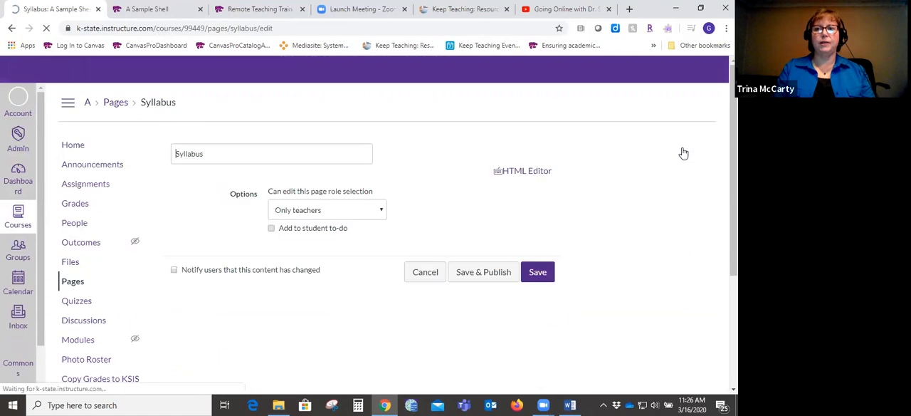
click(399, 298)
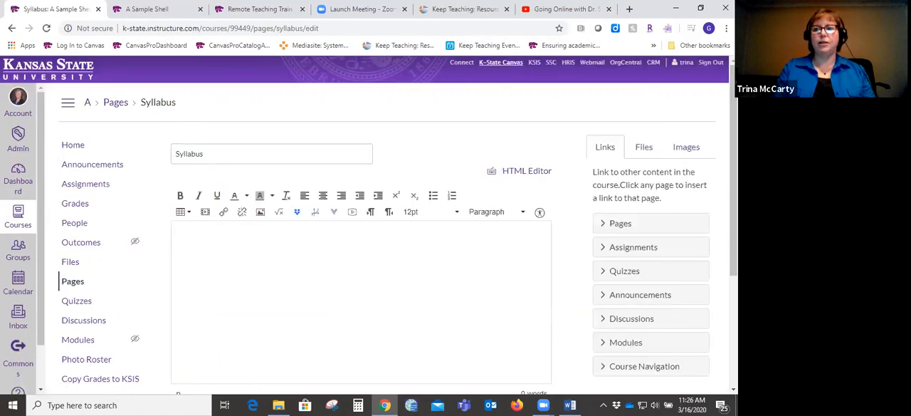
scroll(369, 224, down, 1)
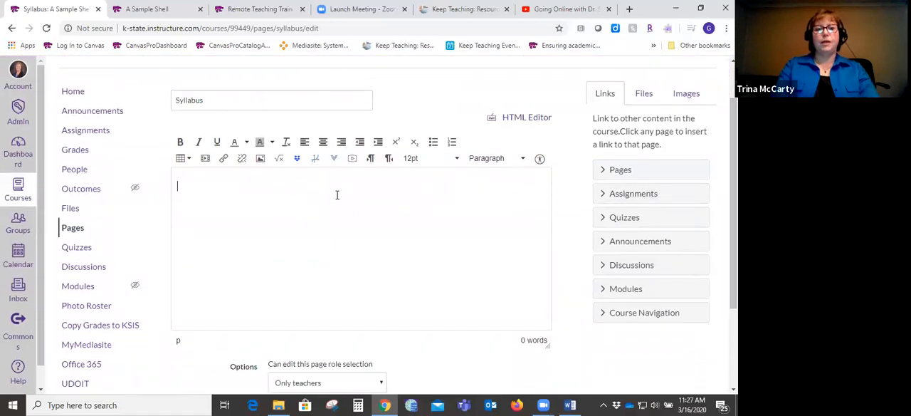
text(Instructor)
key(Return)
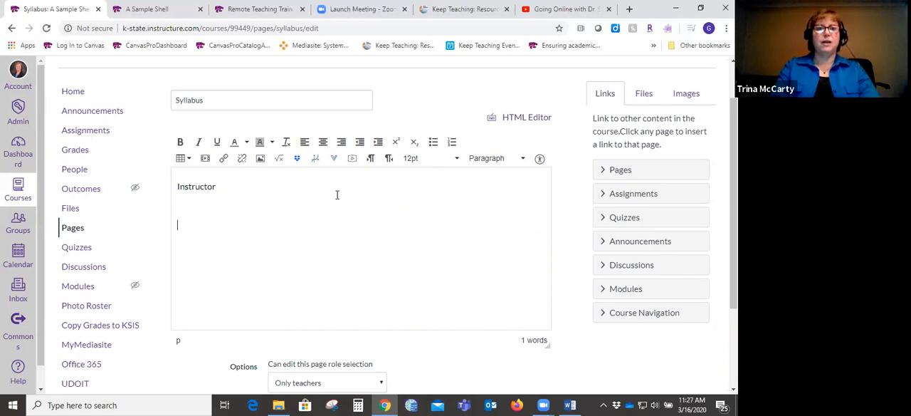
text(Textbooks)
key(Return)
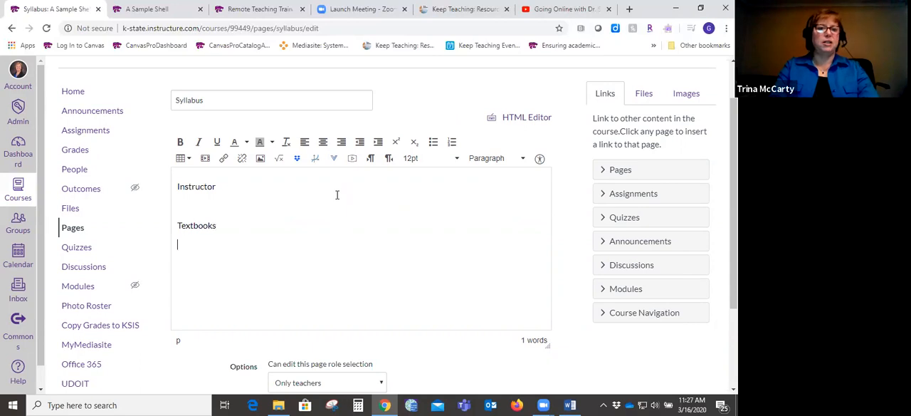
text(S)
key(BackSpace)
text(Assignments)
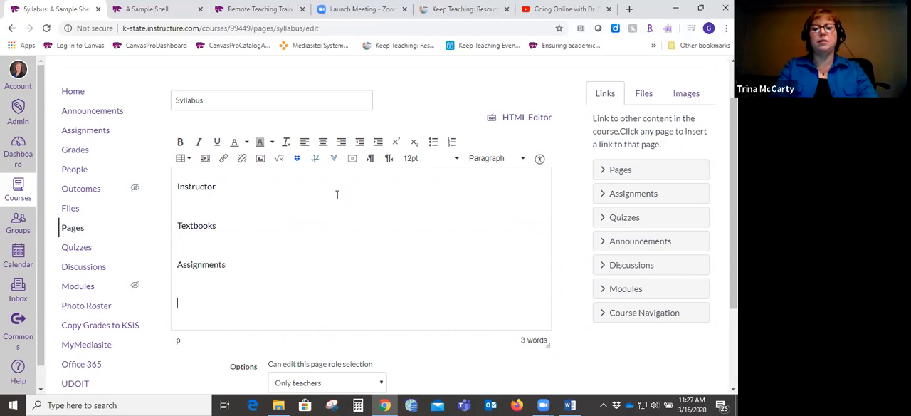
- Format the Instructor line as Header 2 and the Textbooks line as Header 3
double_click(198, 187)
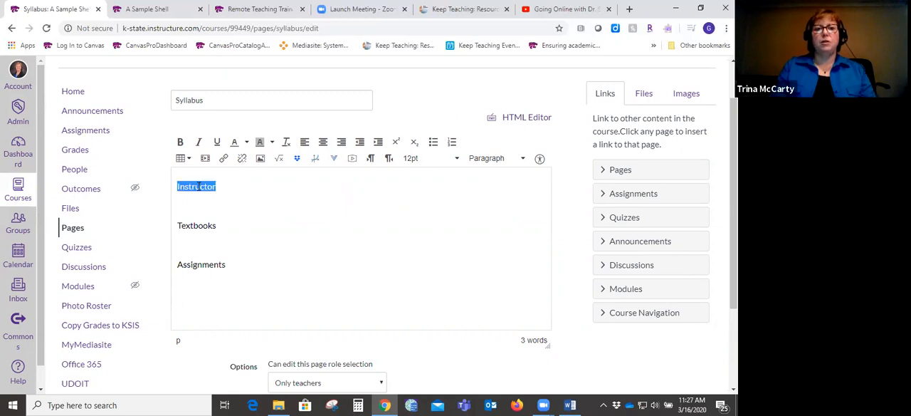
click(489, 161)
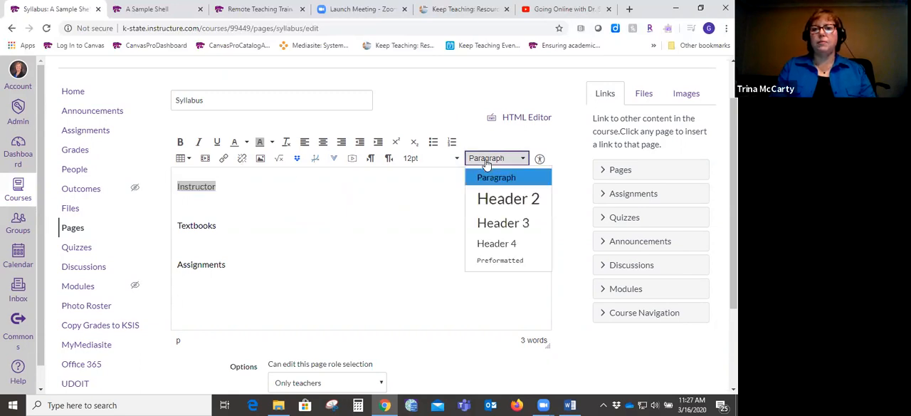
click(496, 198)
double_click(194, 233)
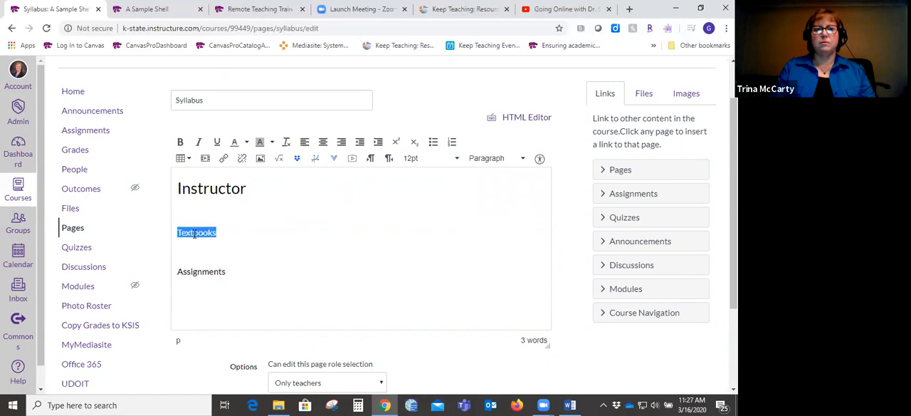
click(495, 161)
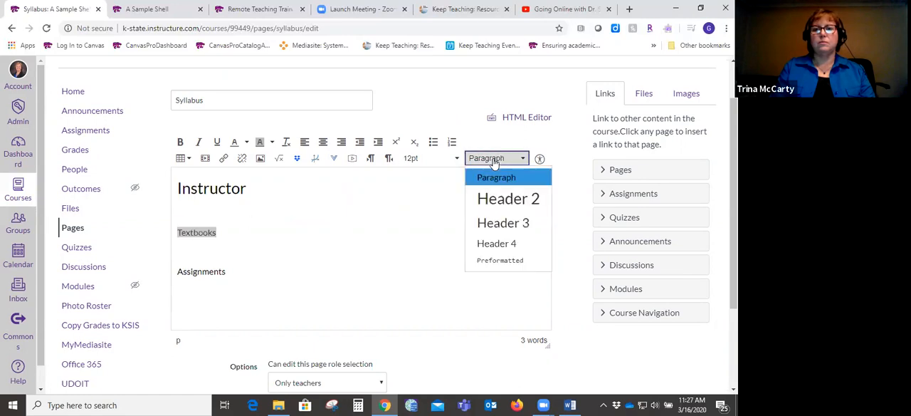
click(491, 223)
- Enter the filler text "sklfjaslfjsalkdfj" below the Textbooks heading, and save and publish the page
click(218, 261)
text(sklfjaslfjsalkdfj)
click(220, 301)
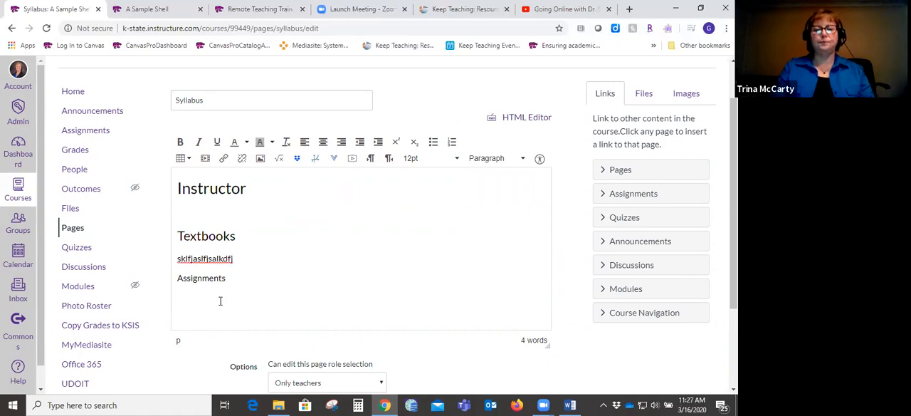
scroll(733, 213, down, 2)
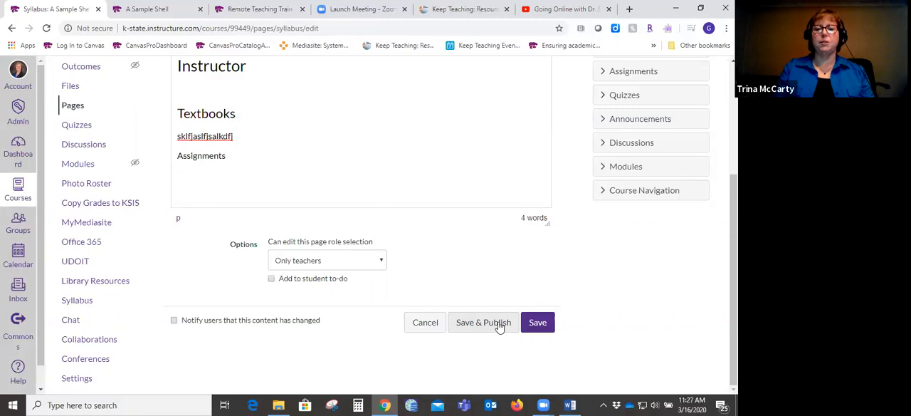
click(499, 324)
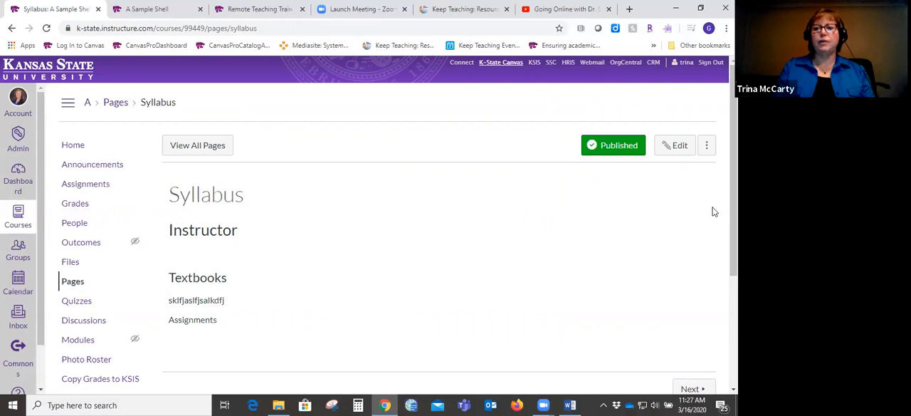
- Look over the published Syllabus page, return to the course home page and open Syllabus from the module
scroll(734, 228, down, 2)
scroll(369, 225, up, 2)
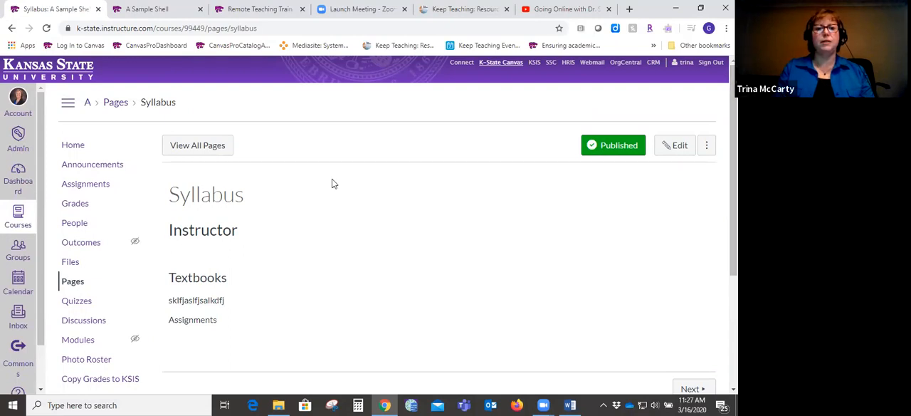
click(72, 147)
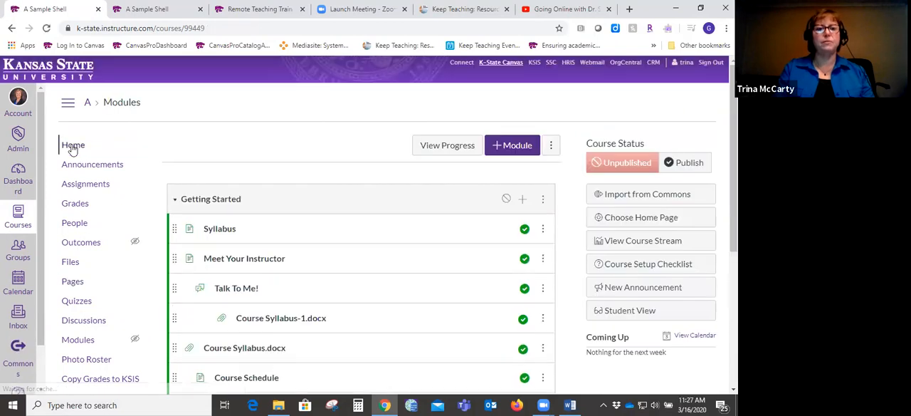
scroll(217, 187, down, 1)
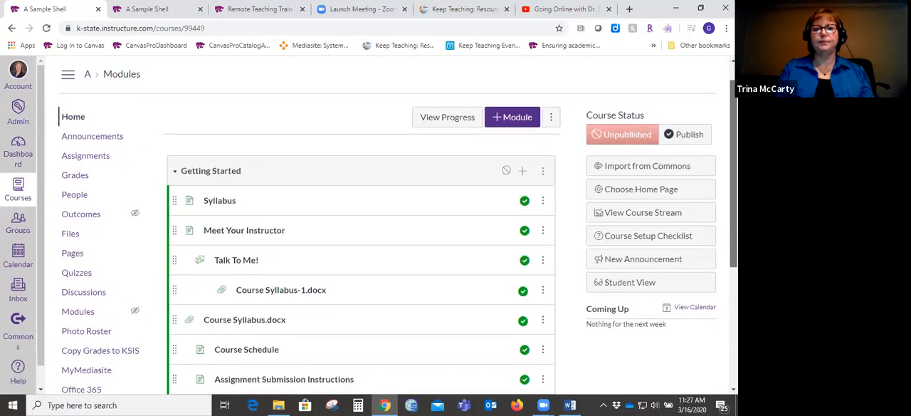
click(217, 186)
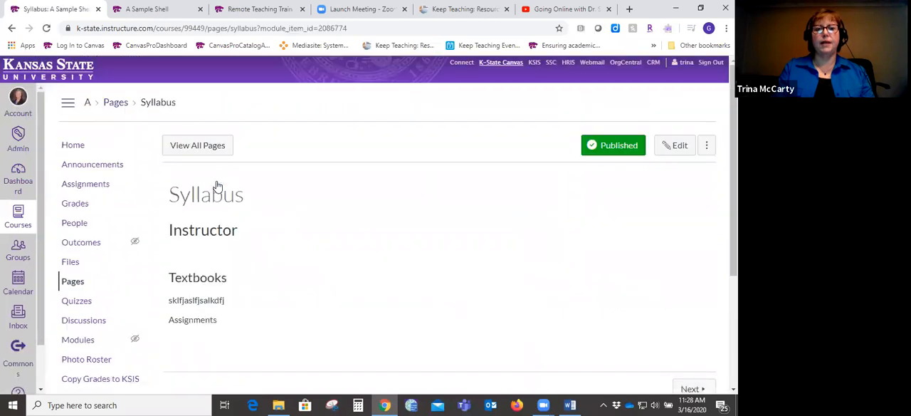
- Return to the course home page, publish the whole Getting Started module and check the publish status of its items
click(71, 146)
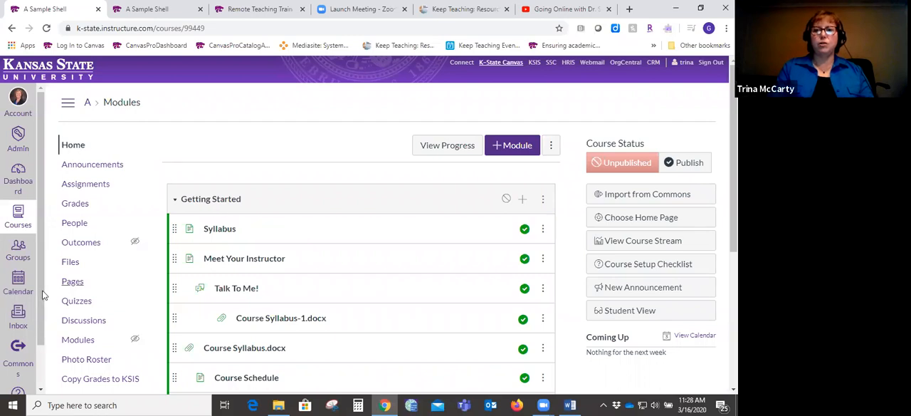
click(505, 198)
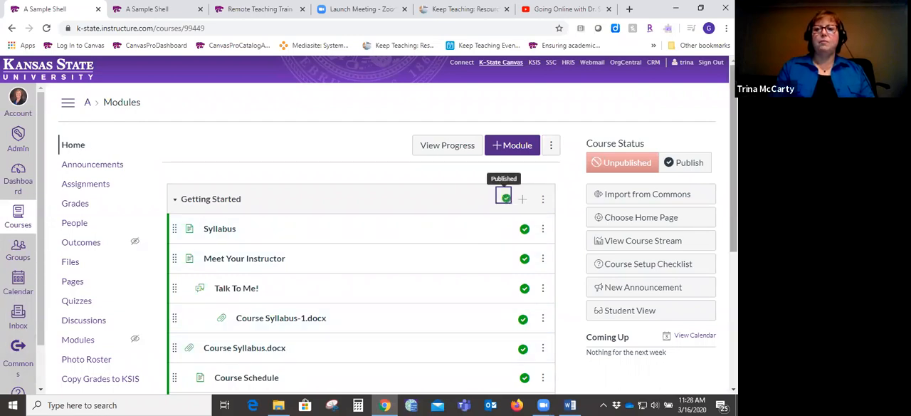
scroll(378, 235, down, 3)
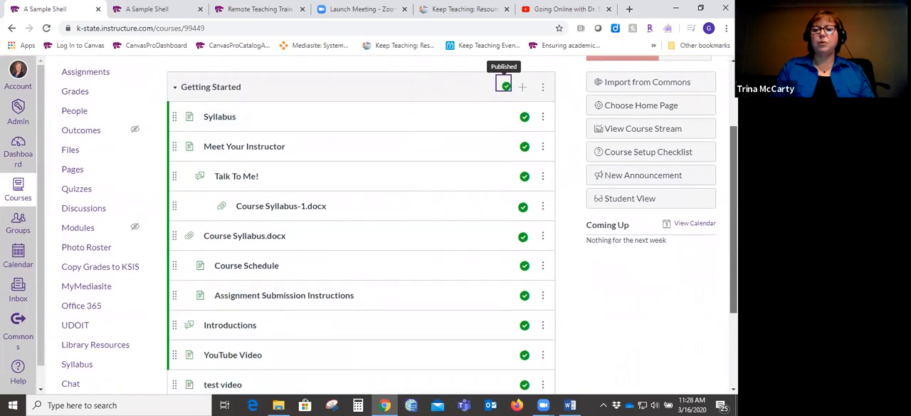
scroll(377, 235, up, 3)
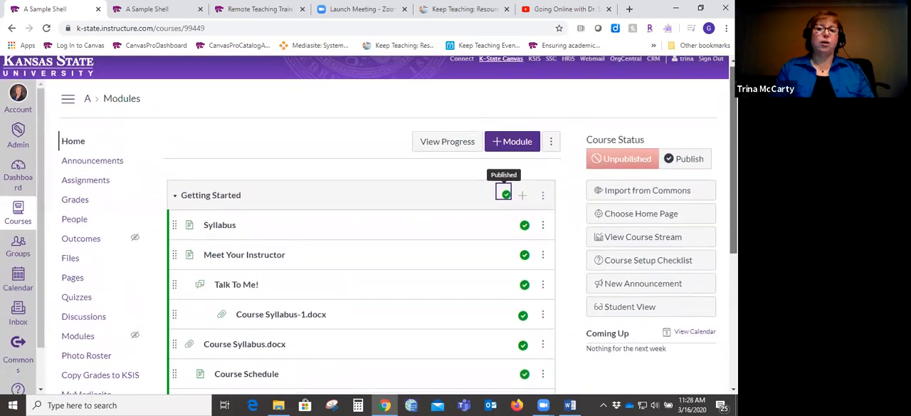
scroll(504, 186, down, 5)
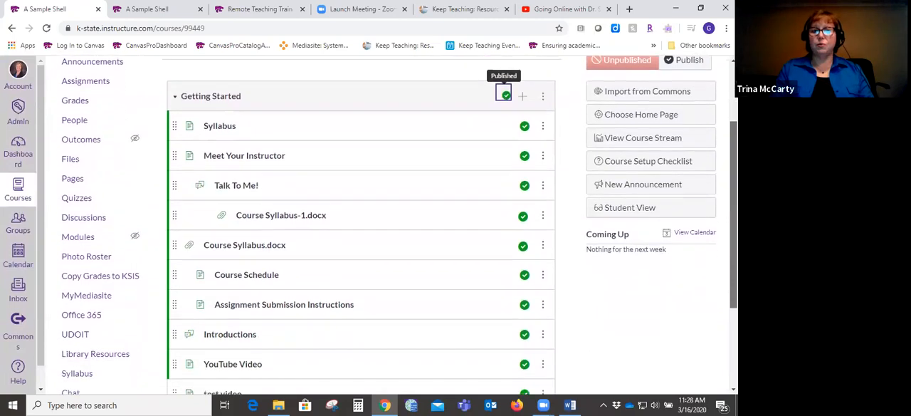
scroll(368, 225, down, 1)
- Collapse the Getting Started module to hide its items and expand it again
scroll(504, 196, up, 5)
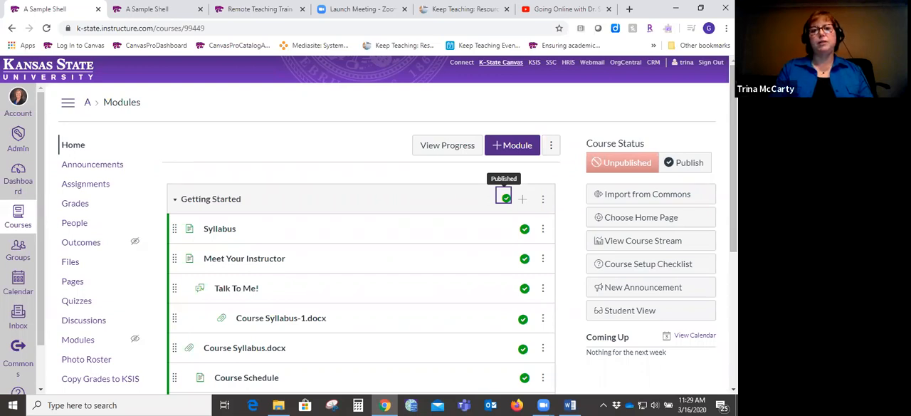
click(176, 202)
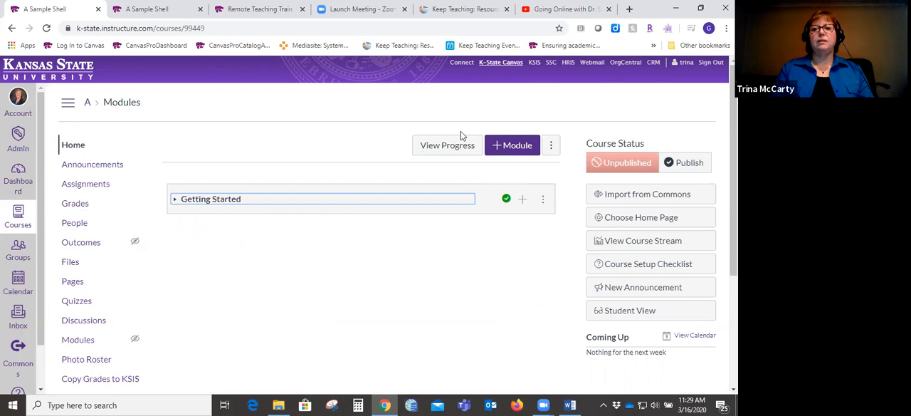
click(174, 202)
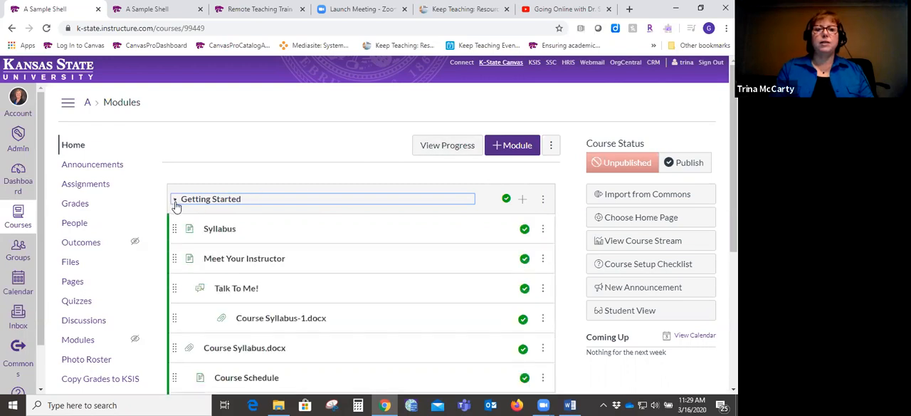
- Collapse the Getting Started module so that its items are hidden on the course home page
click(176, 202)
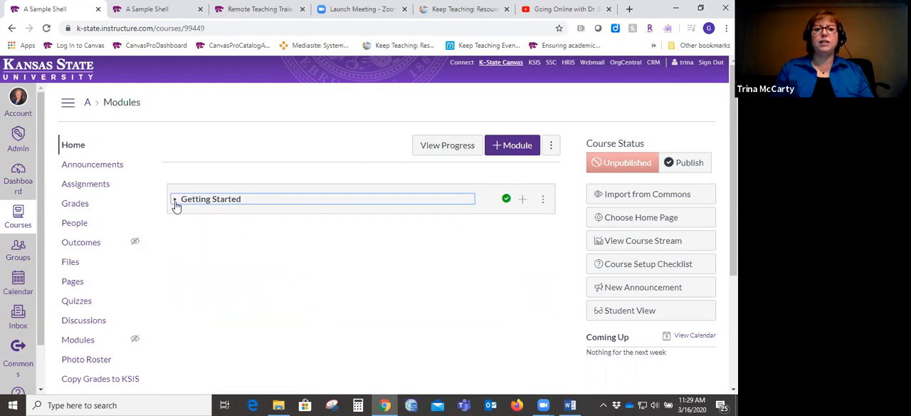
click(175, 203)
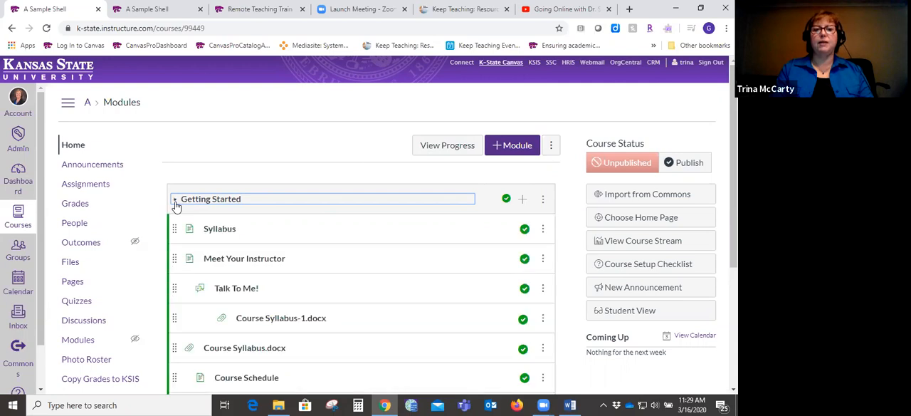
click(176, 204)
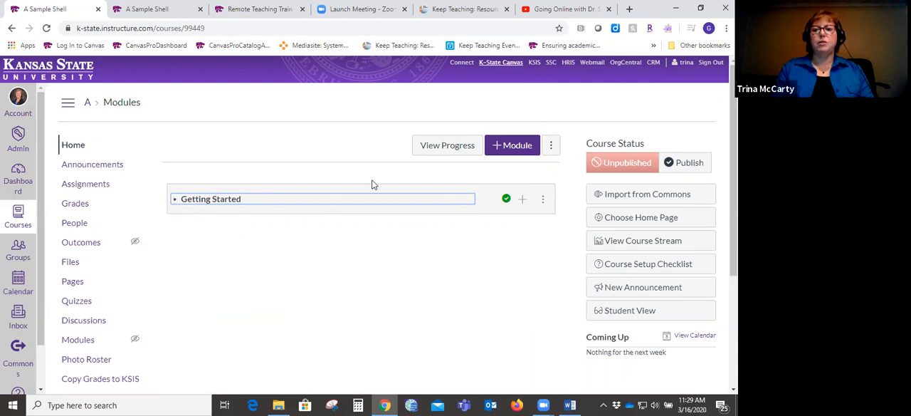
- Add a new module named "Week 8" to the course without a lock date or prerequisites
click(514, 146)
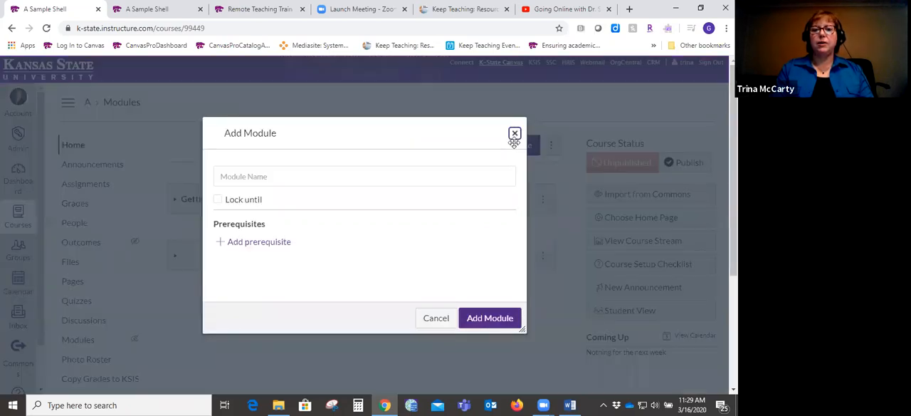
click(342, 177)
text(Week 8)
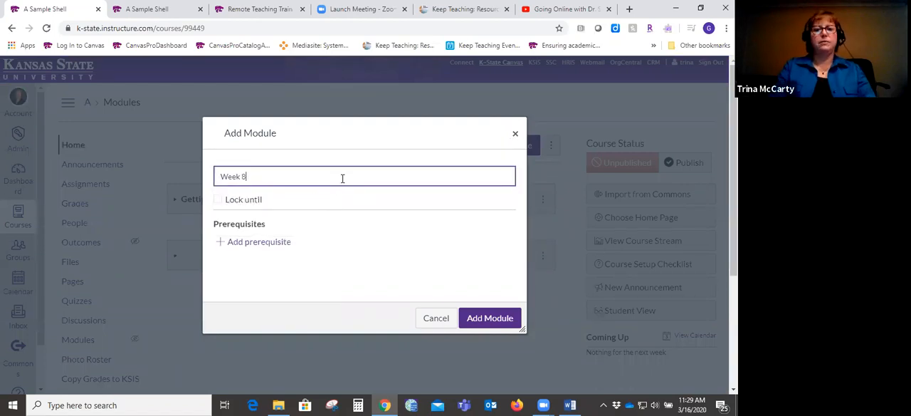
click(491, 318)
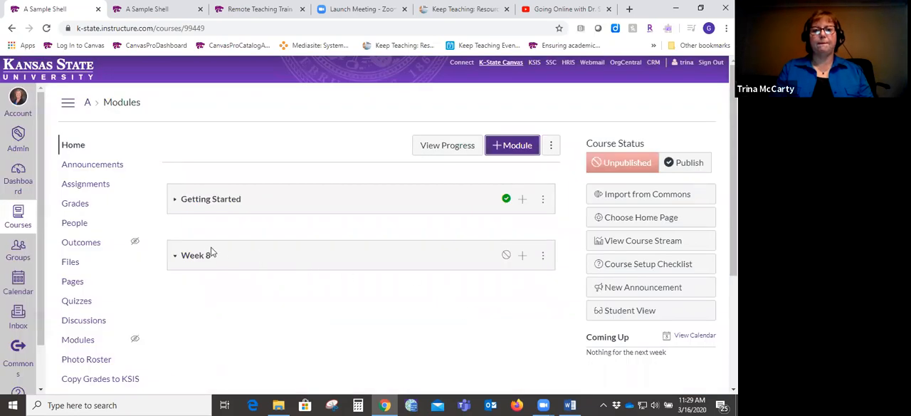
- Toggle the Week 8 module between published and unpublished twice, leaving it unpublished
click(506, 255)
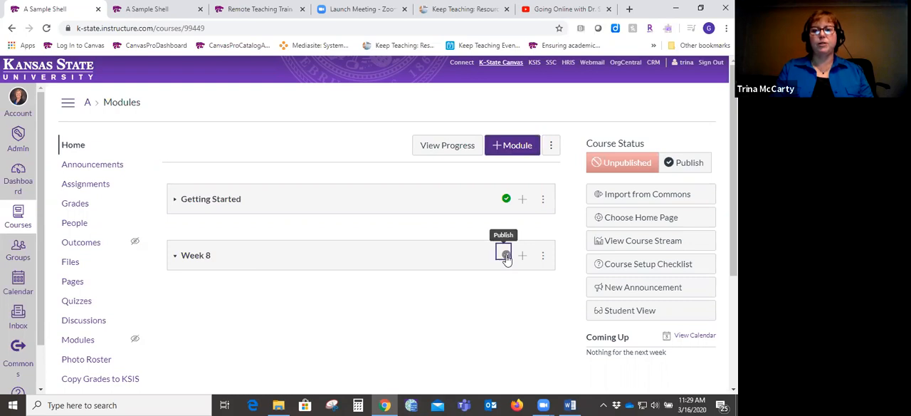
click(506, 255)
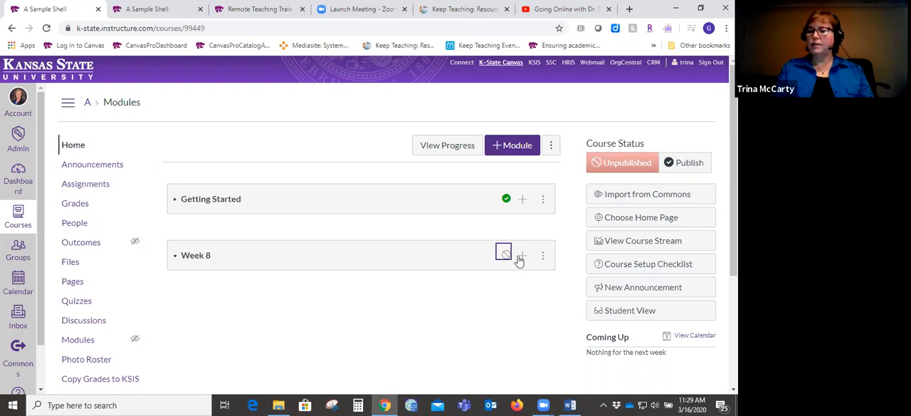
click(506, 256)
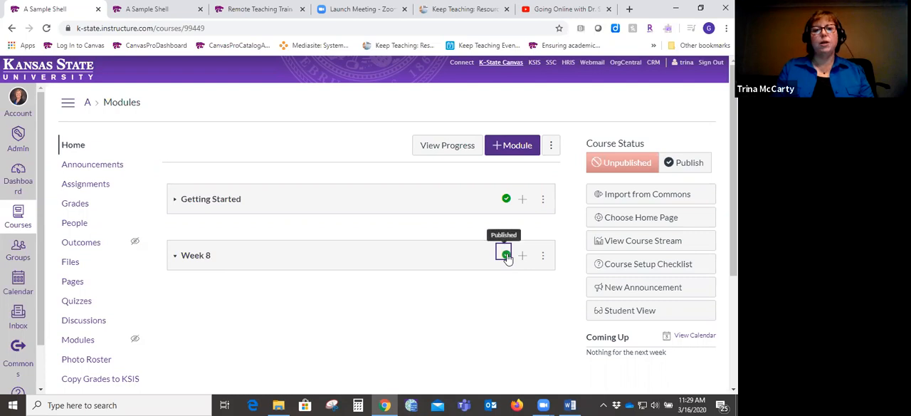
click(506, 255)
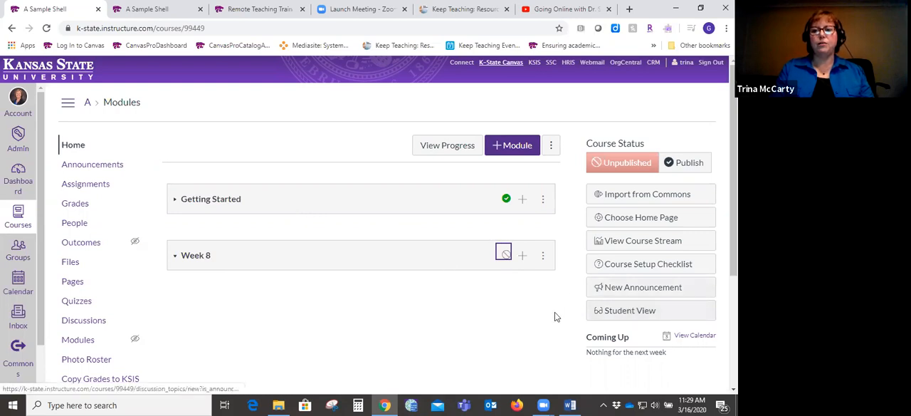
- Open the course in Student View, look over the modules students can see, and leave Student View
click(628, 311)
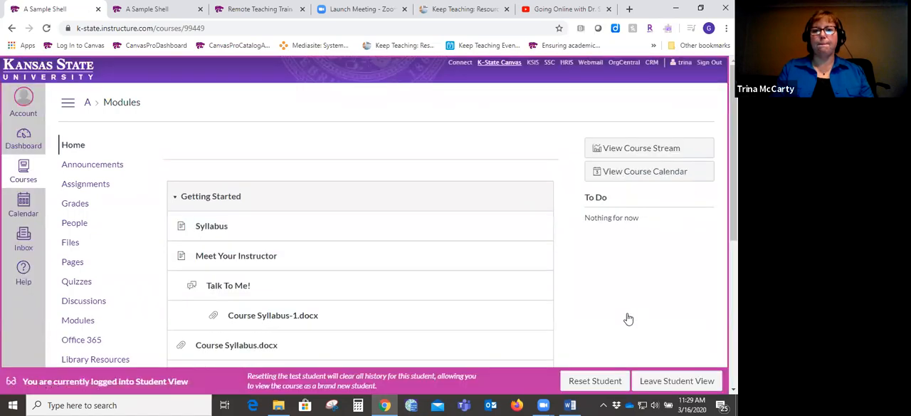
scroll(365, 214, down, 4)
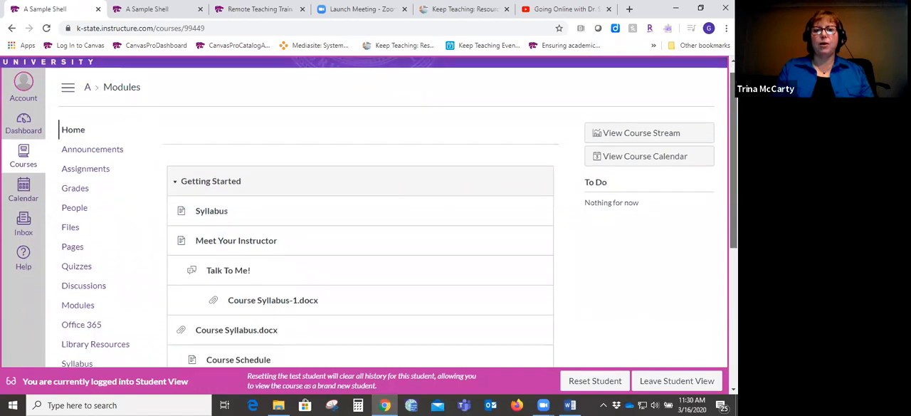
scroll(364, 213, down, 3)
scroll(364, 213, up, 5)
scroll(204, 235, down, 4)
scroll(204, 235, up, 5)
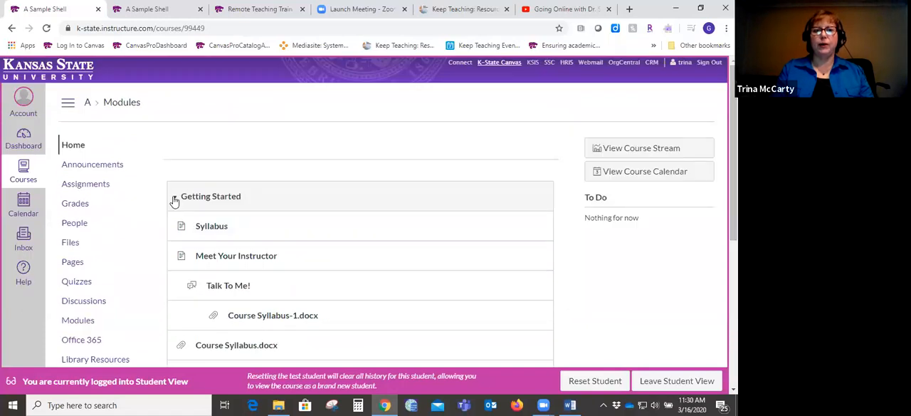
click(694, 385)
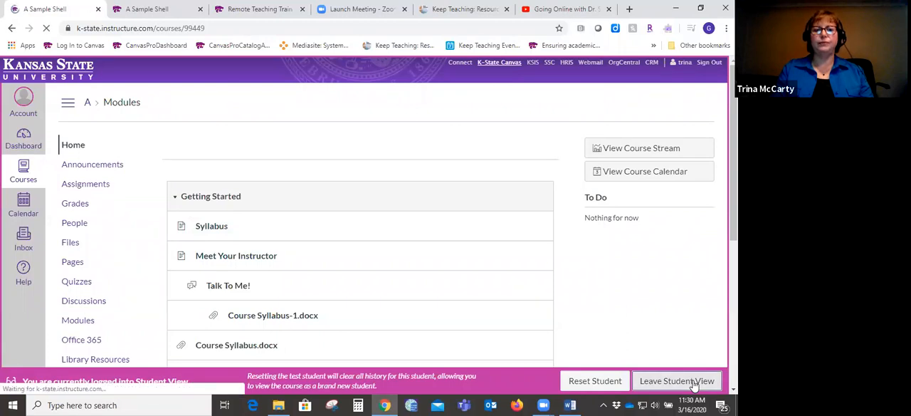
- Publish the Week 8 module and check how it appears to students in Student View
scroll(557, 273, down, 3)
click(506, 84)
click(624, 140)
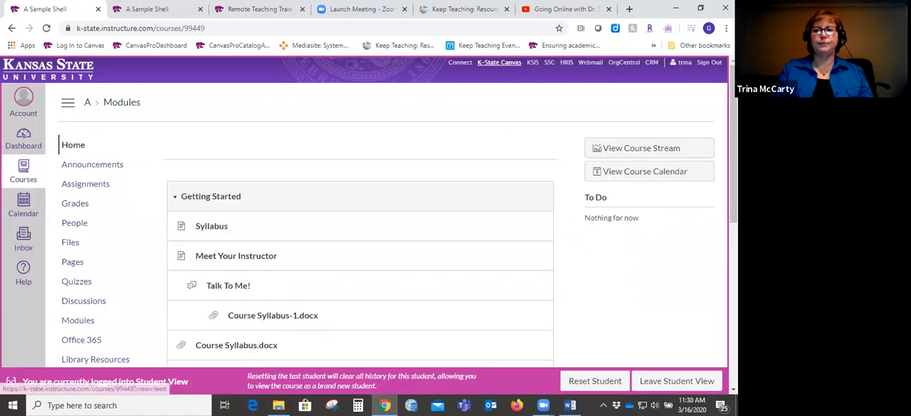
scroll(625, 139, down, 5)
scroll(359, 213, down, 2)
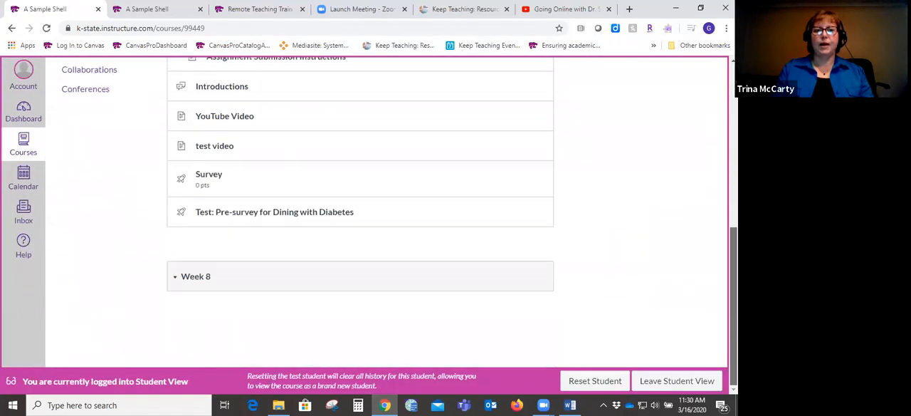
scroll(360, 213, up, 10)
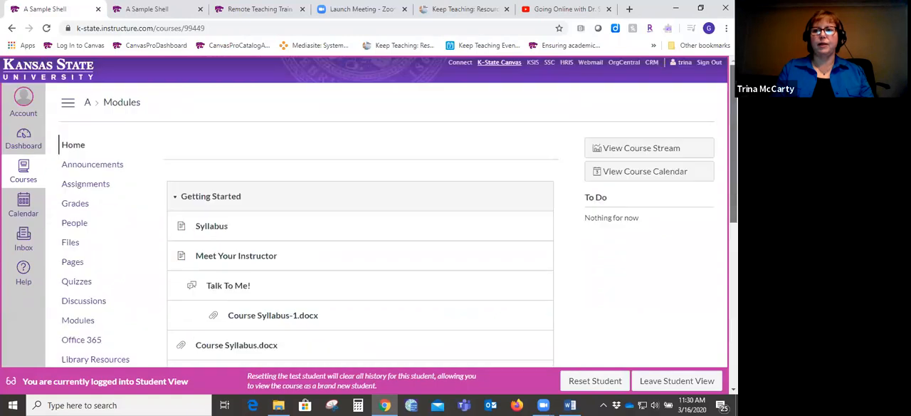
click(676, 381)
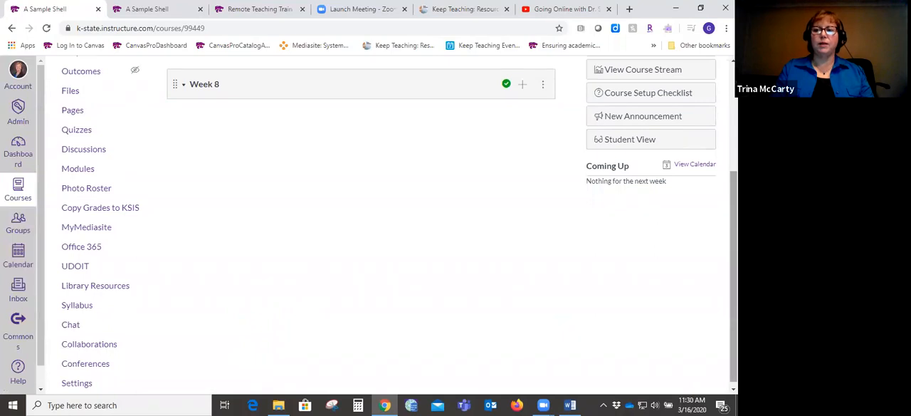
- Add a new page named "Week 8 Overview" to the Week 8 module without indentation
drag(734, 296, 734, 190)
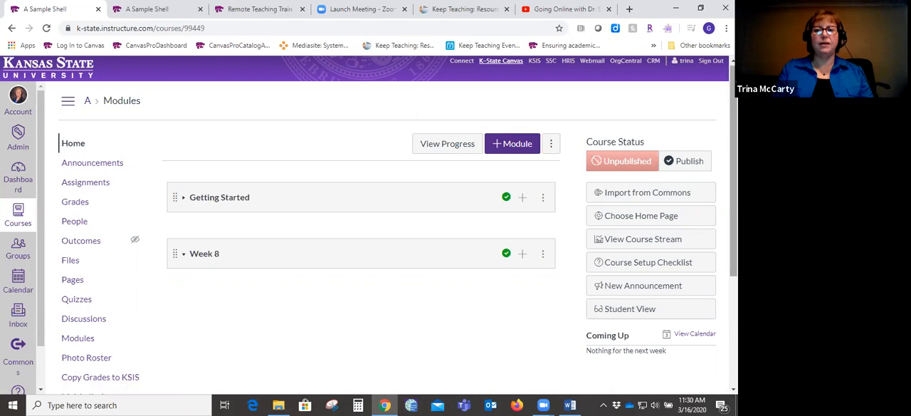
mouse_move(734, 207)
mouse_down()
mouse_move(734, 270)
mouse_move(734, 203)
mouse_up()
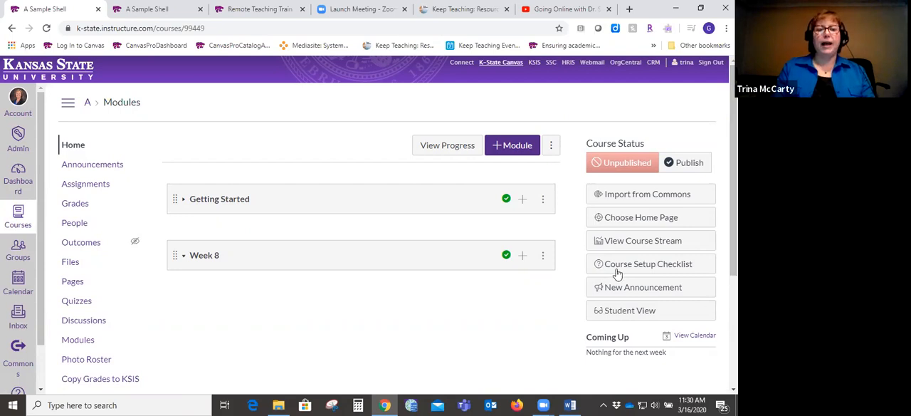
click(522, 256)
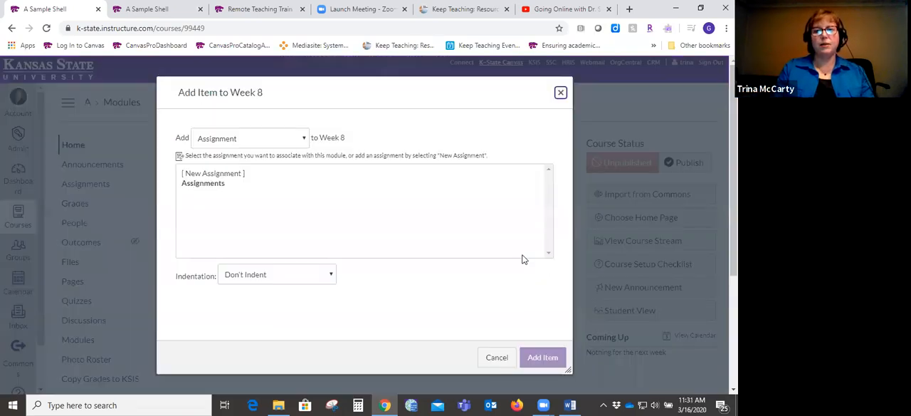
click(302, 140)
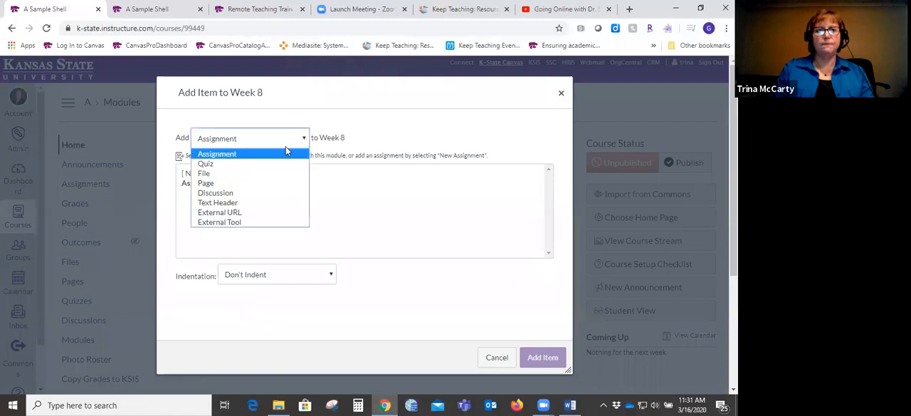
click(212, 184)
click(212, 174)
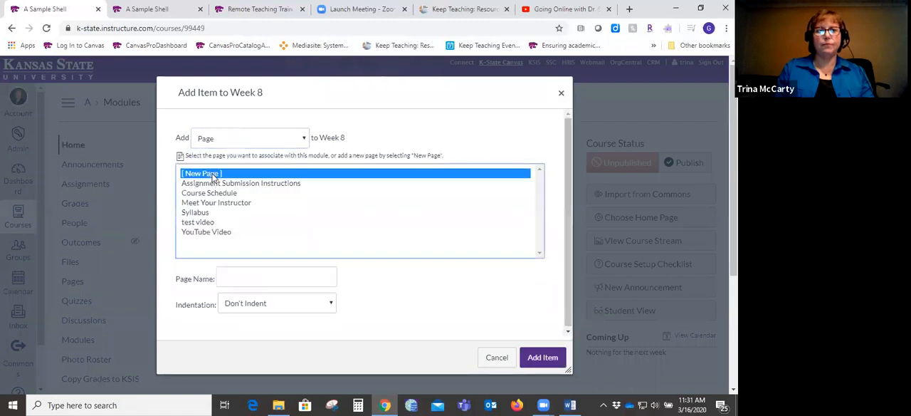
click(297, 279)
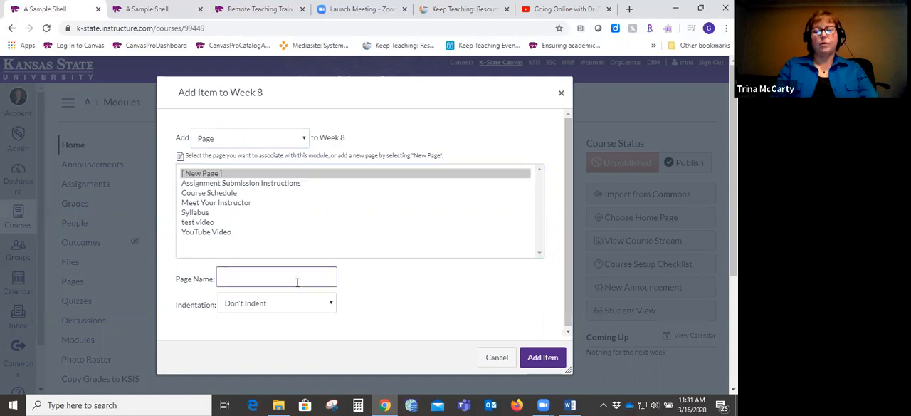
text(Wel)
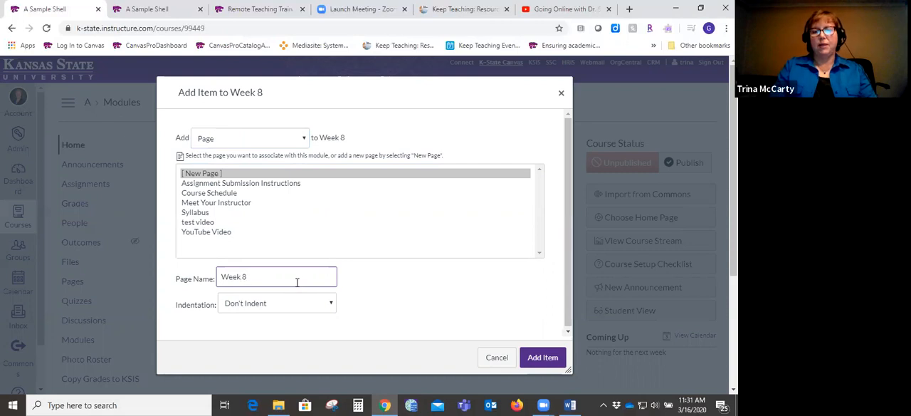
text(k 8 Overview)
click(543, 357)
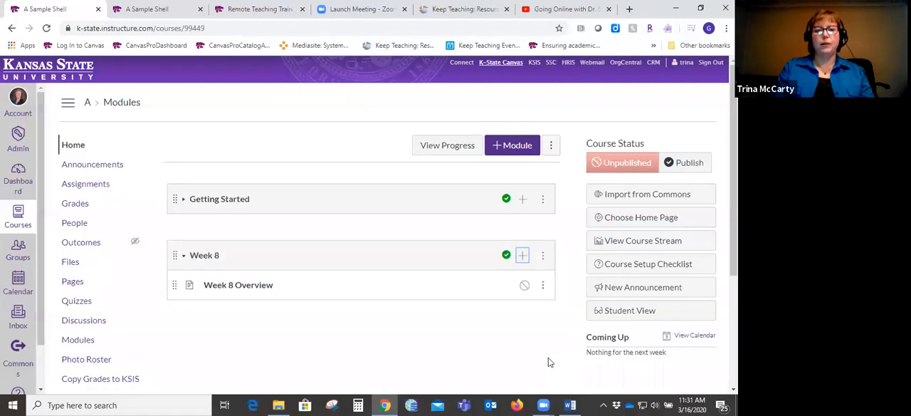
- Edit the Week 8 Overview page to contain the text "This week we will :", and save and publish it
click(253, 286)
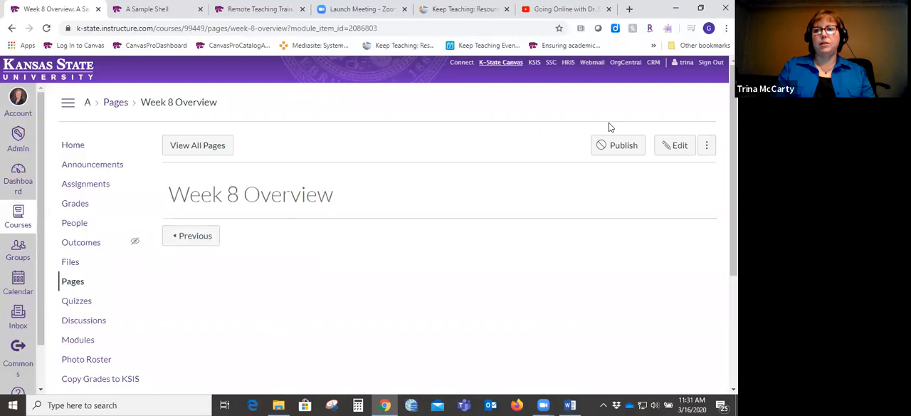
click(674, 146)
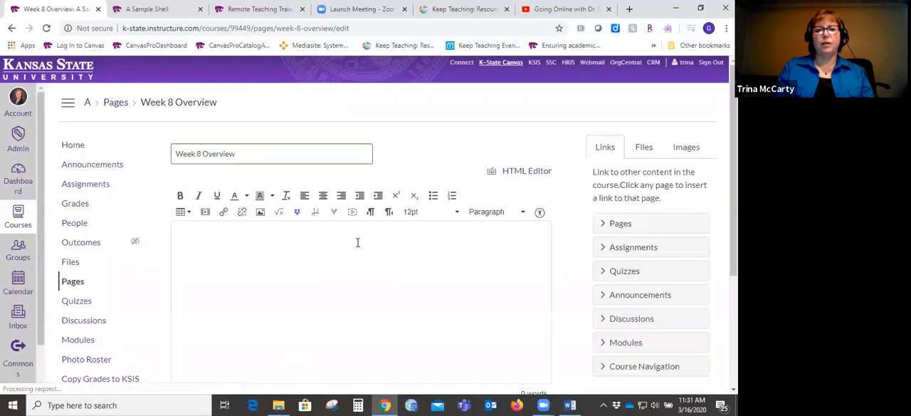
click(326, 239)
text(This week we will :)
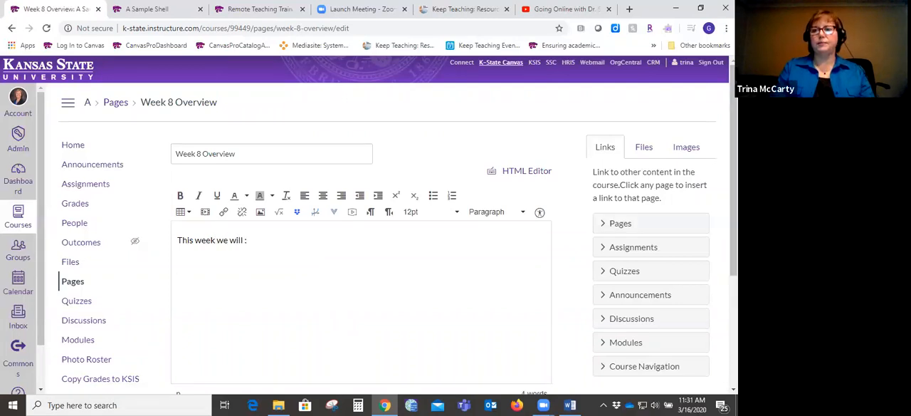
scroll(398, 214, down, 3)
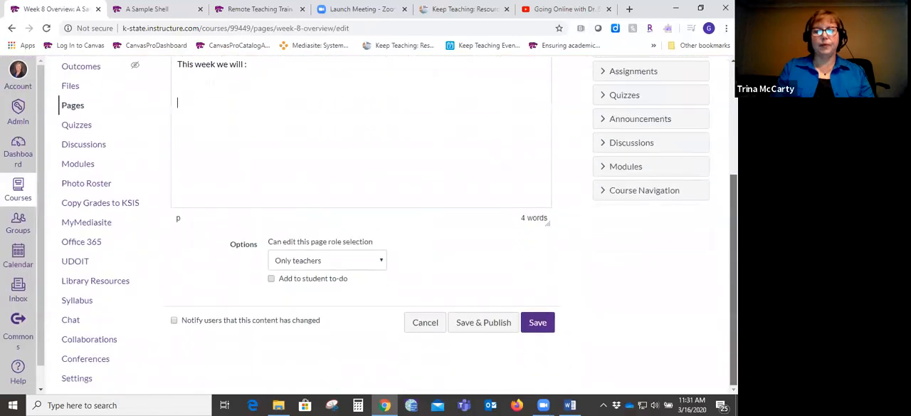
click(494, 325)
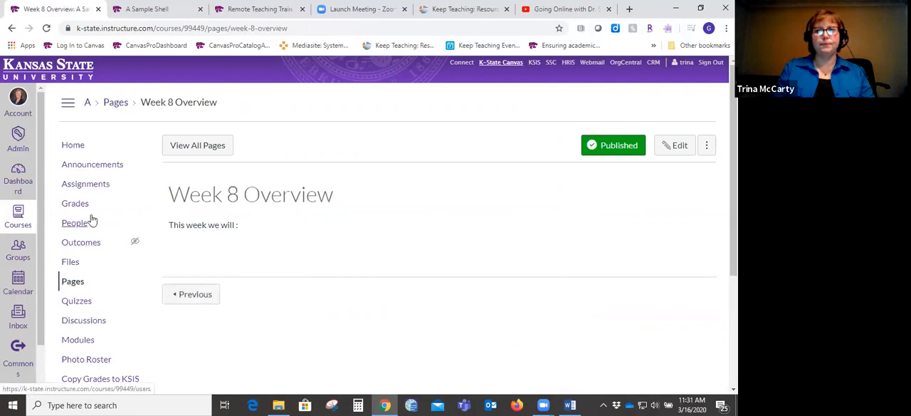
- Return to the course modules and add a new discussion topic named "Remote Courses" to the Week 8 module without indentation
click(79, 339)
scroll(399, 243, down, 3)
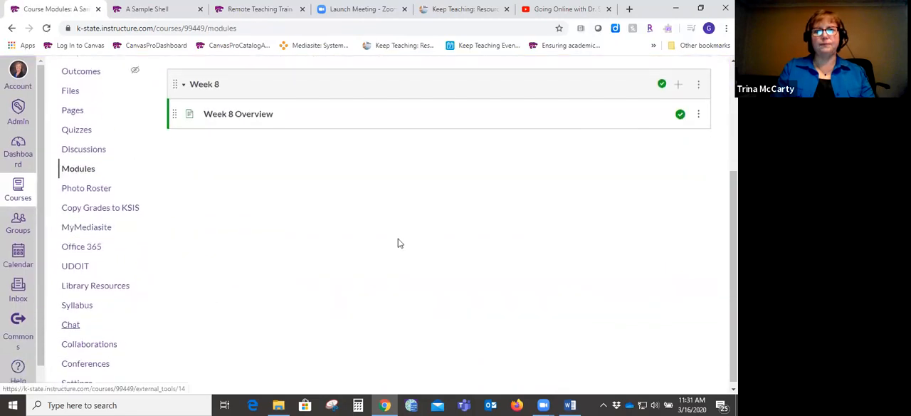
scroll(732, 206, up, 1)
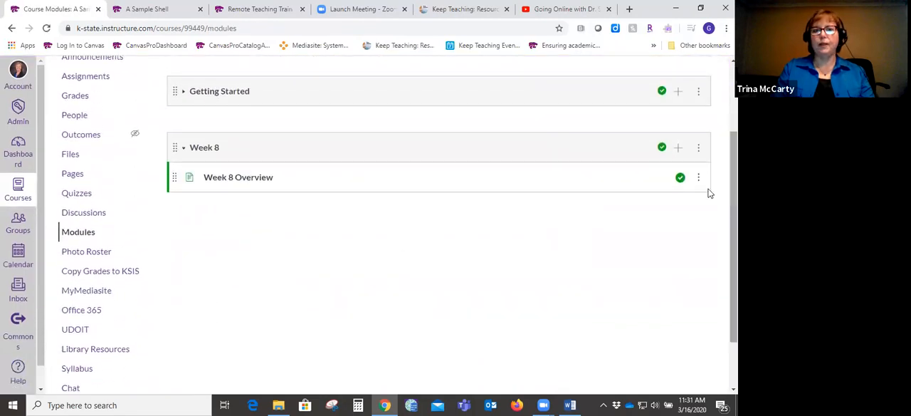
click(678, 147)
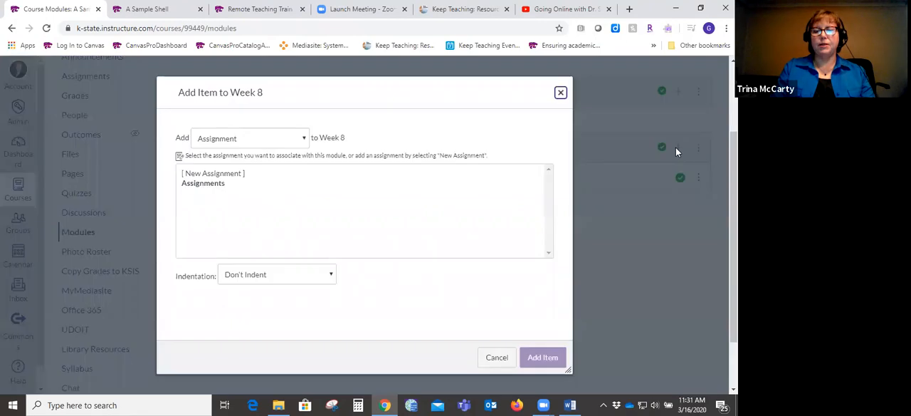
click(303, 140)
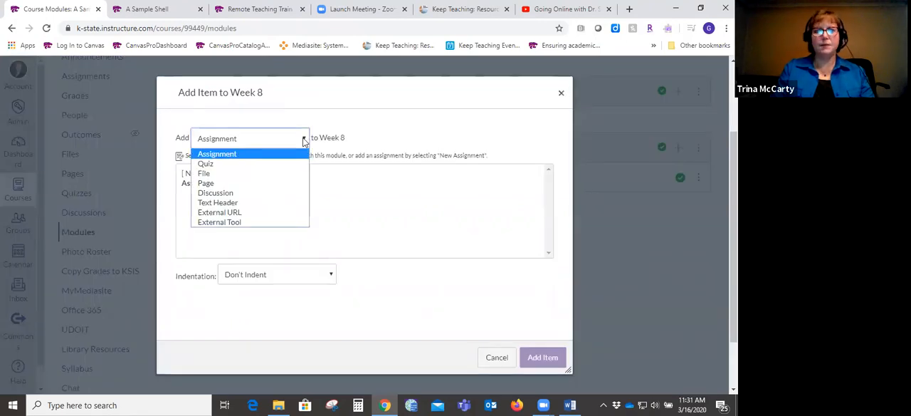
click(249, 193)
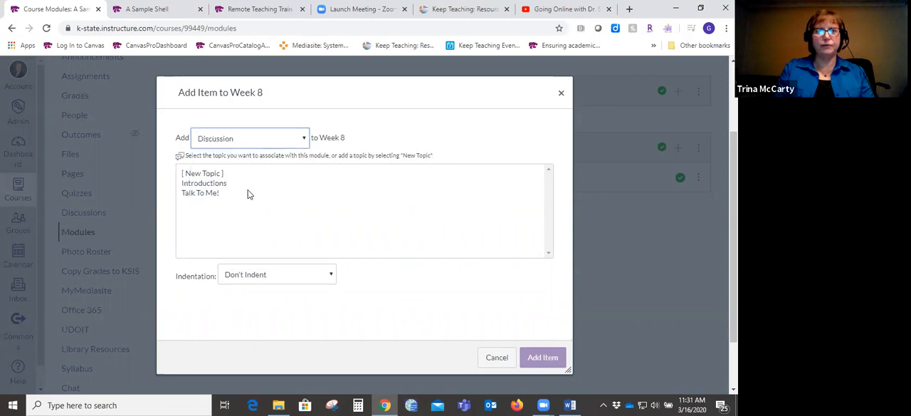
click(219, 176)
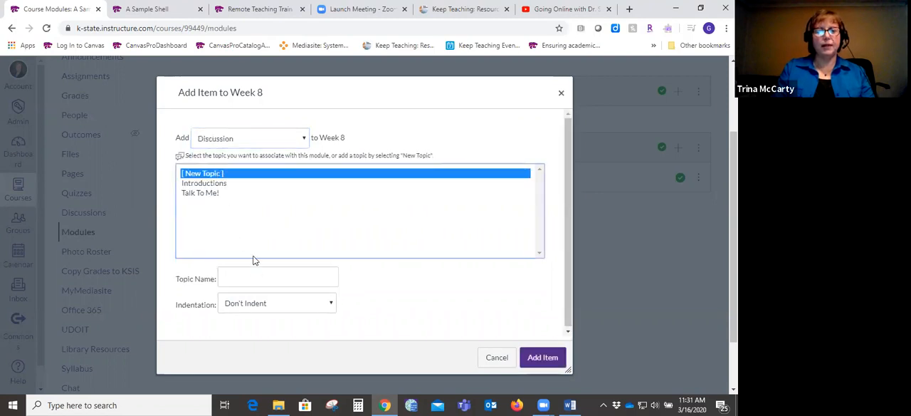
click(257, 280)
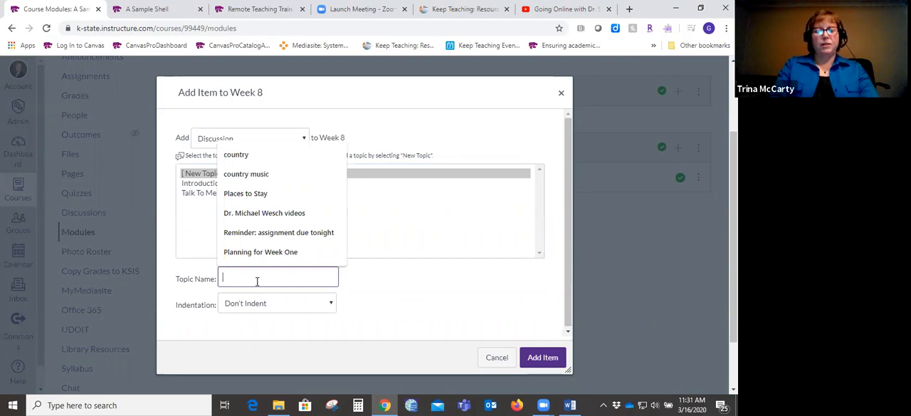
text(R)
key(BackSpace)
text(Remo)
key(BackSpace)
key(BackSpace)
key(BackSpace)
key(BackSpace)
text(Remote)
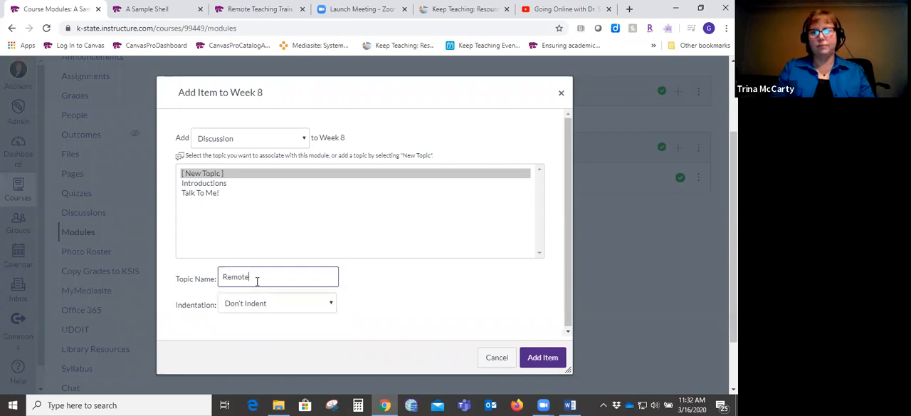
text(Courses)
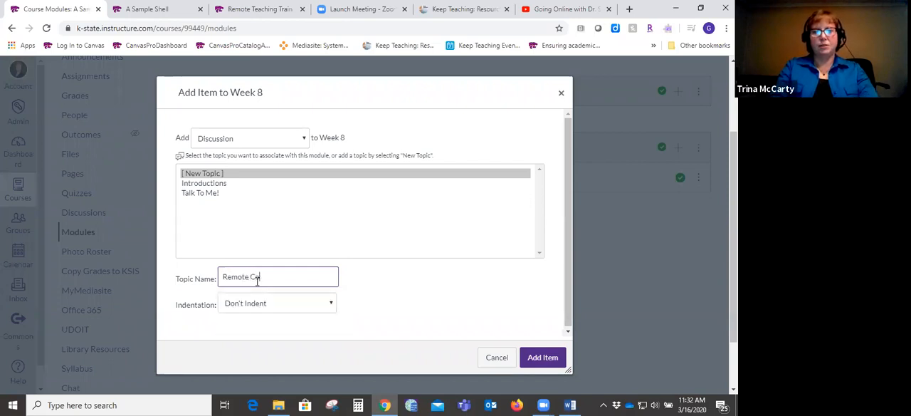
click(548, 366)
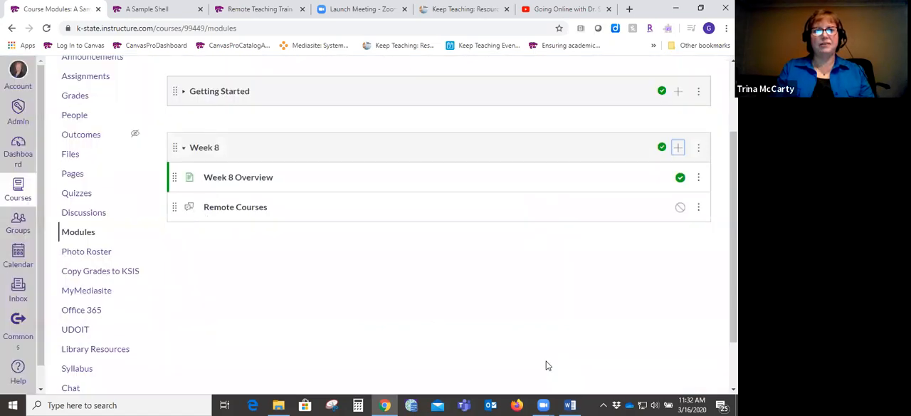
- Edit the Remote Courses discussion to contain the prompt "What are your concerns about courses being offered remotely?"
click(243, 208)
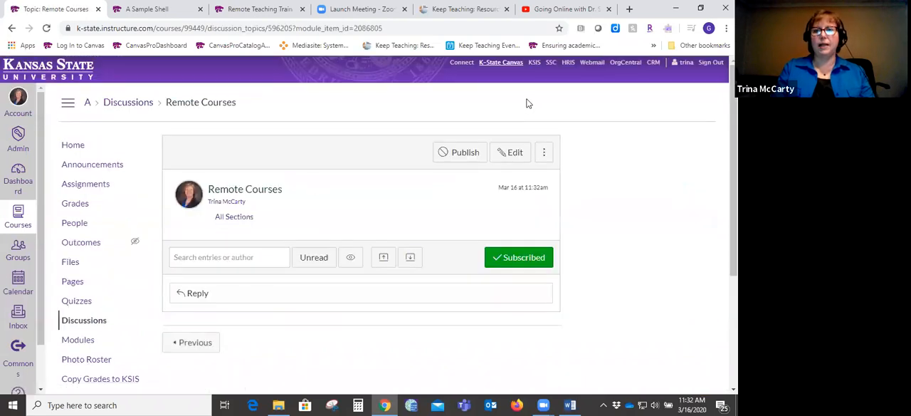
click(507, 153)
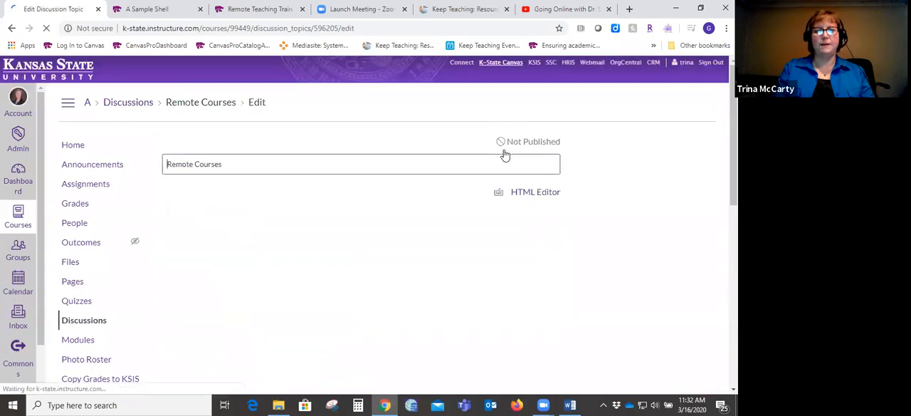
scroll(476, 171, down, 1)
click(470, 172)
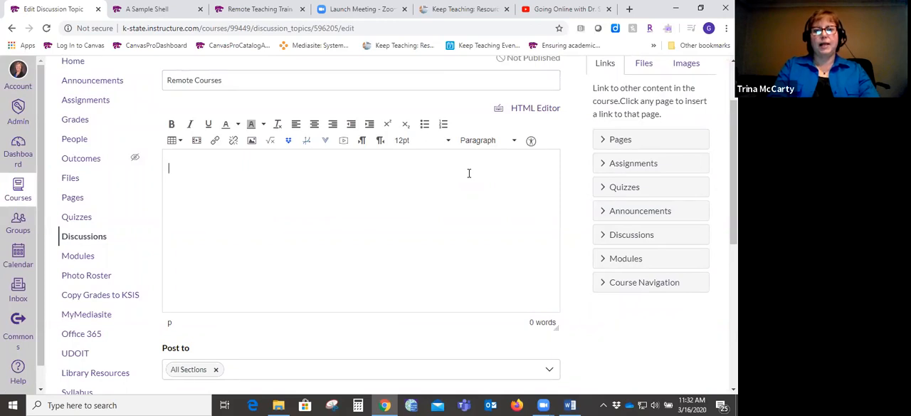
text(What are you r)
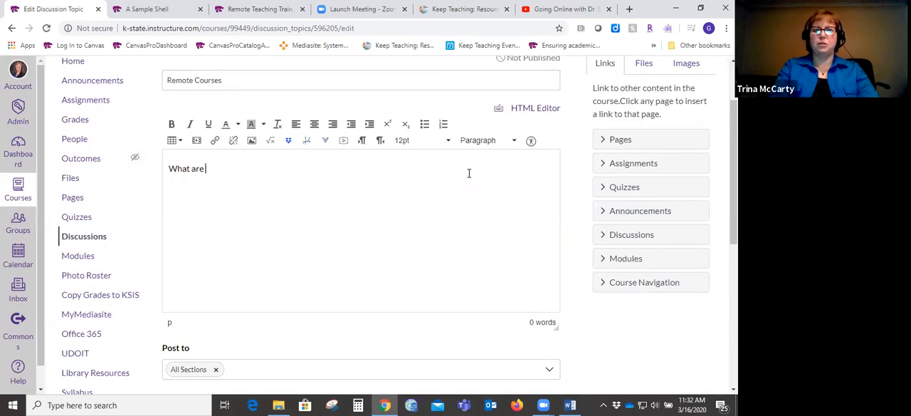
key(BackSpace)
key(BackSpace)
text(r concer)
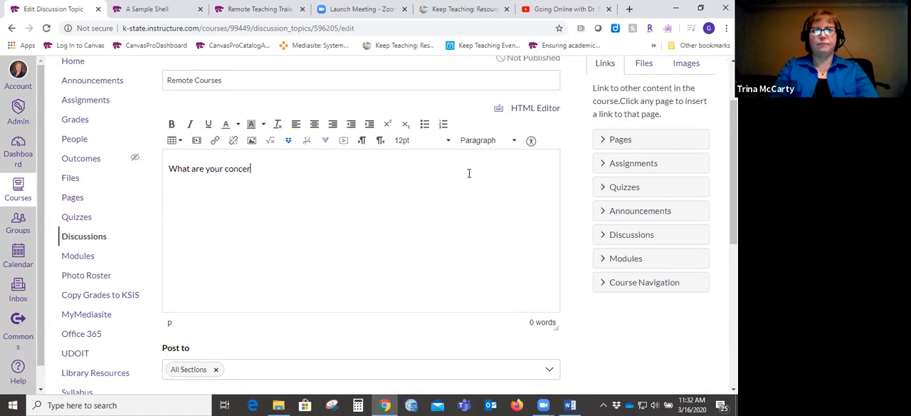
text(ns about th)
key(BackSpace)
key(BackSpace)
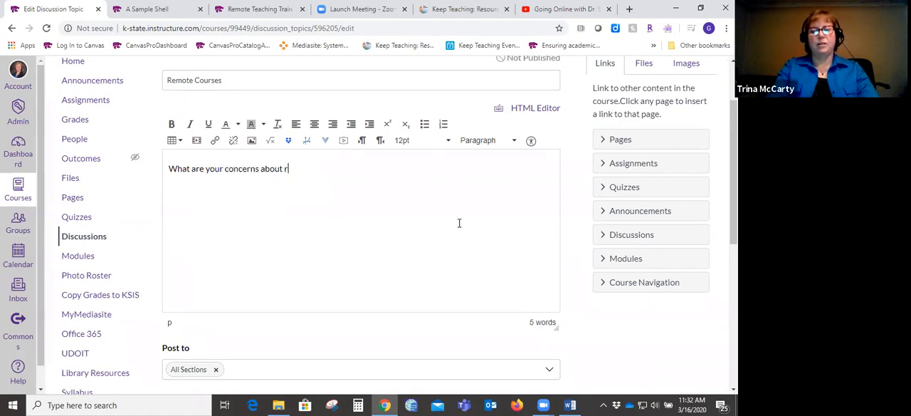
text(courses bein)
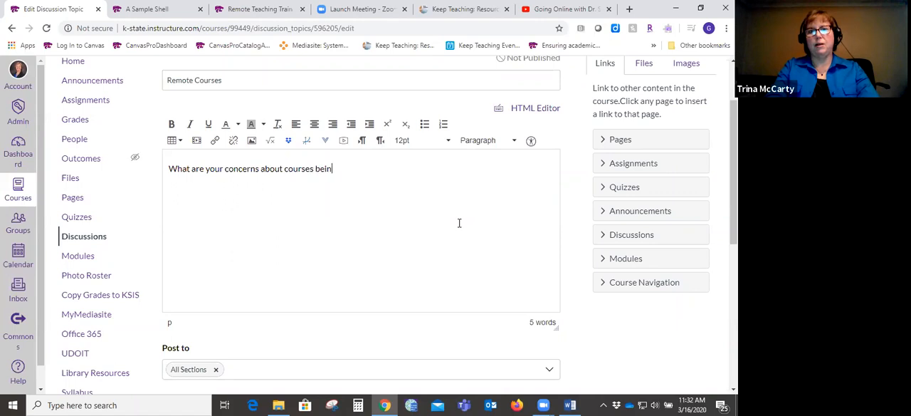
text(g offered re)
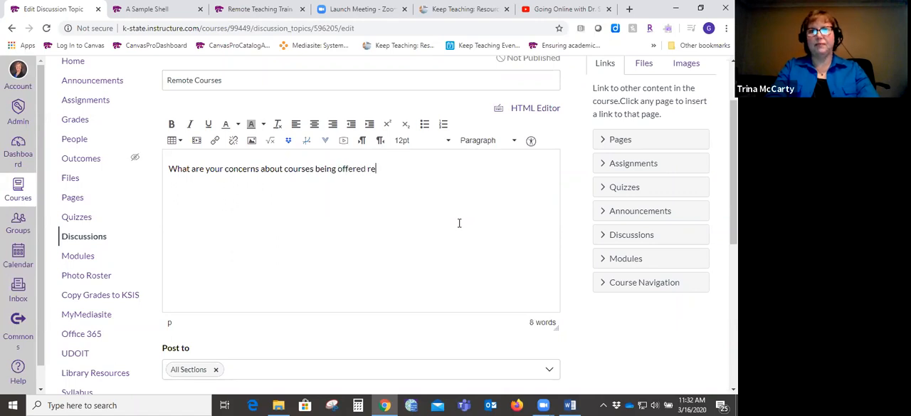
text(motely?)
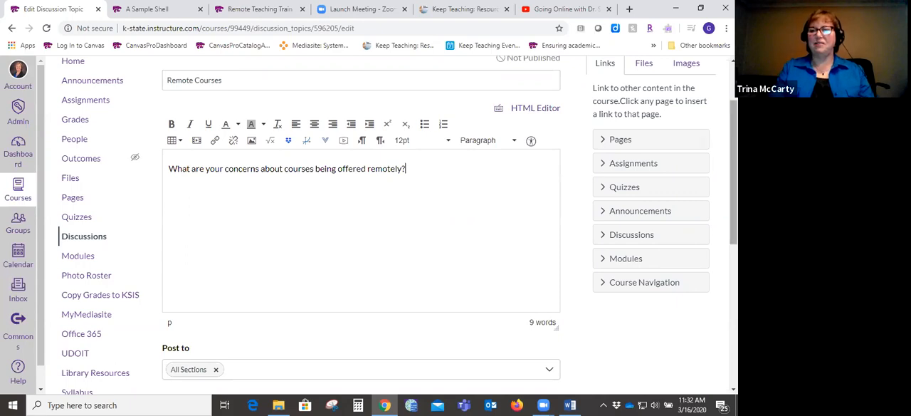
- Allow threaded replies for the discussion, and enable the Graded option to view its settings before disabling it again
scroll(733, 171, down, 3)
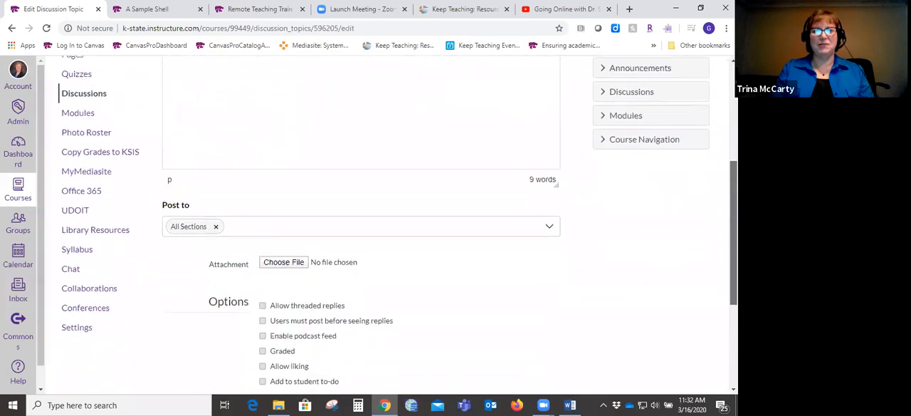
mouse_move(734, 252)
mouse_down()
mouse_move(733, 276)
mouse_move(733, 158)
mouse_move(734, 238)
mouse_up()
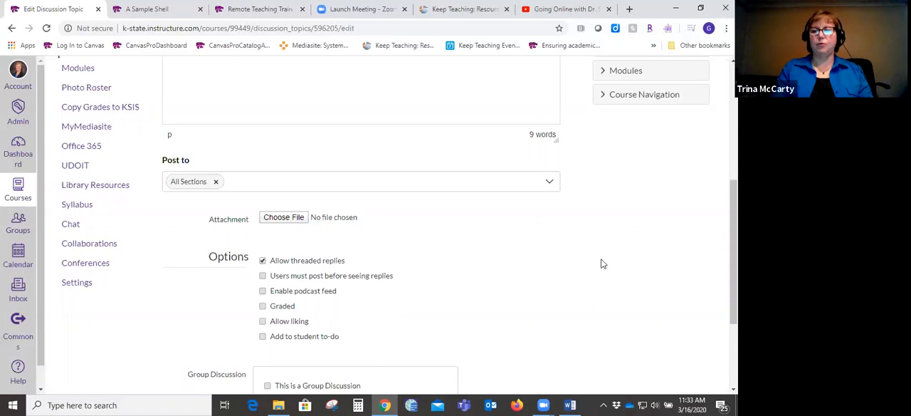
scroll(484, 287, down, 1)
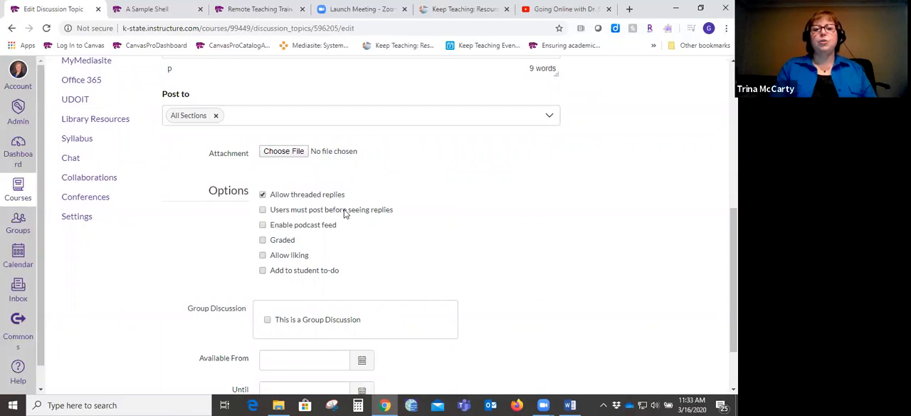
click(263, 241)
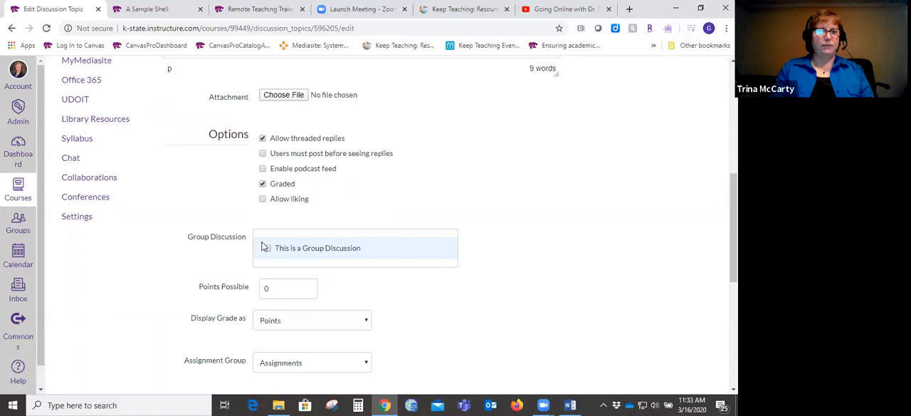
click(263, 185)
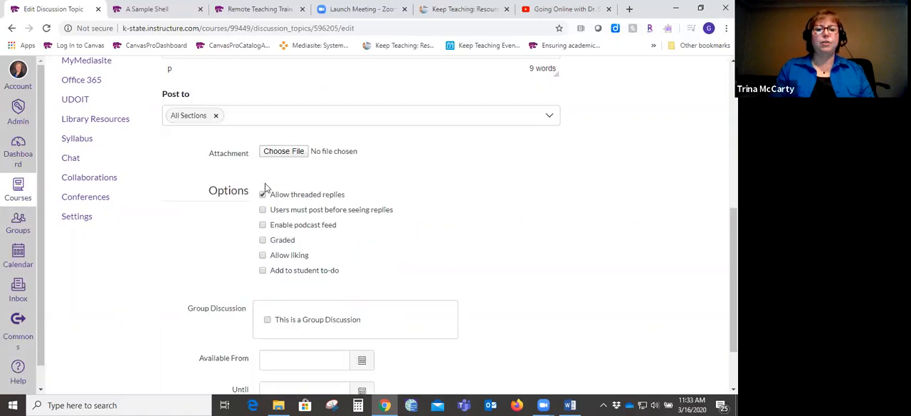
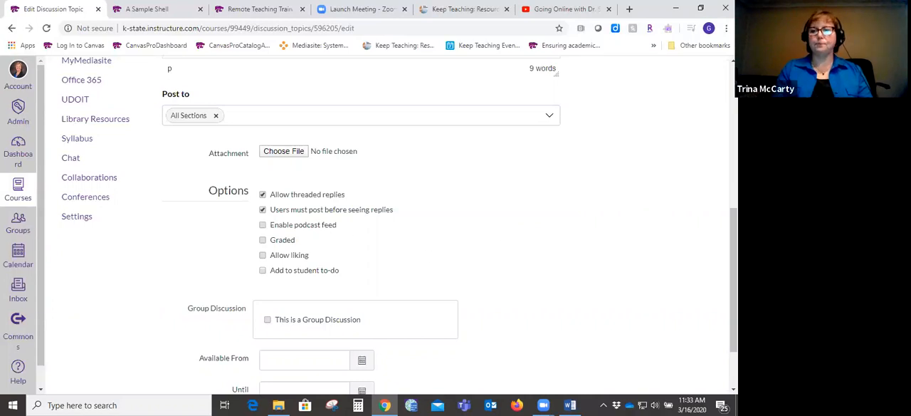
- Make the discussion graded, set the points possible to 5, and keep the grade displayed as Points
drag(734, 243, 734, 276)
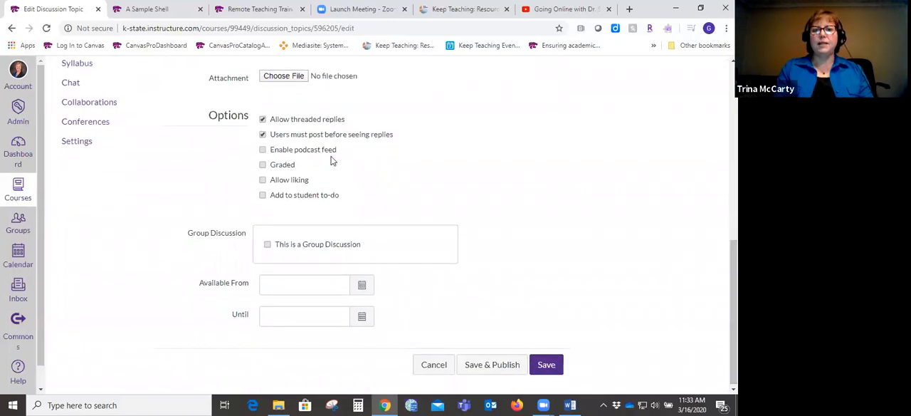
click(263, 166)
scroll(263, 171, down, 1)
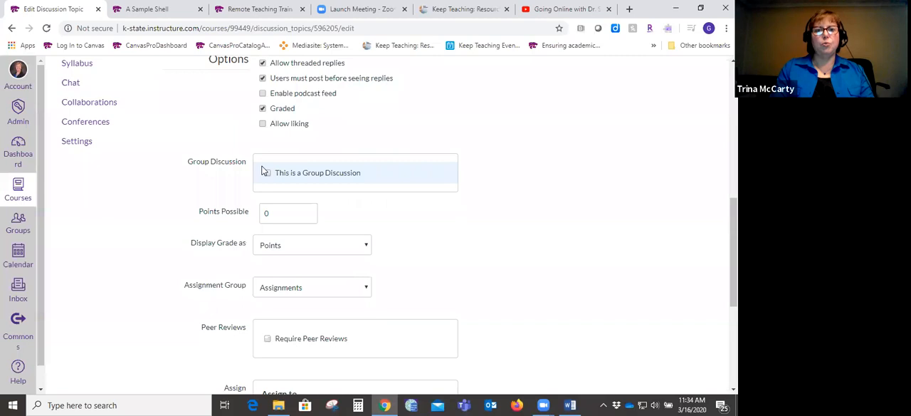
scroll(388, 224, up, 4)
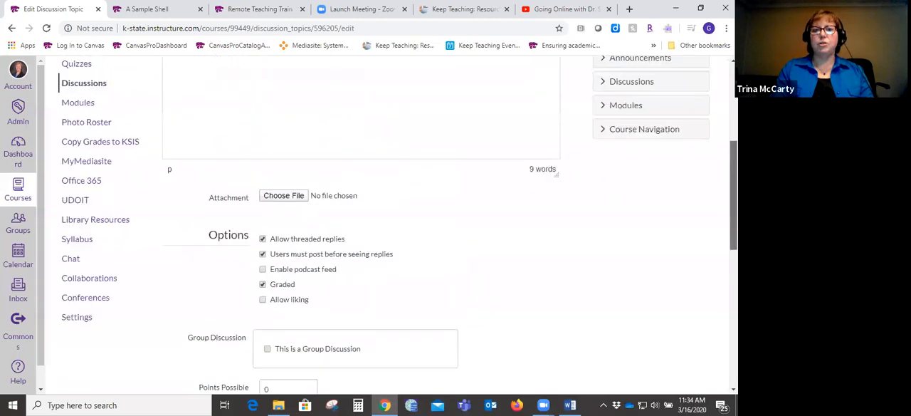
scroll(388, 225, down, 5)
scroll(388, 224, up, 3)
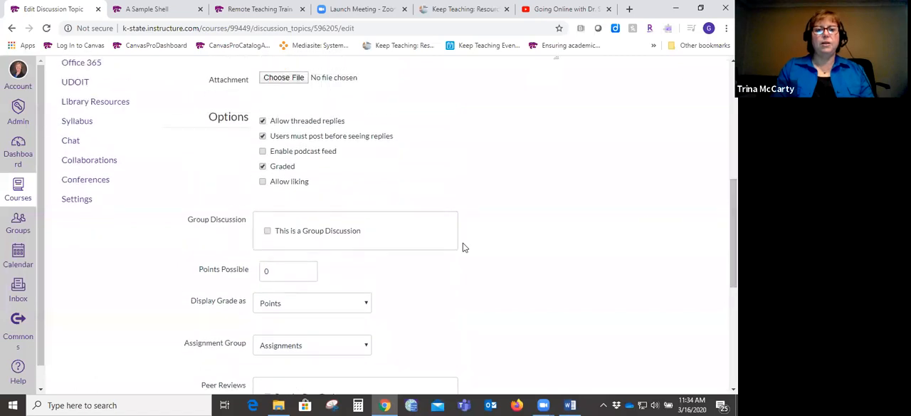
click(278, 269)
double_click(265, 268)
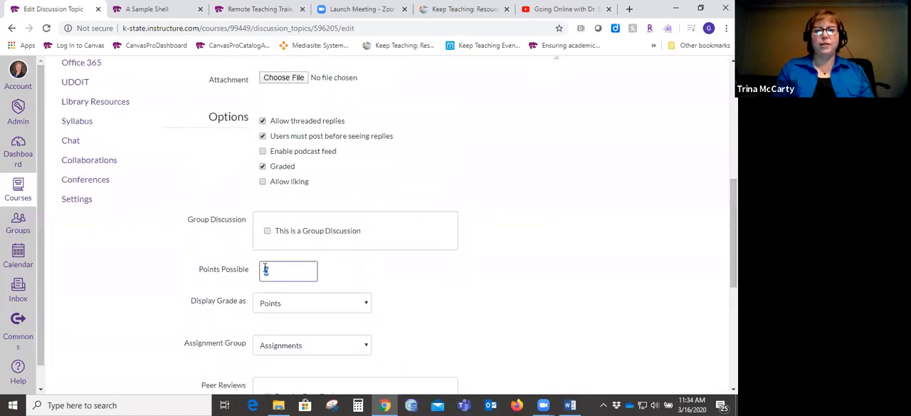
text(5)
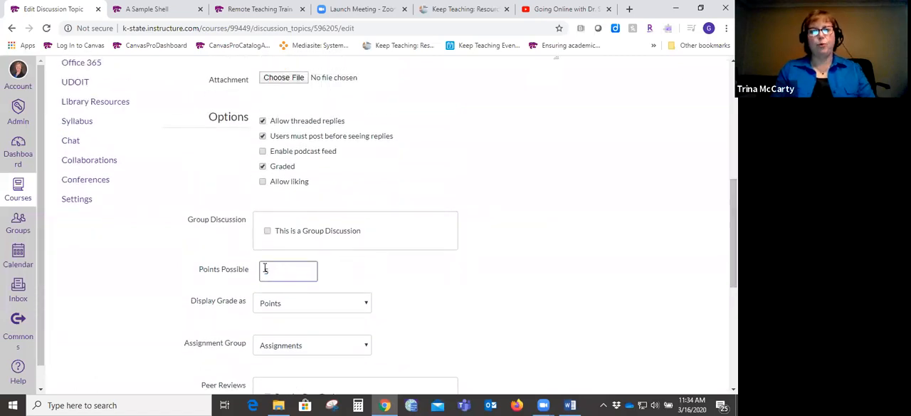
scroll(312, 262, down, 1)
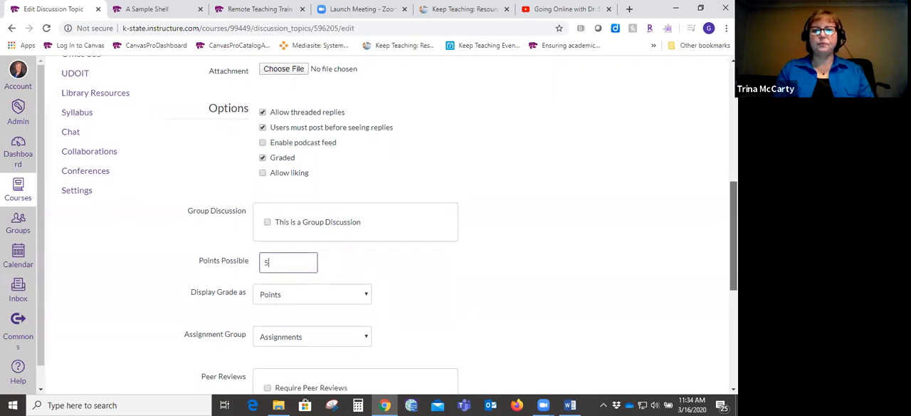
click(366, 220)
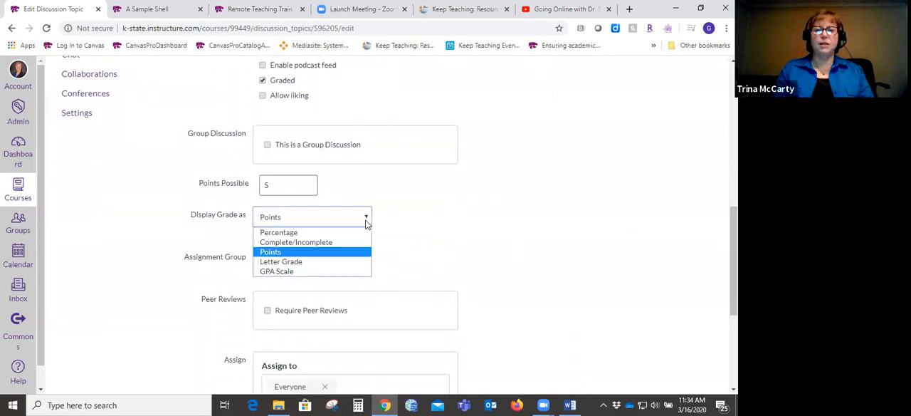
click(403, 227)
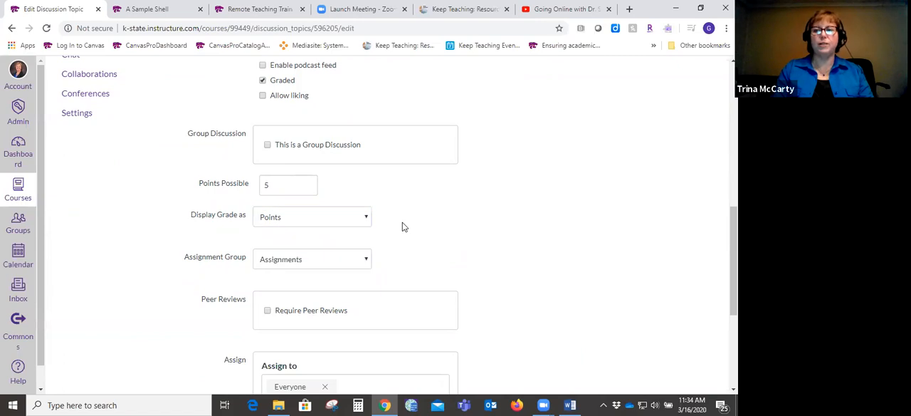
- Set the discussion's due date to March 21 at 11:59 pm and its Available from date to March 16
drag(734, 258, 734, 327)
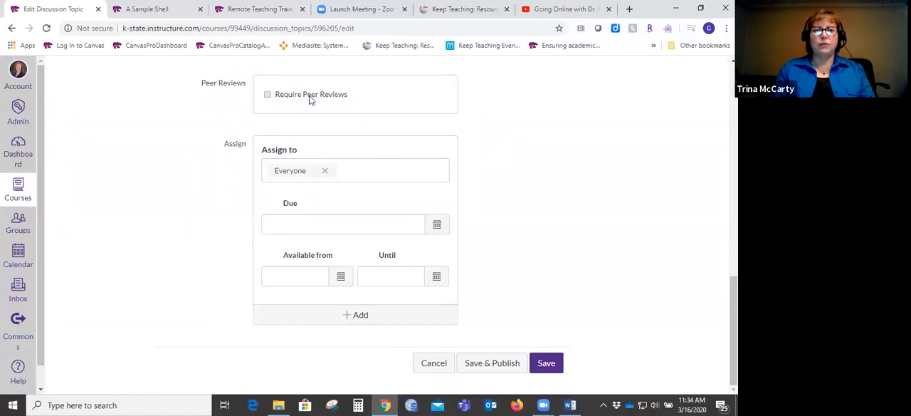
click(318, 227)
click(437, 225)
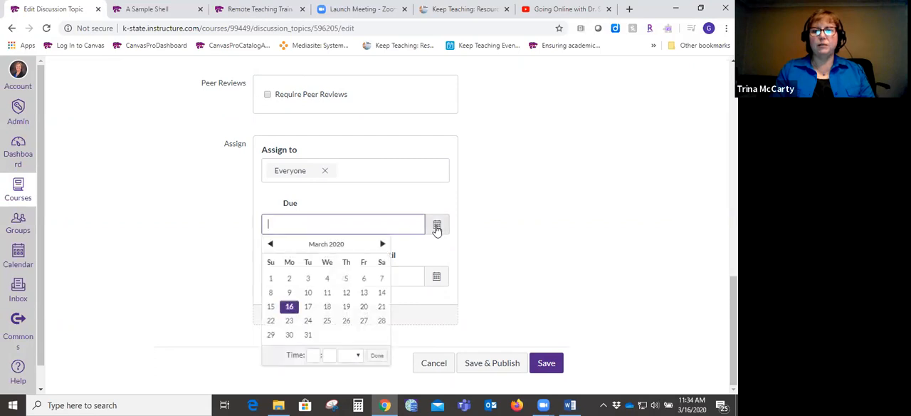
click(382, 308)
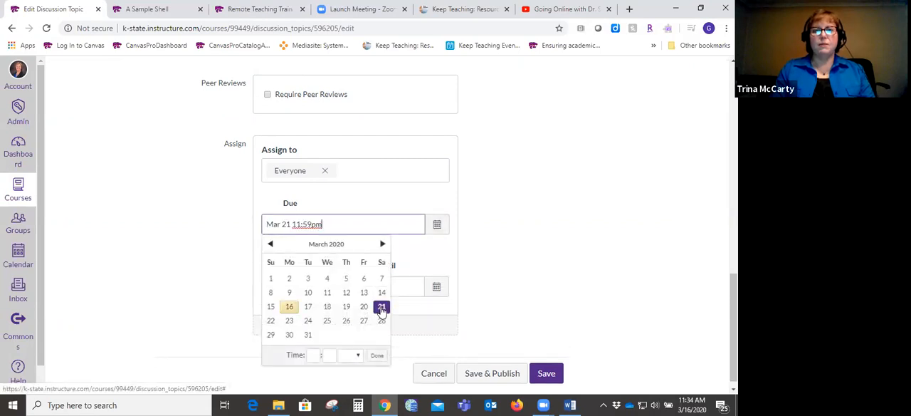
click(518, 283)
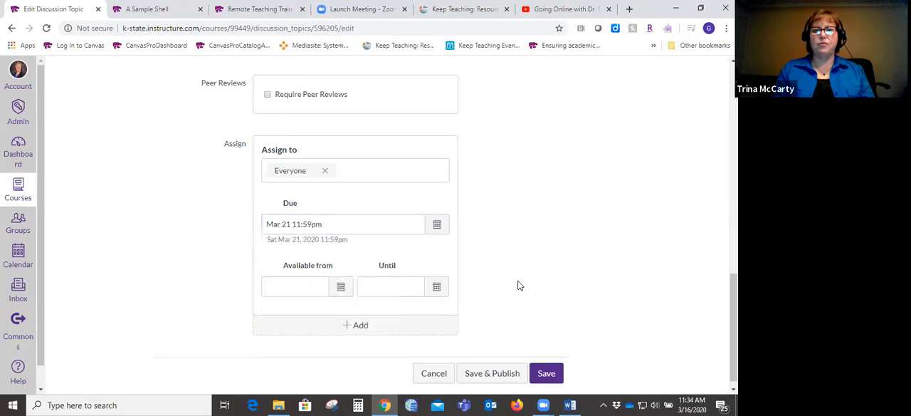
click(306, 286)
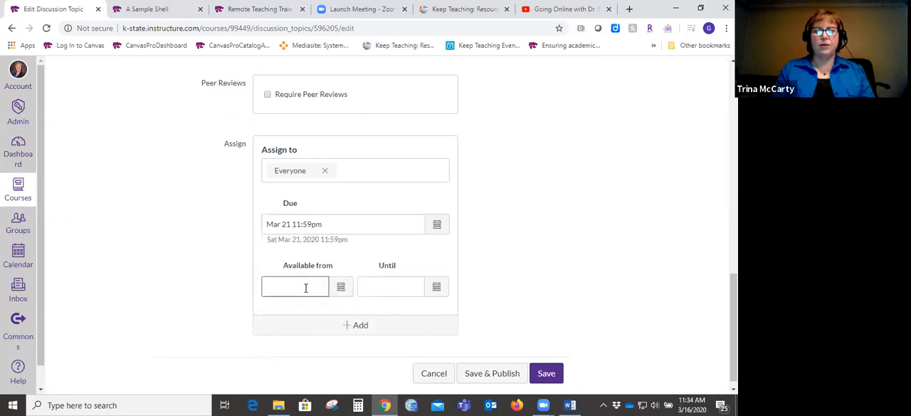
click(341, 287)
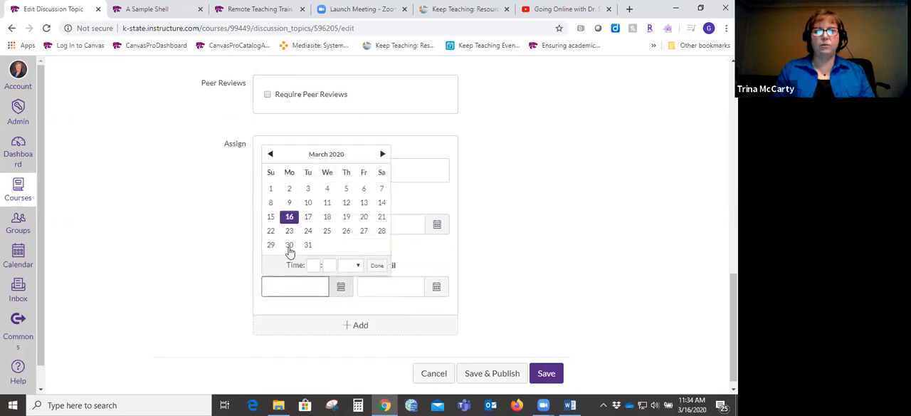
click(289, 220)
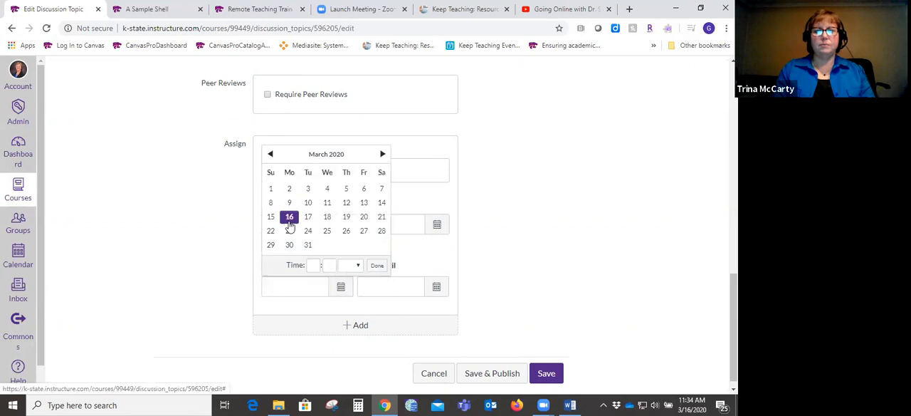
- Set the discussion's Until date to March 21 at 11:59 pm
click(406, 286)
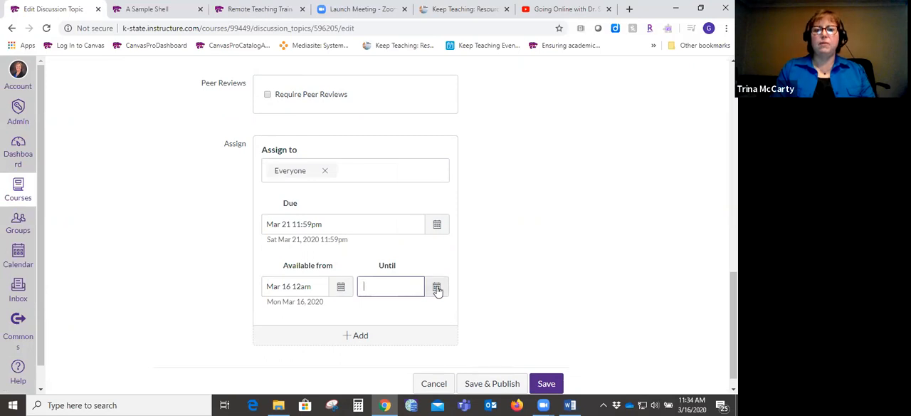
click(437, 288)
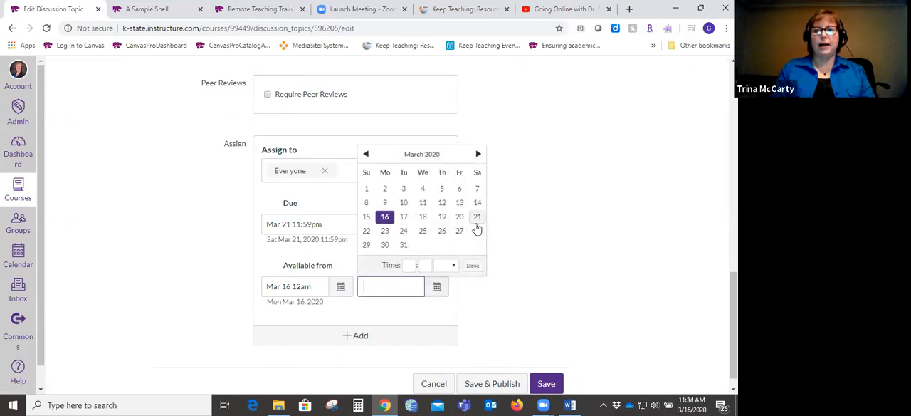
click(477, 217)
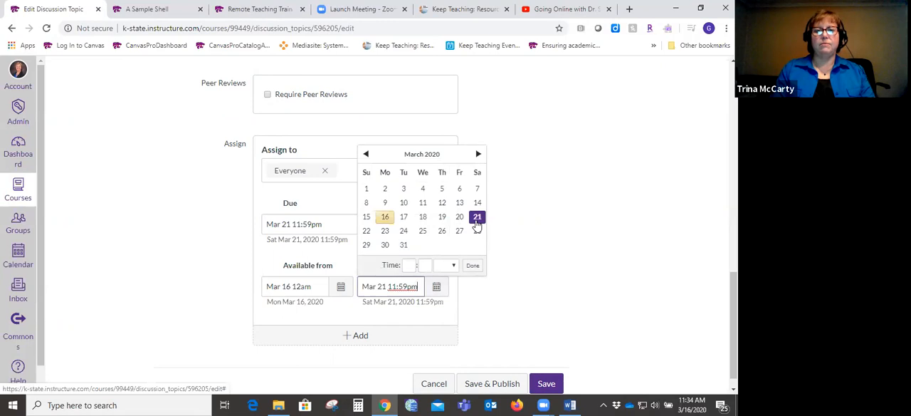
click(540, 294)
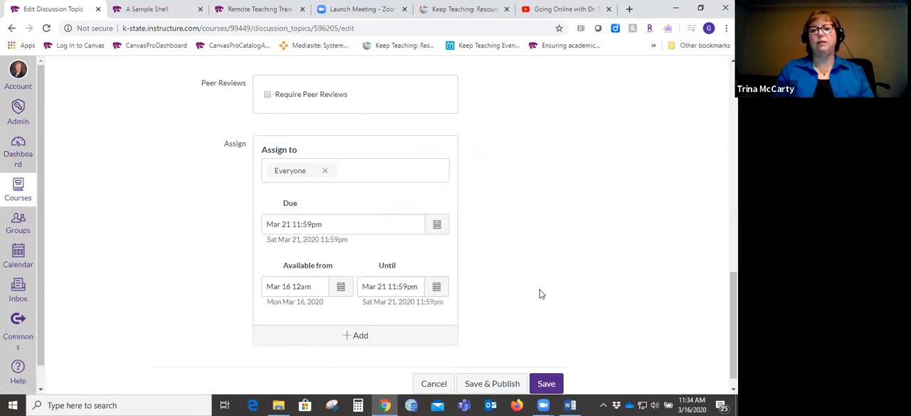
- Set the discussion's Until date to March 28 at 11:59 pm, and save and publish the discussion
click(436, 286)
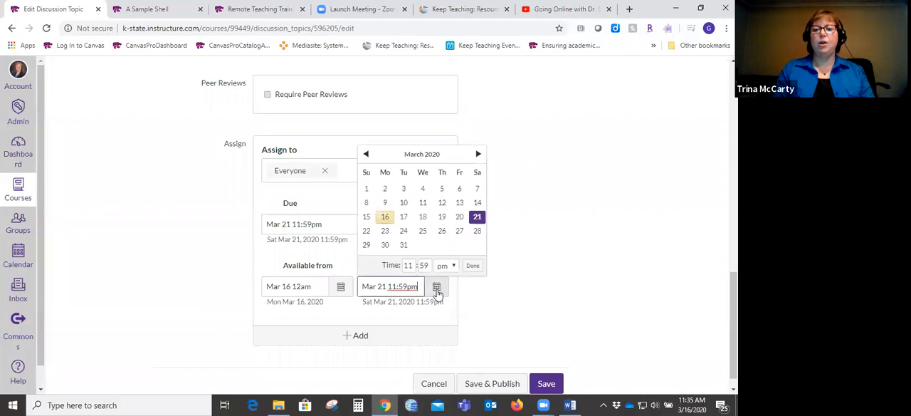
click(477, 230)
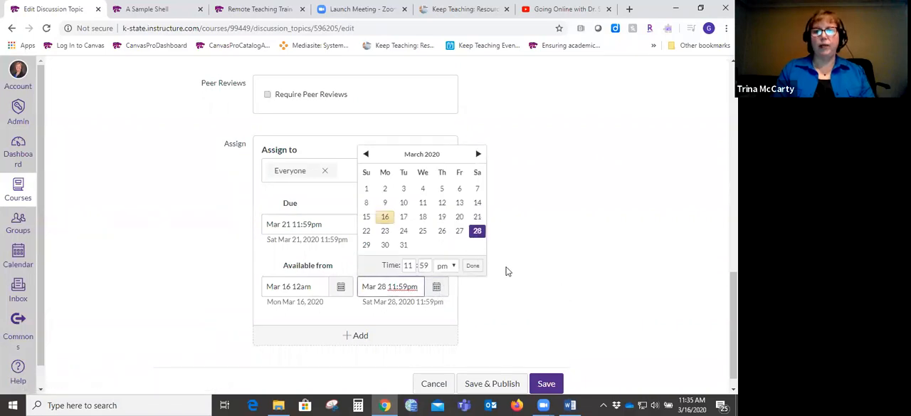
click(473, 265)
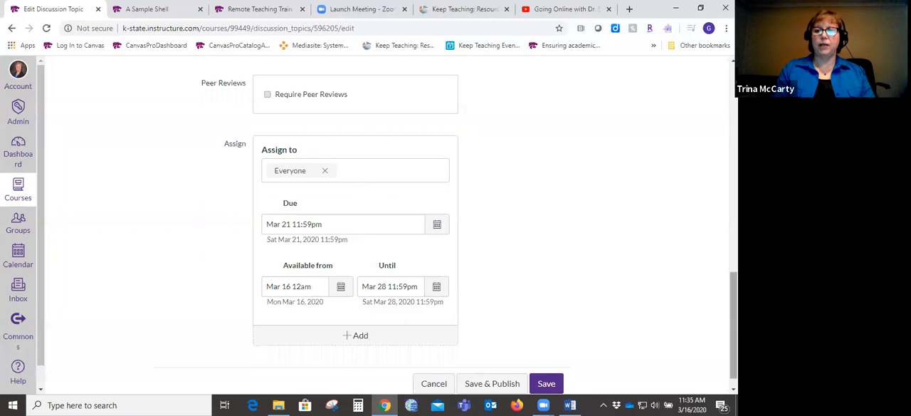
scroll(469, 230, down, 1)
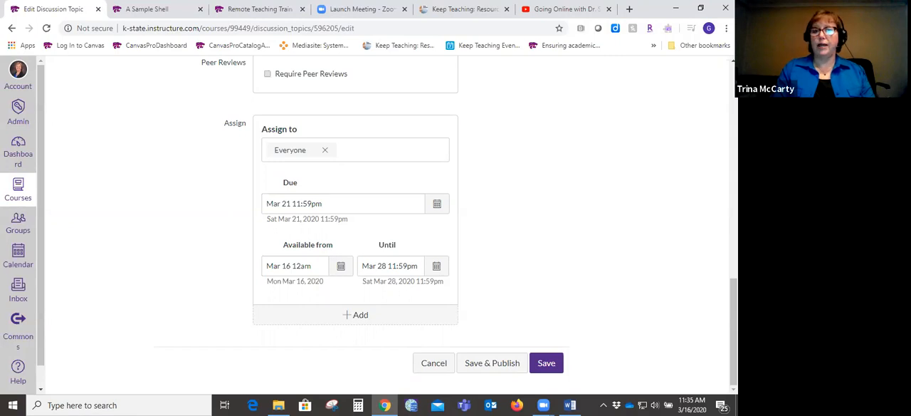
click(543, 354)
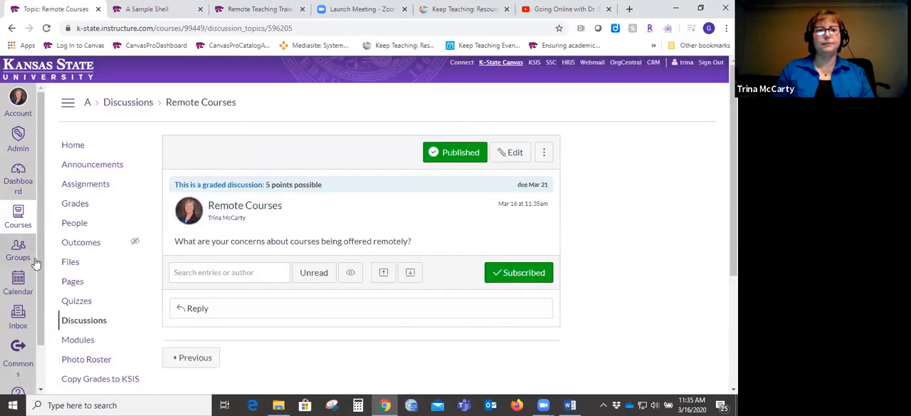
- Return to the course modules and add a new assignment named "Paper One" to the Week 8 module without indentation
click(80, 344)
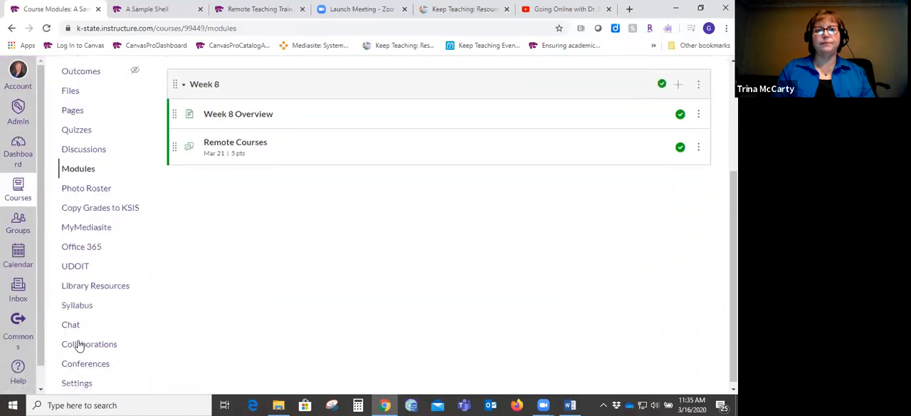
drag(734, 213, 734, 190)
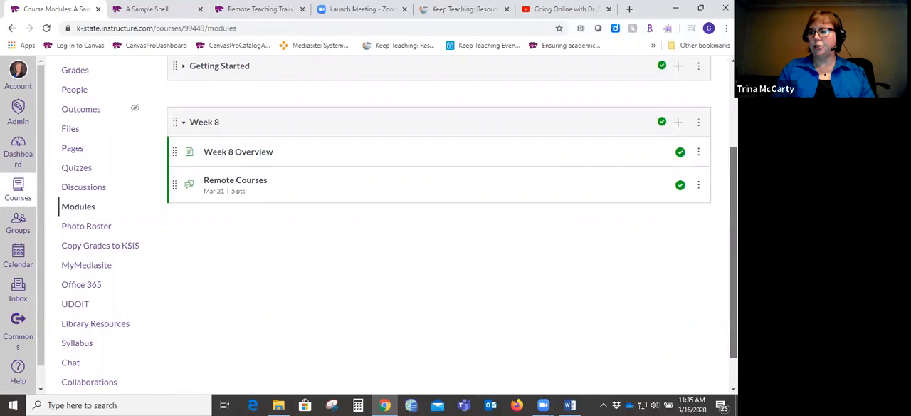
drag(734, 190, 734, 191)
click(678, 123)
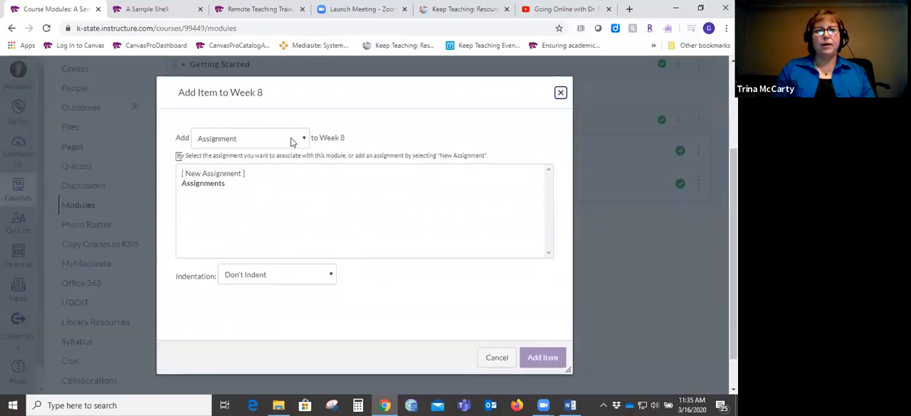
click(229, 175)
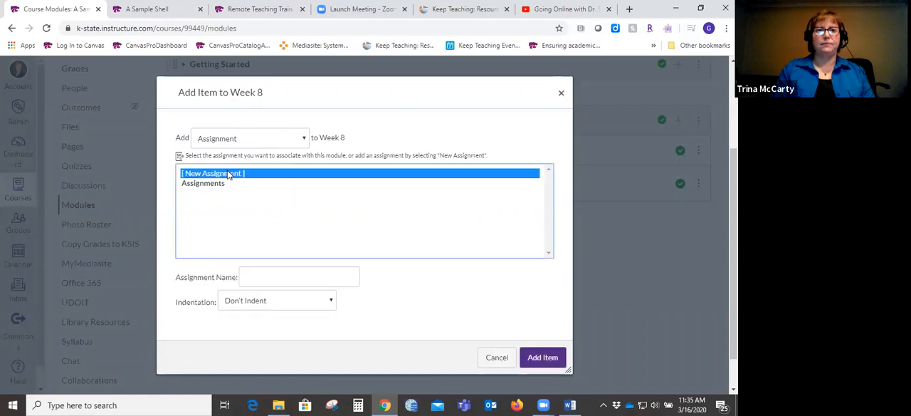
click(274, 276)
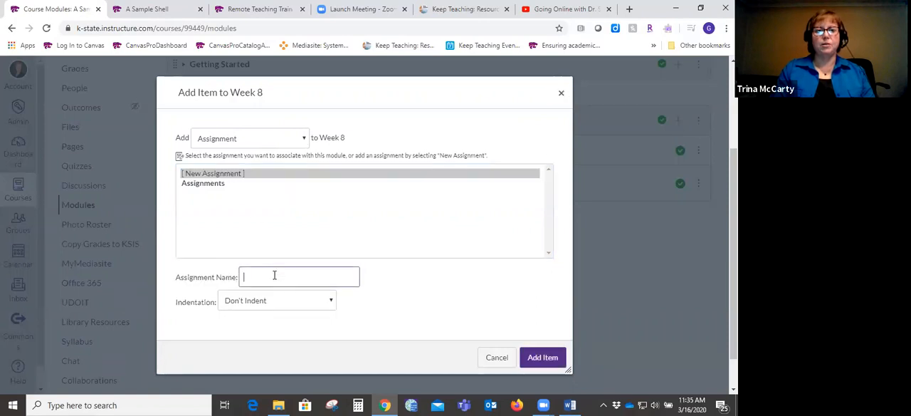
text(Paper)
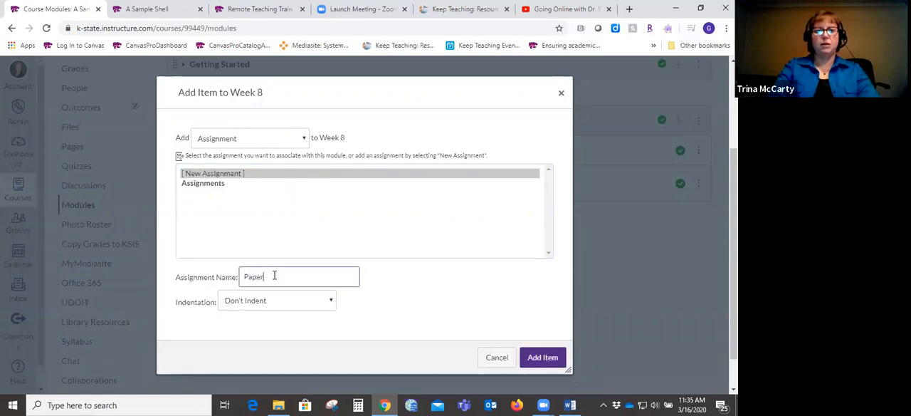
text( One)
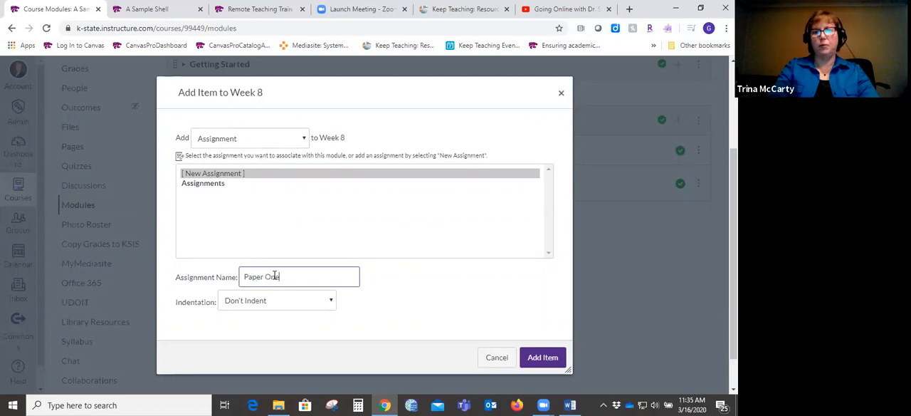
click(543, 358)
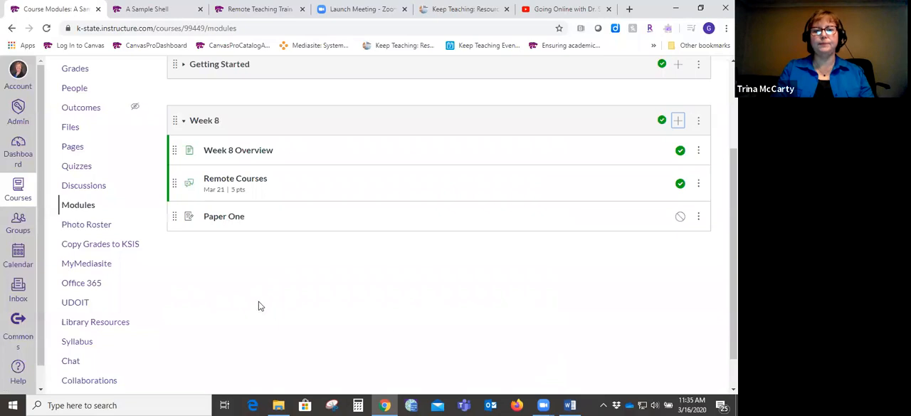
- Edit the Paper One assignment, enter "Description" as its description and set its points to 50
click(230, 217)
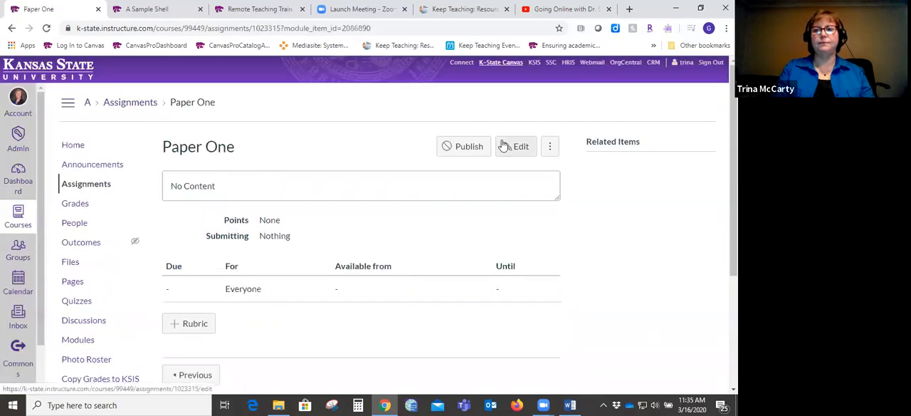
click(518, 151)
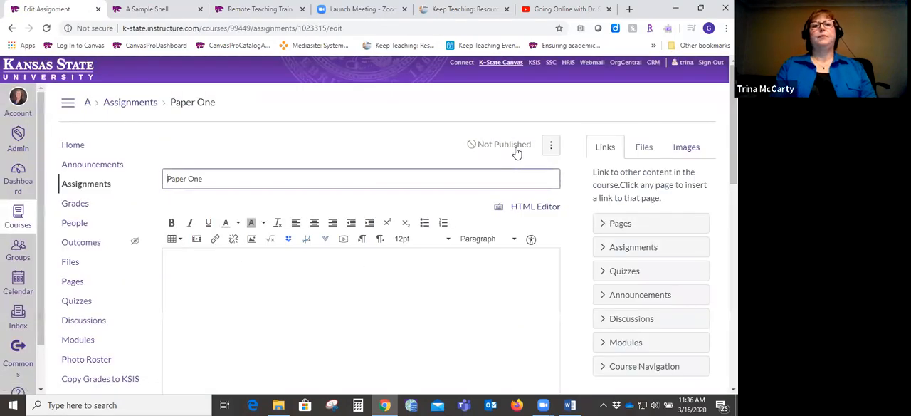
click(287, 292)
text(Description)
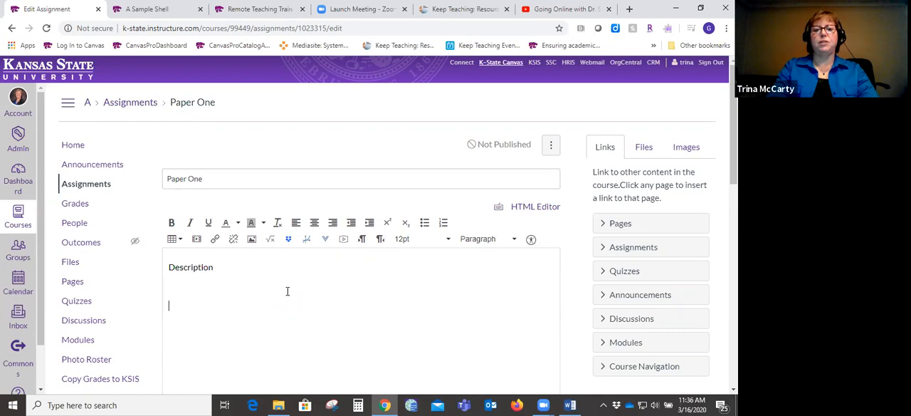
drag(734, 128, 734, 193)
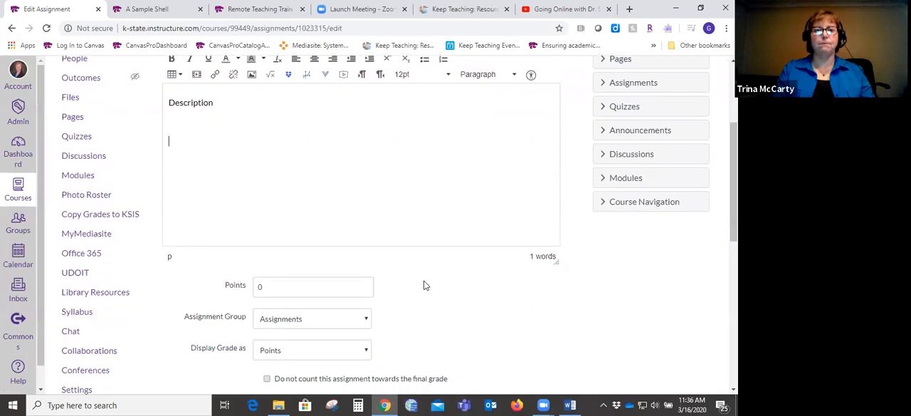
click(276, 285)
text(50)
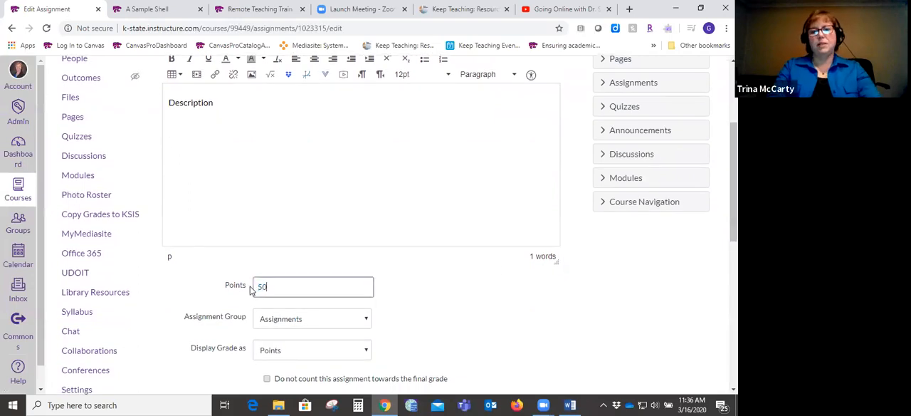
- Set Paper One's submission type to Online and allow File Uploads as its online entry option
drag(734, 188, 734, 295)
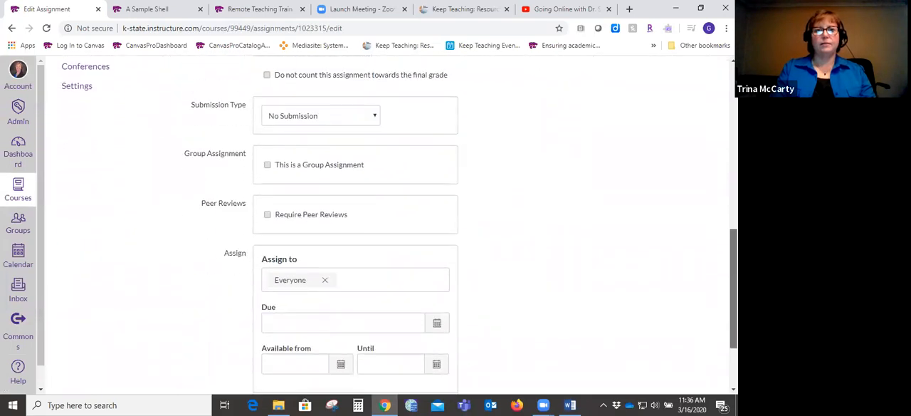
click(377, 115)
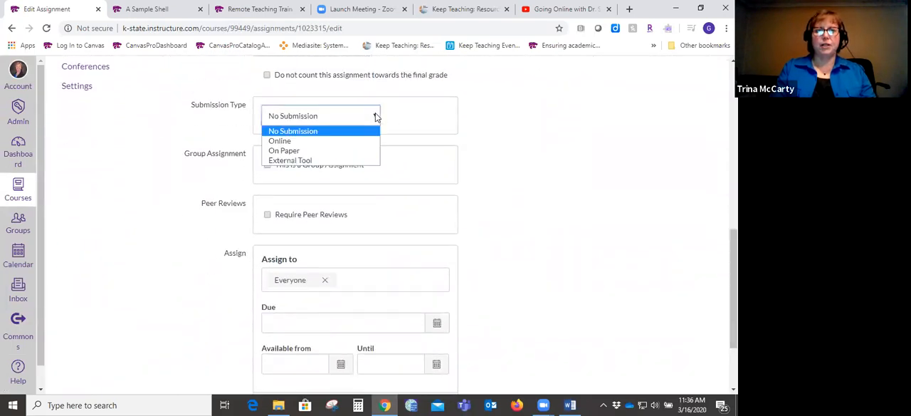
click(311, 140)
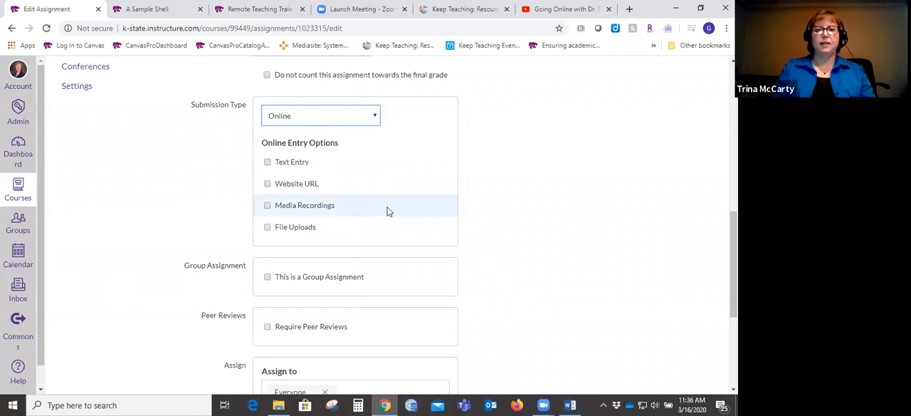
scroll(734, 257, up, 1)
drag(734, 250, 734, 257)
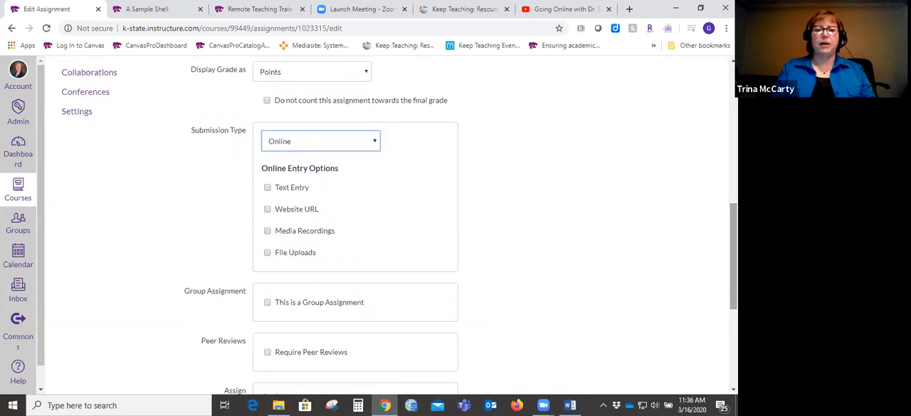
click(267, 191)
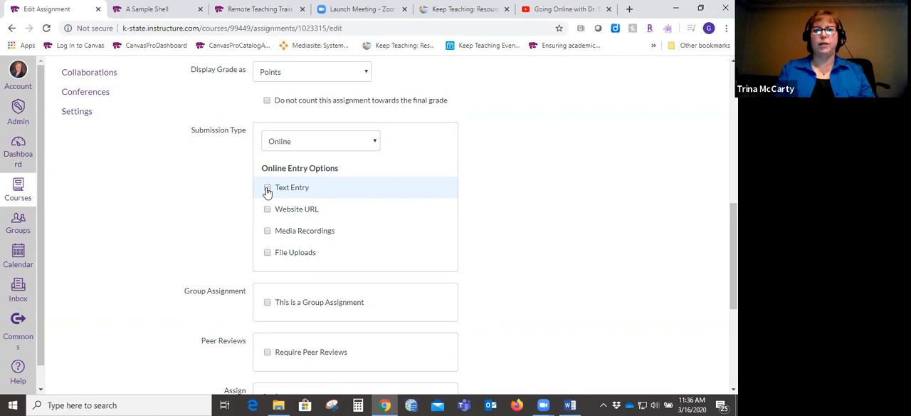
click(268, 258)
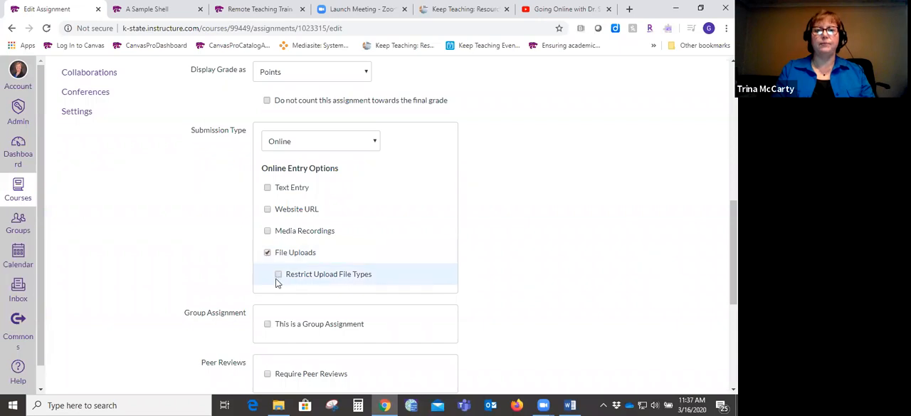
- Try restricting the upload file types for Paper One, then clear that restriction and the Media Recordings option
click(278, 276)
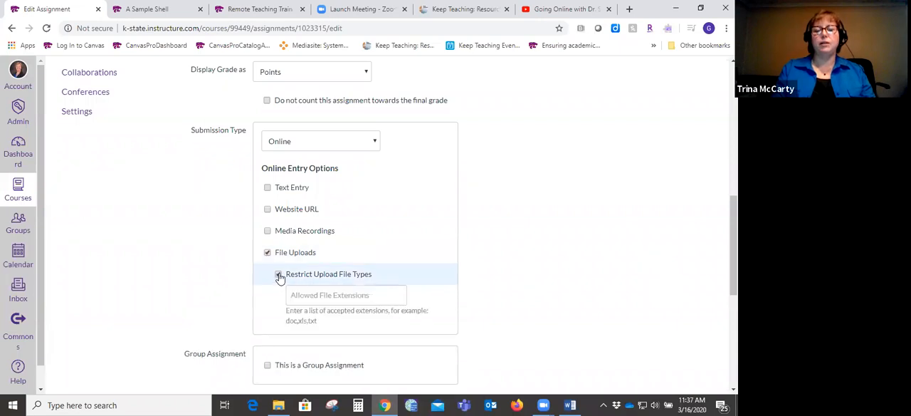
click(375, 295)
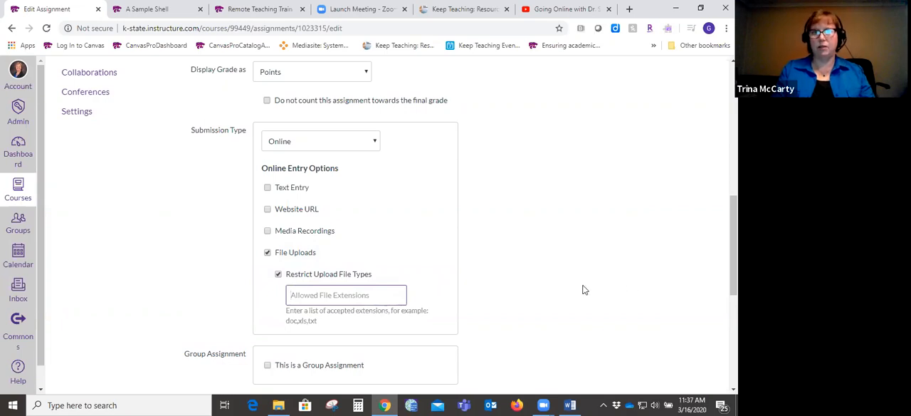
click(278, 276)
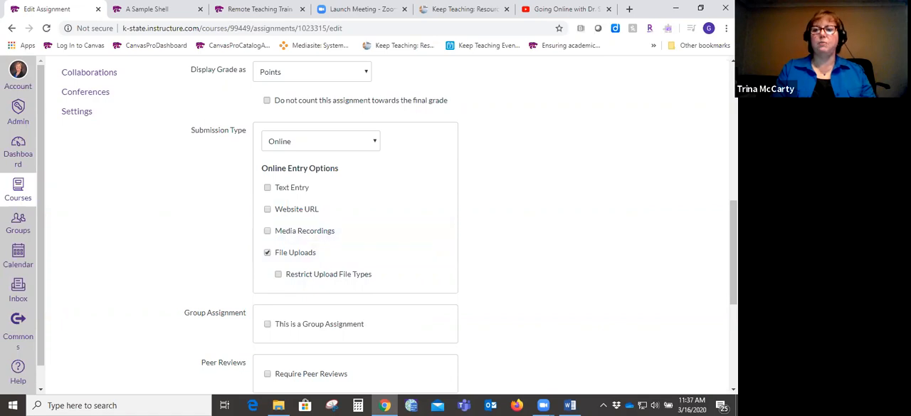
scroll(734, 242, up, 1)
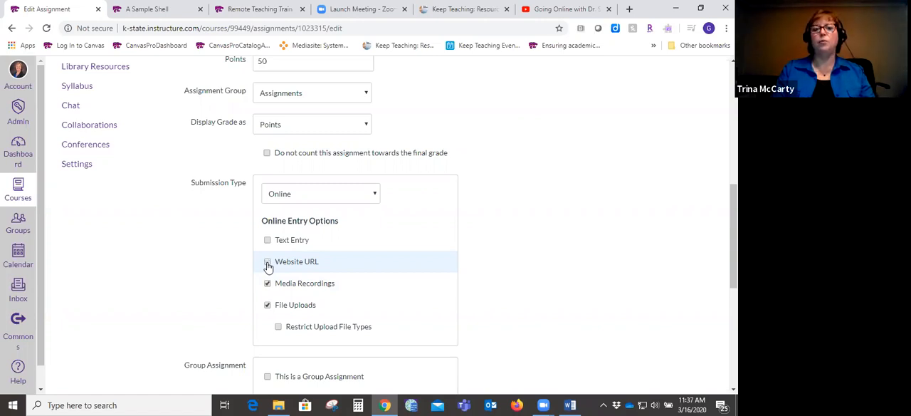
click(267, 283)
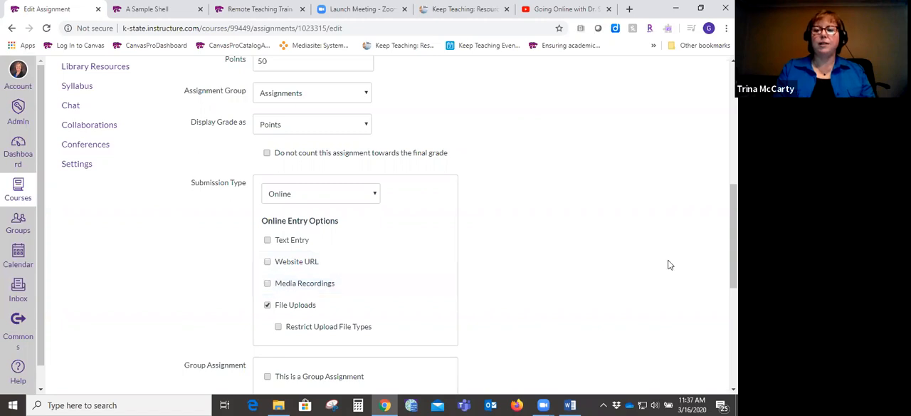
- Review the submission types available for Paper One without changing the Online choice
drag(733, 238, 734, 258)
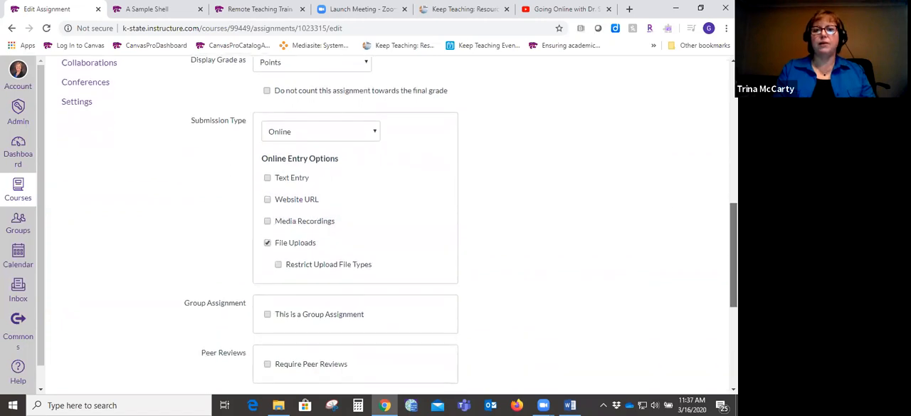
click(377, 138)
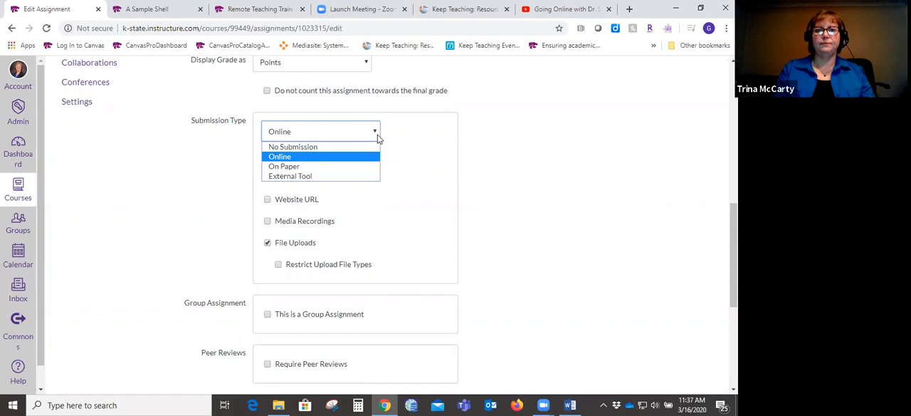
click(377, 137)
click(377, 138)
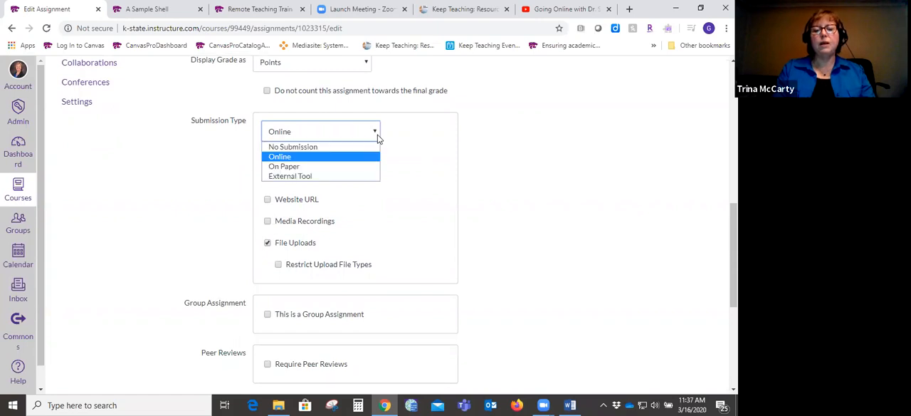
click(519, 164)
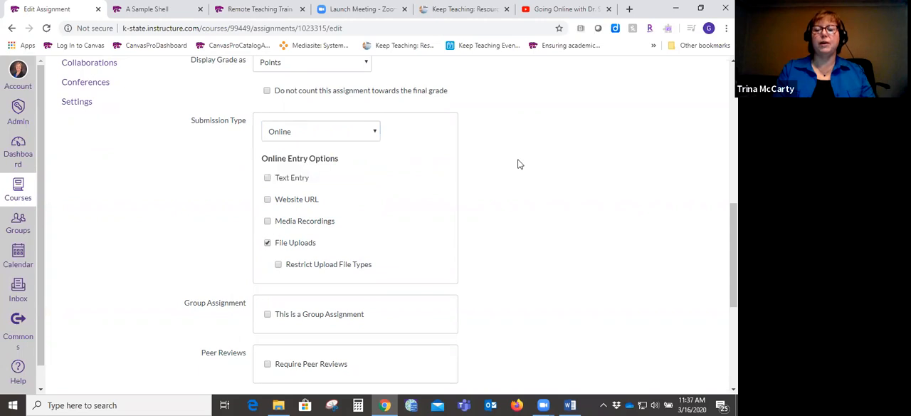
- Save and publish the Paper One assignment with the due date left blank
drag(734, 255, 734, 333)
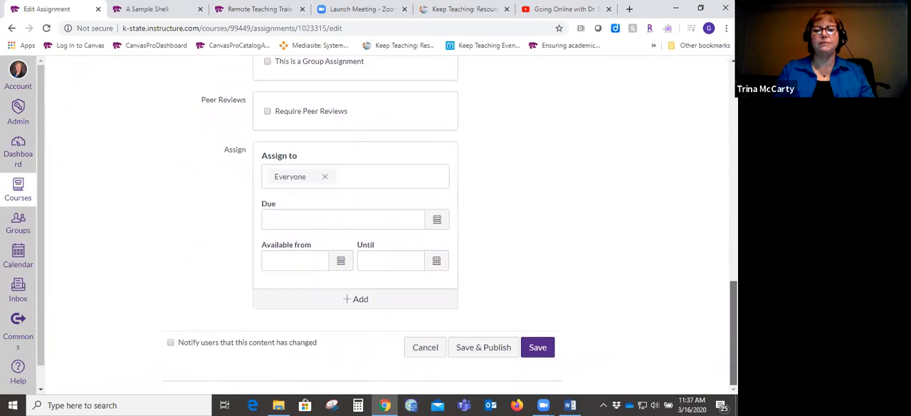
click(361, 216)
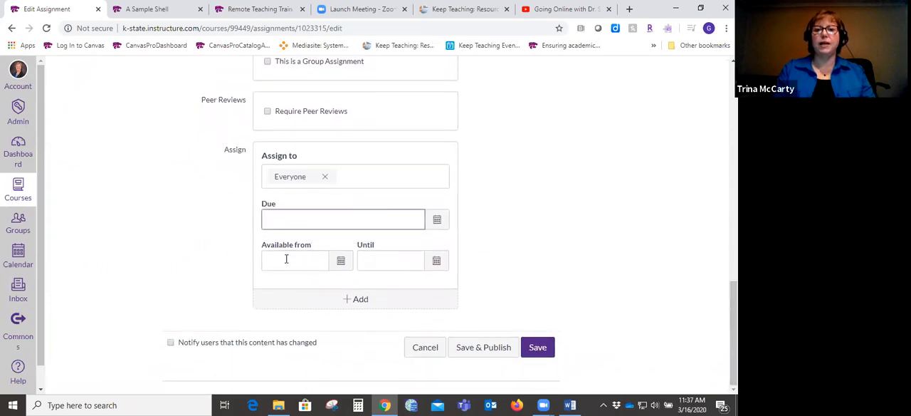
click(535, 346)
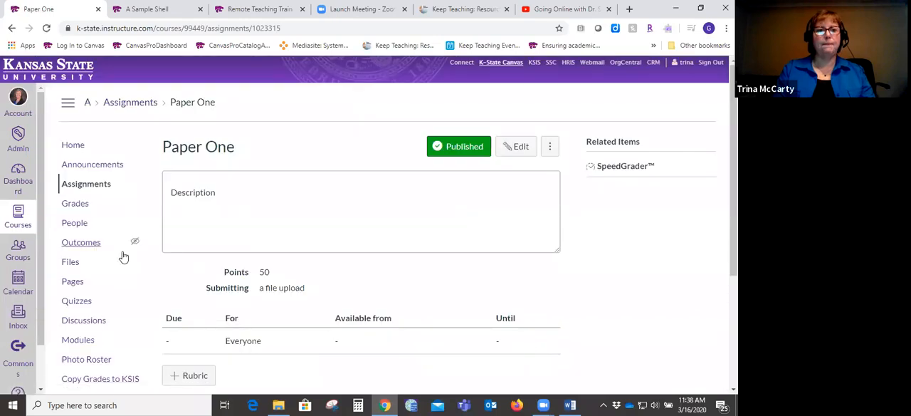
- Return to the course modules and add a new quiz without a name to the Week 8 module
click(79, 340)
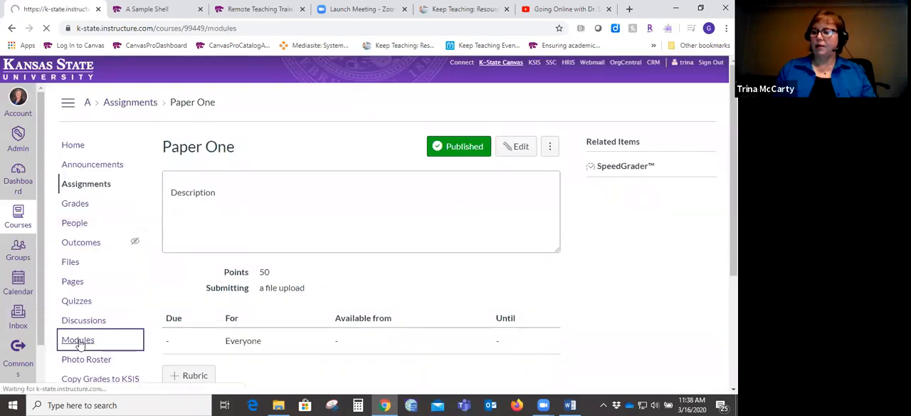
scroll(81, 345, down, 3)
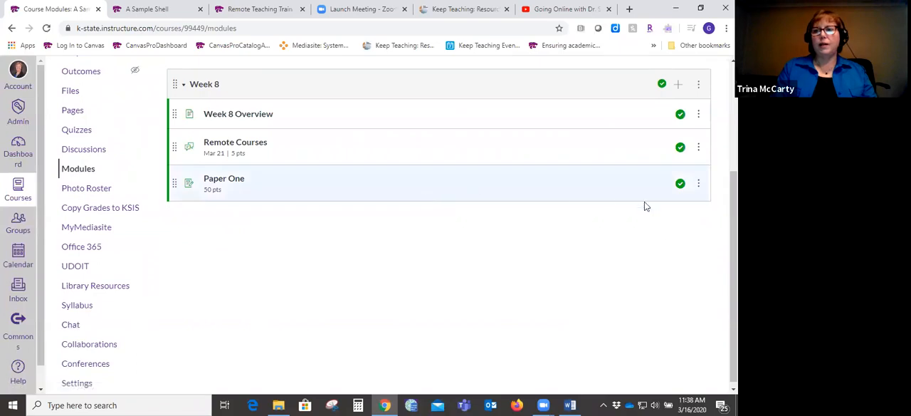
scroll(439, 199, up, 1)
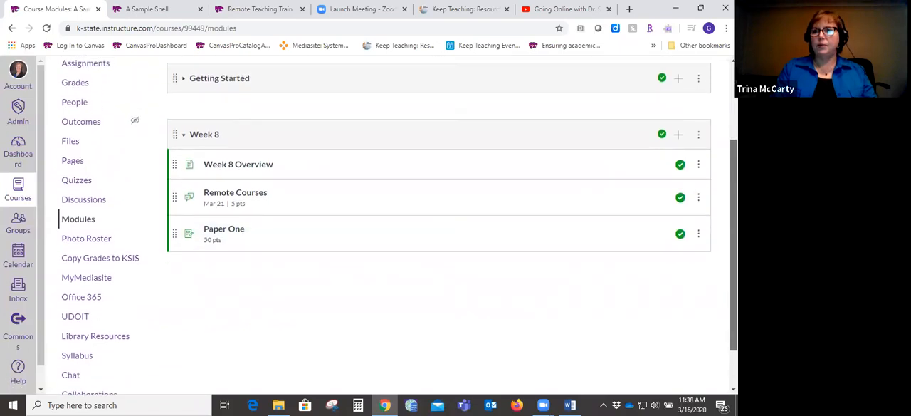
click(678, 142)
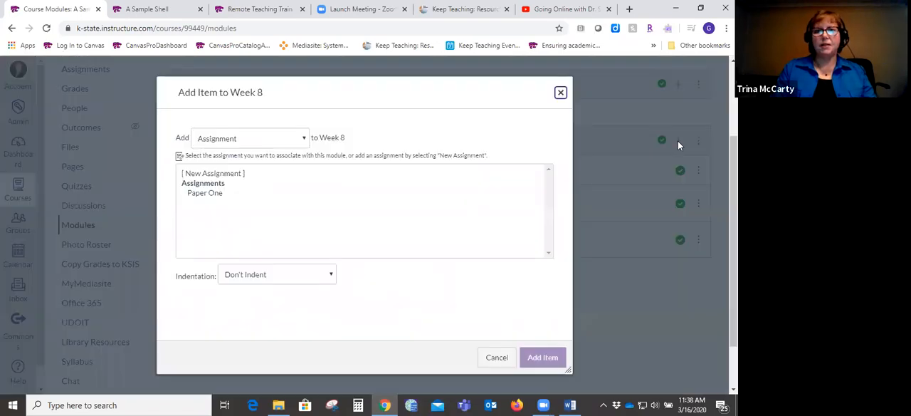
click(297, 139)
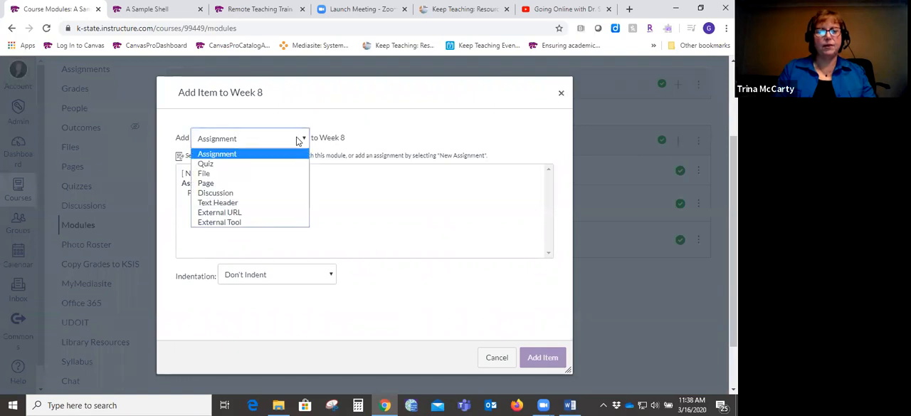
click(246, 163)
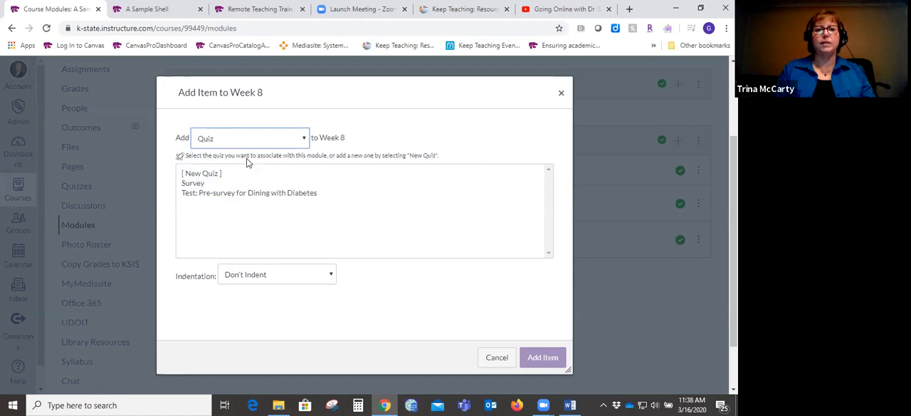
click(207, 174)
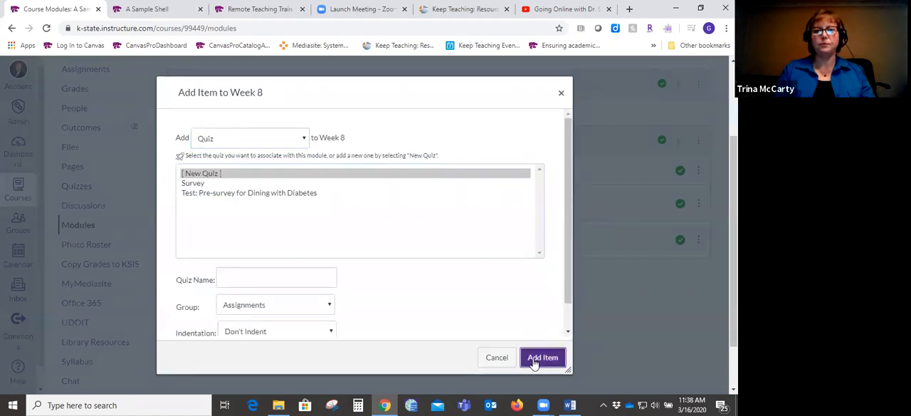
click(535, 361)
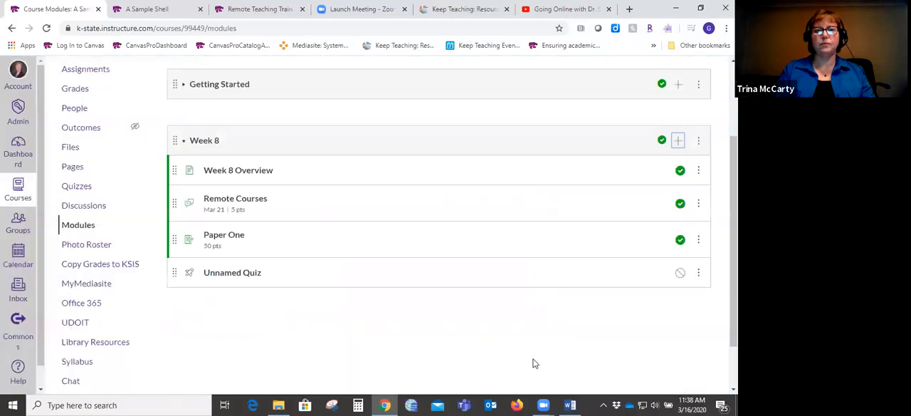
- Open the new Week 8 quiz for editing and rename it "First Quiz"
click(235, 273)
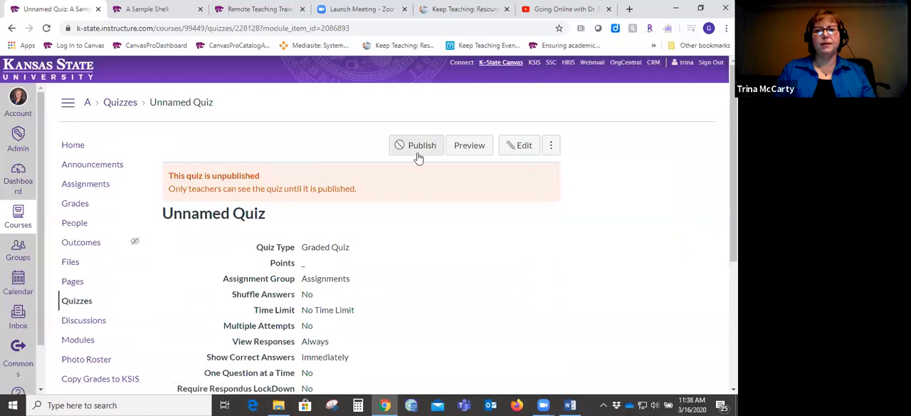
click(519, 147)
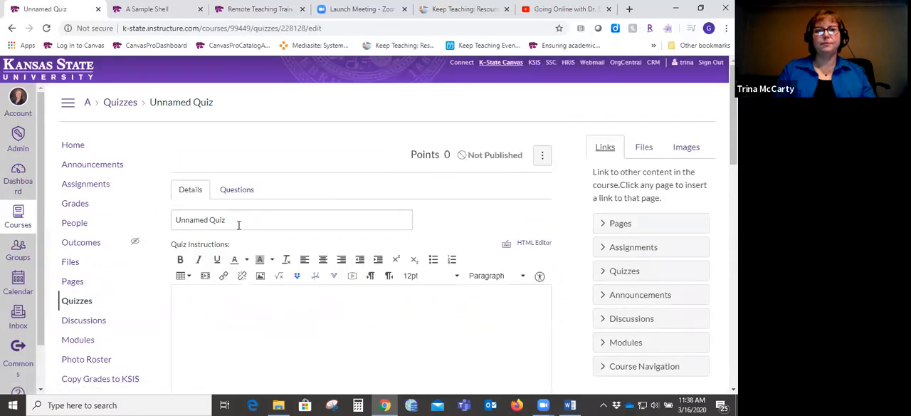
drag(207, 220, 158, 223)
text(First)
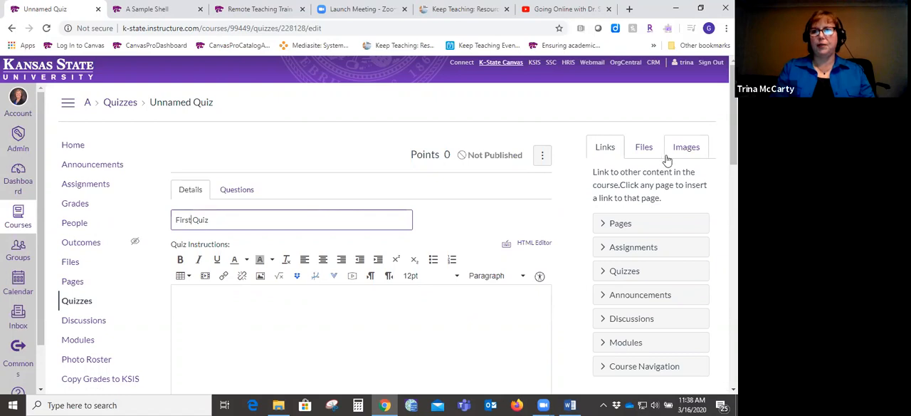
- Enter "Description" as the quiz instructions for First Quiz
scroll(426, 200, down, 3)
click(426, 198)
text(Description)
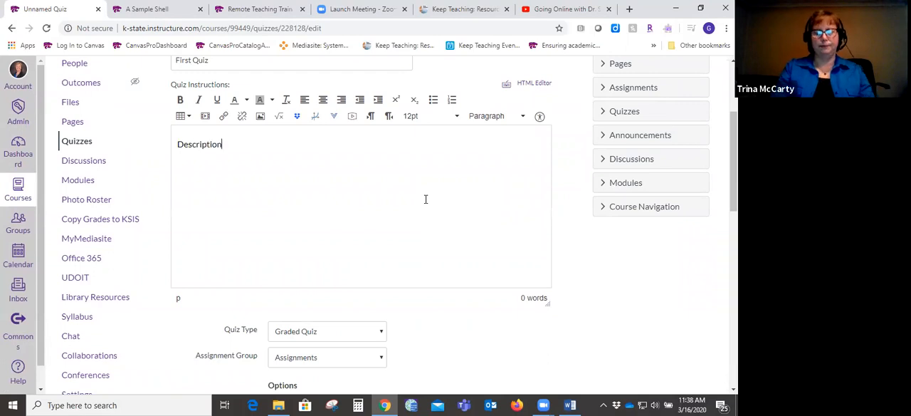
- Turn on the Time Limit option for First Quiz, leaving the minutes blank
scroll(733, 163, down, 1)
scroll(733, 163, down, 3)
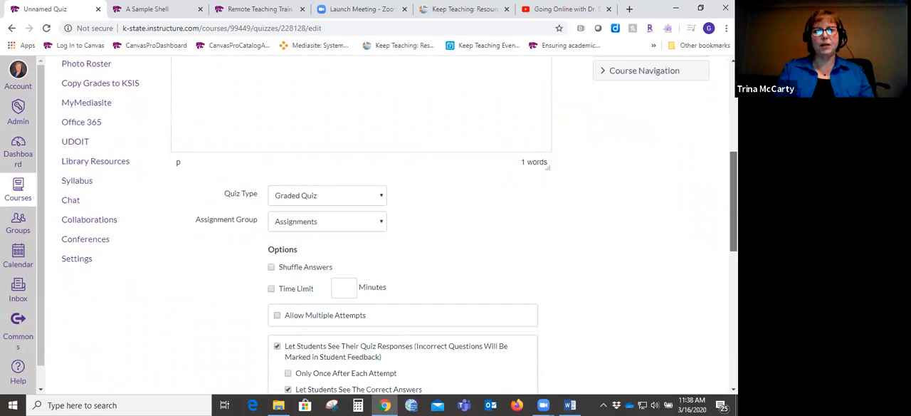
scroll(400, 228, down, 1)
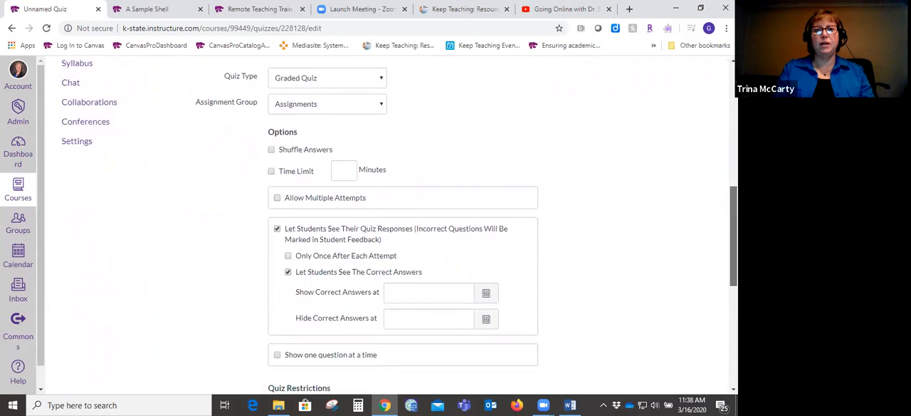
scroll(400, 227, down, 3)
scroll(399, 228, up, 5)
scroll(399, 228, down, 2)
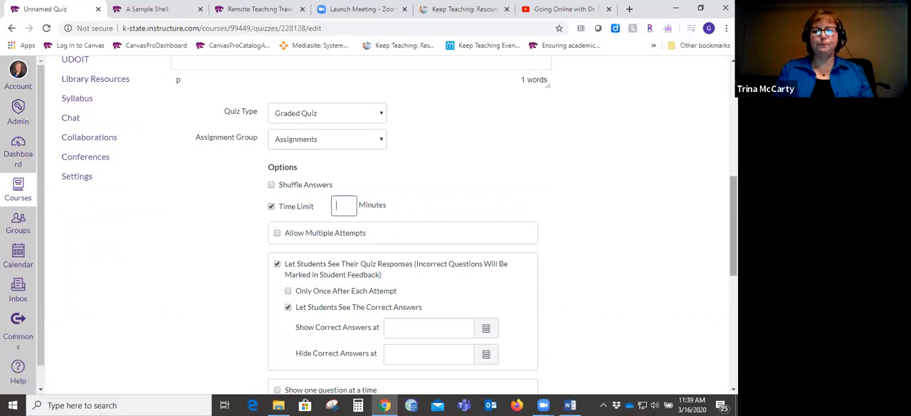
scroll(733, 228, down, 1)
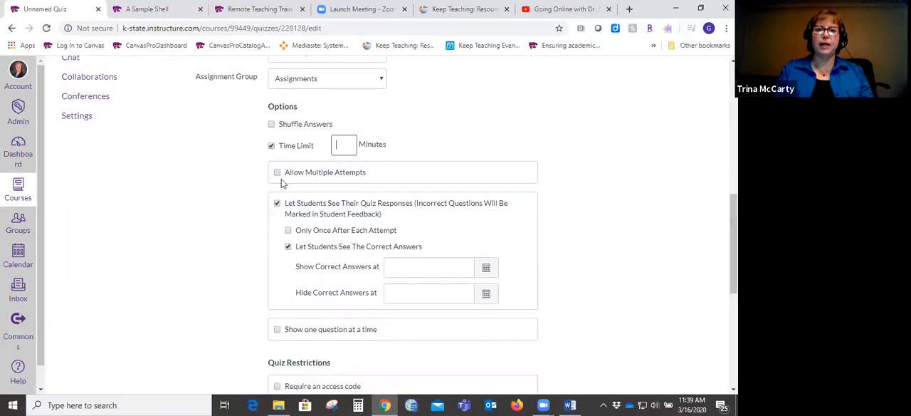
- Allow multiple attempts to view the Quiz Score to Keep choices, and turn multiple attempts back off
click(278, 174)
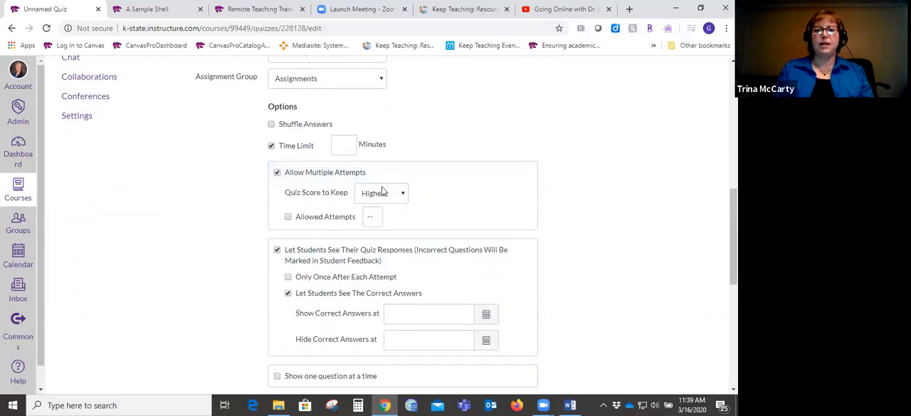
click(403, 197)
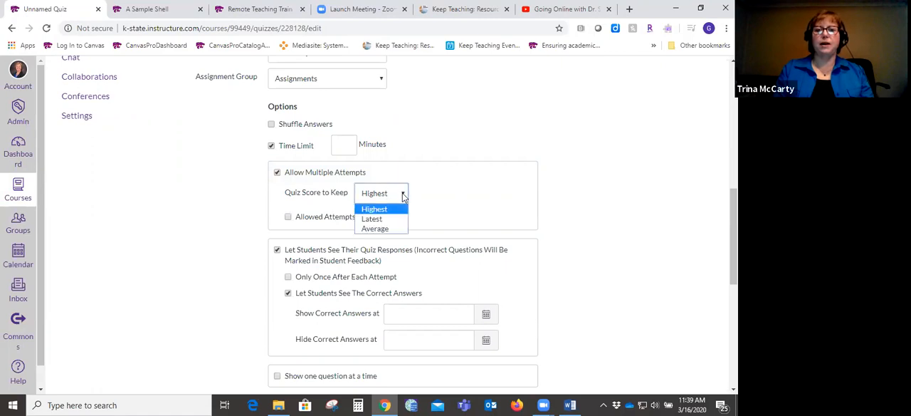
click(606, 219)
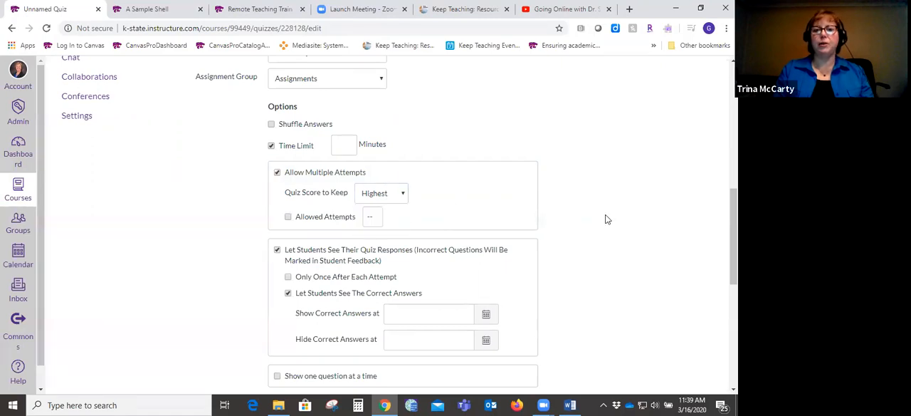
click(277, 174)
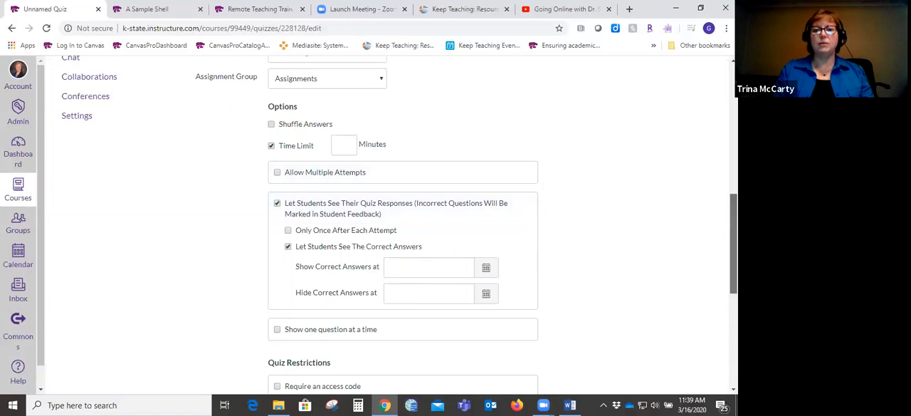
- Set the quiz's due date for everyone to March 25, 2020 at 11:59pm
scroll(733, 242, down, 2)
scroll(399, 227, down, 2)
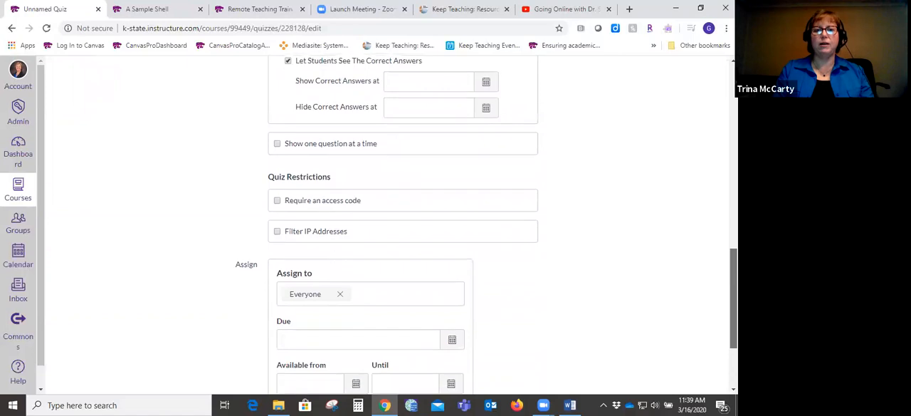
scroll(394, 165, down, 1)
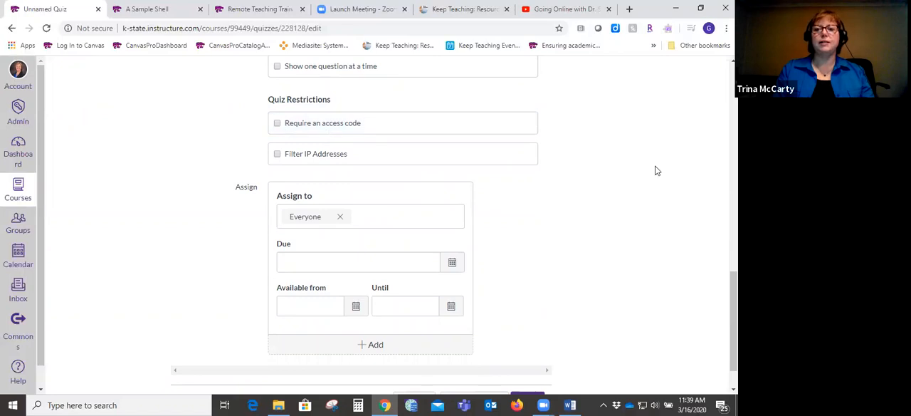
scroll(733, 320, down, 2)
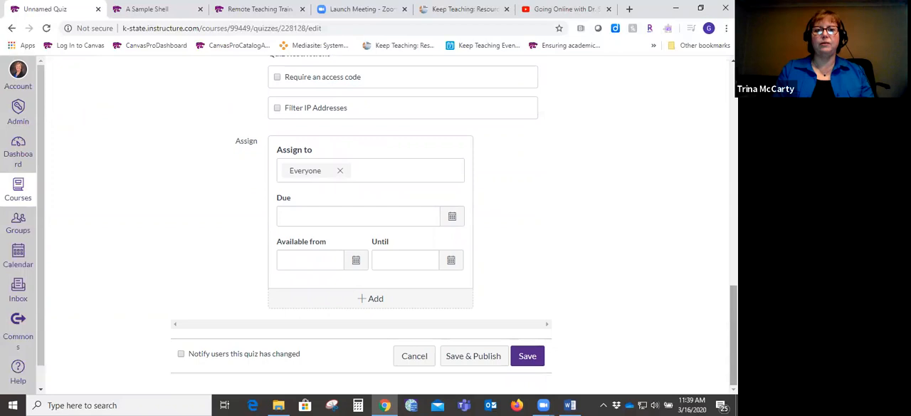
click(320, 211)
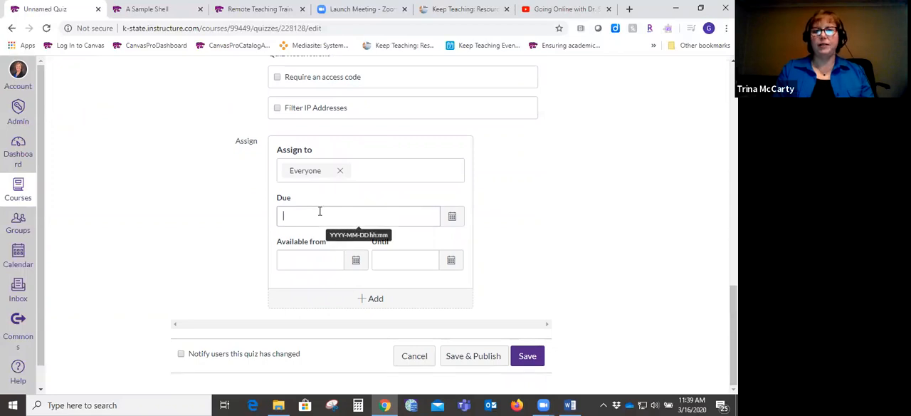
click(452, 217)
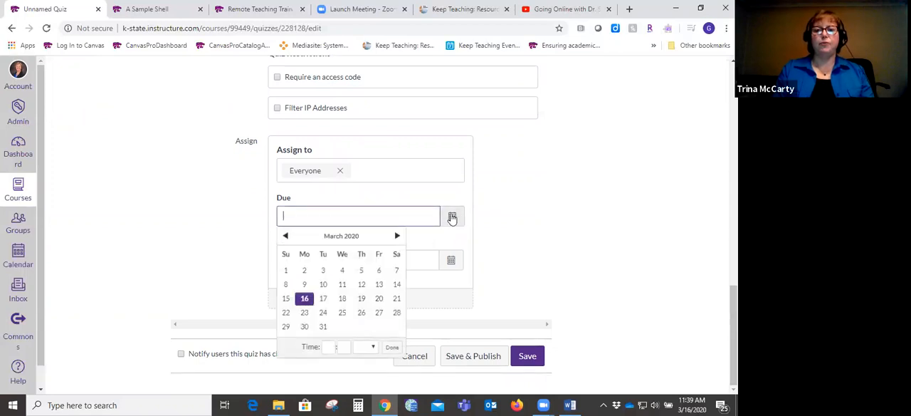
click(341, 315)
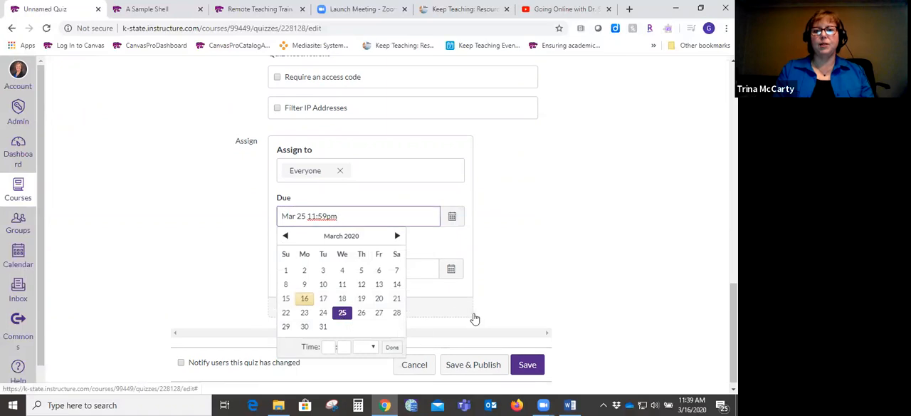
click(499, 312)
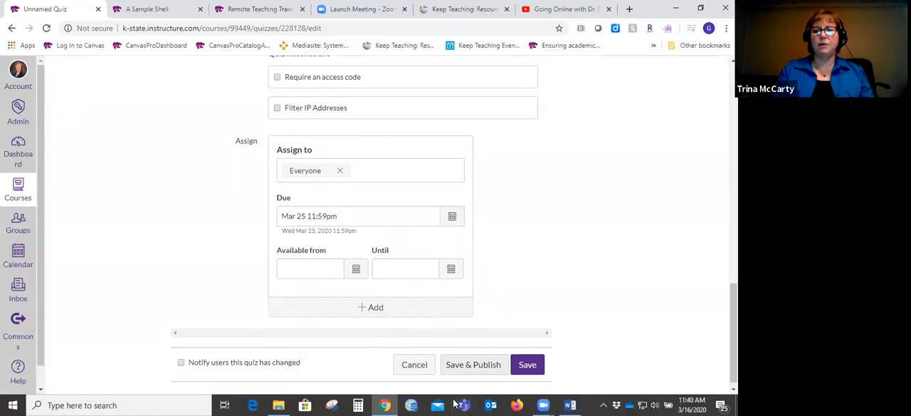
- Save and publish First Quiz and return to the course modules
click(472, 365)
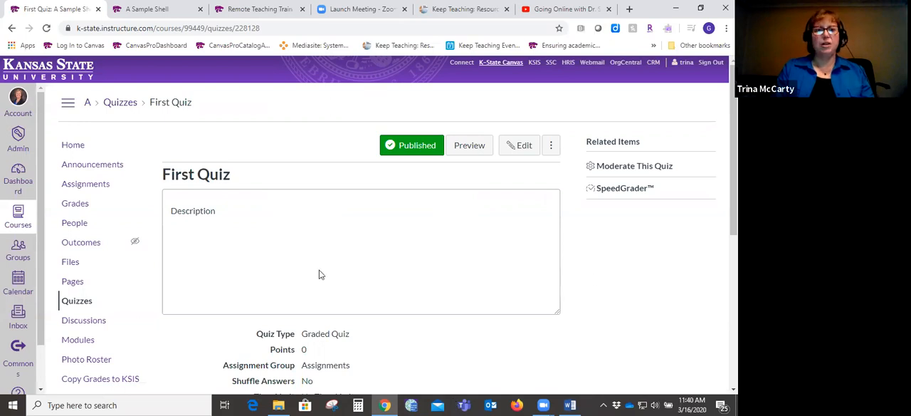
click(84, 341)
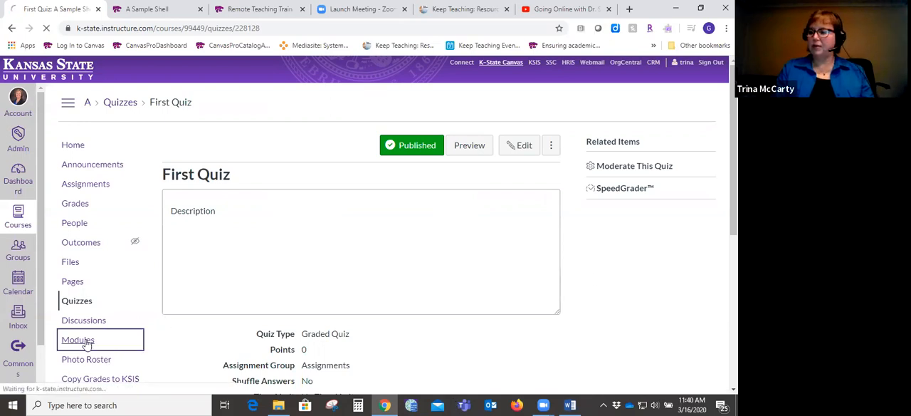
scroll(86, 343, down, 5)
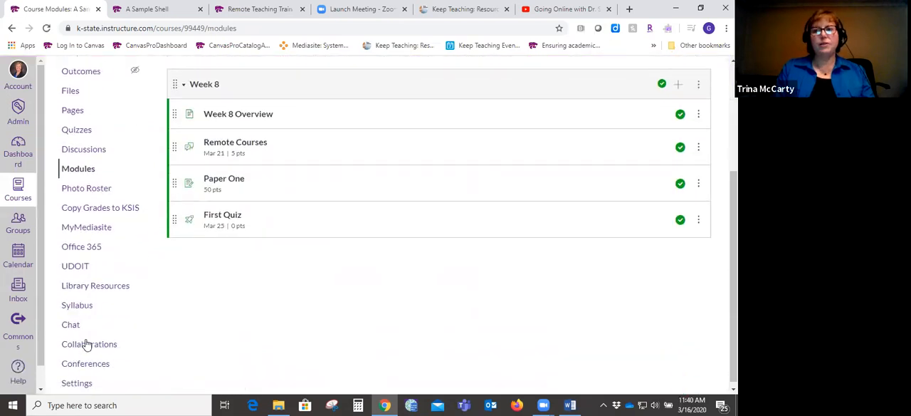
scroll(489, 217, up, 1)
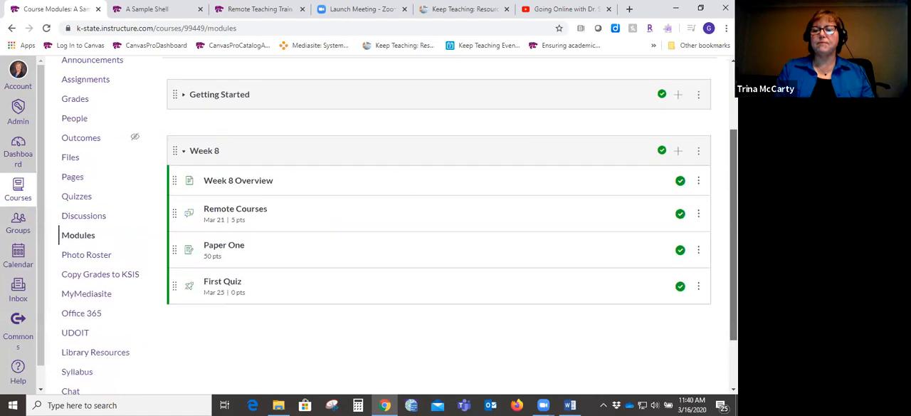
- Add a new page named "Videos" to the Week 8 module without indentation
click(678, 151)
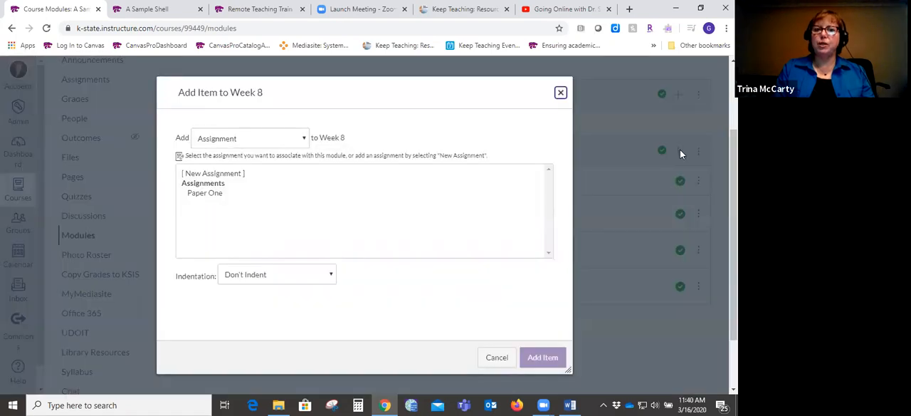
click(497, 357)
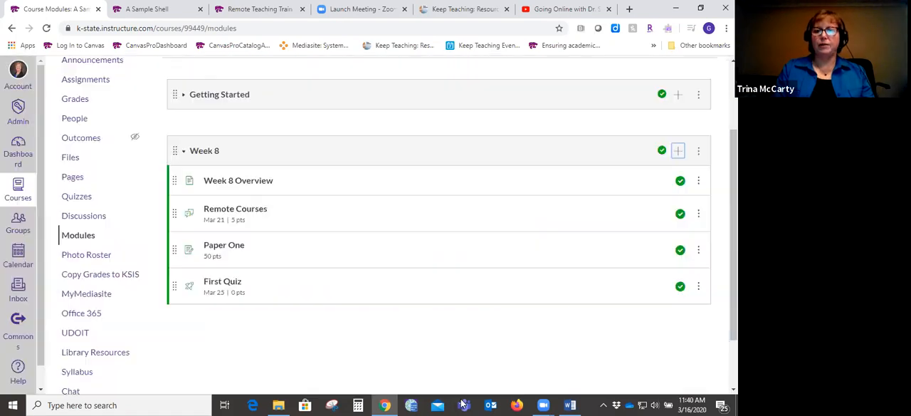
click(678, 151)
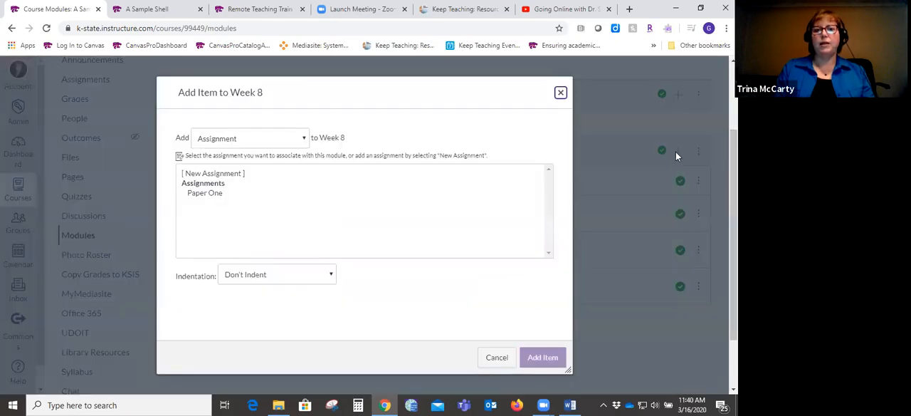
click(300, 138)
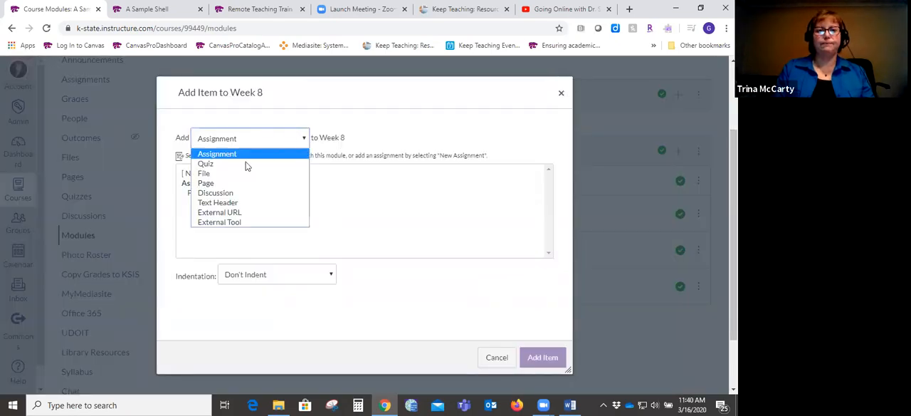
click(222, 183)
click(215, 176)
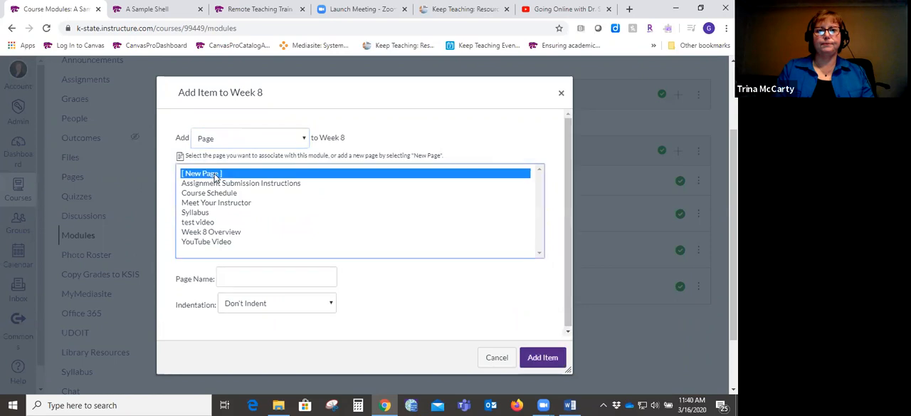
click(246, 278)
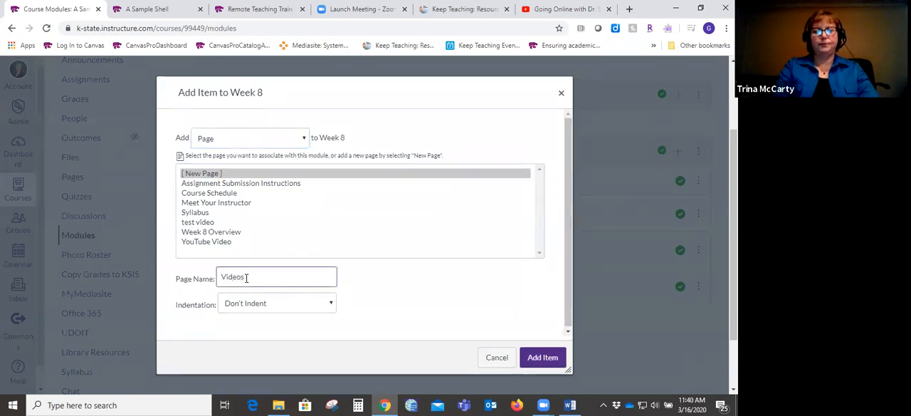
click(549, 367)
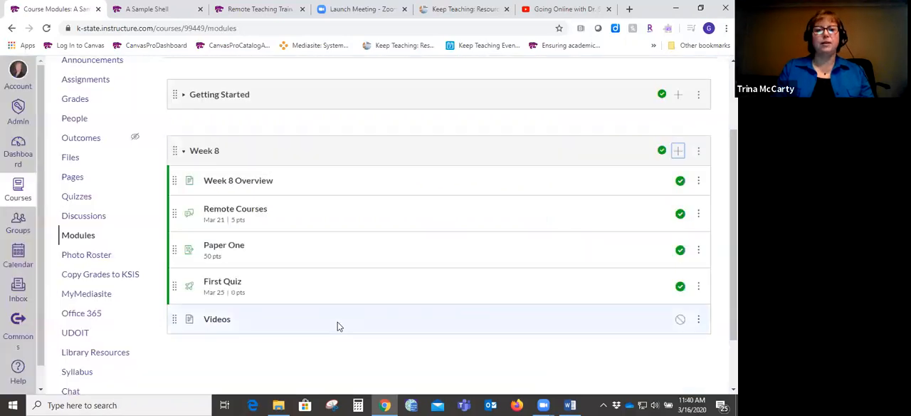
- Open the Videos page for editing and start inserting media using the Embed option
click(218, 321)
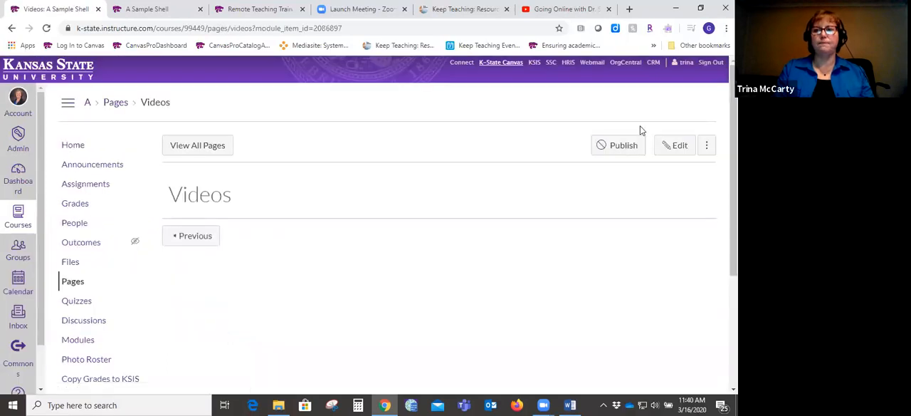
click(676, 148)
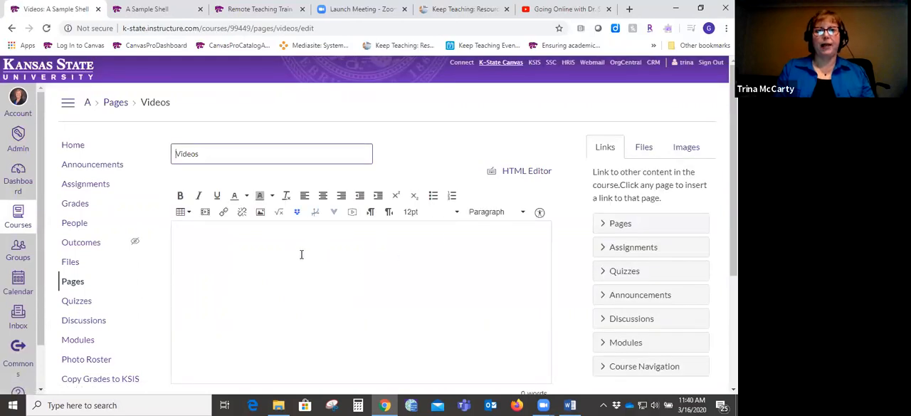
click(205, 212)
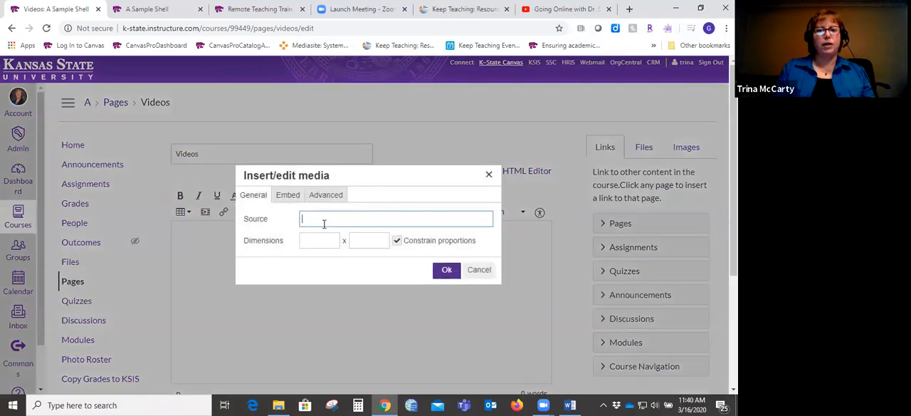
click(288, 196)
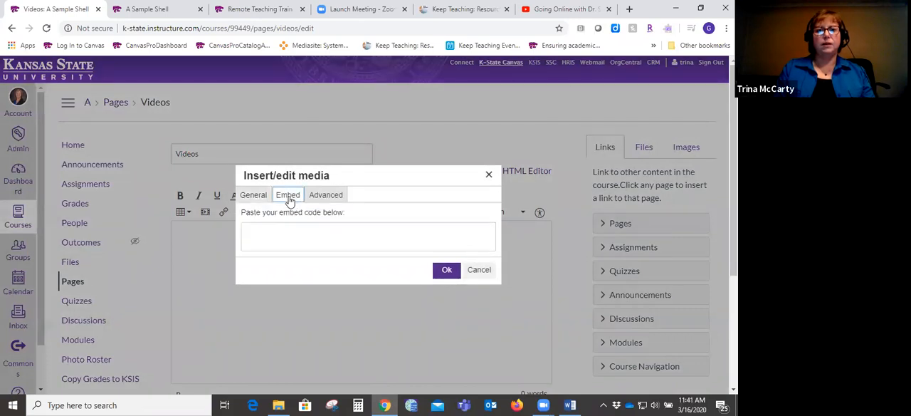
click(252, 194)
click(289, 196)
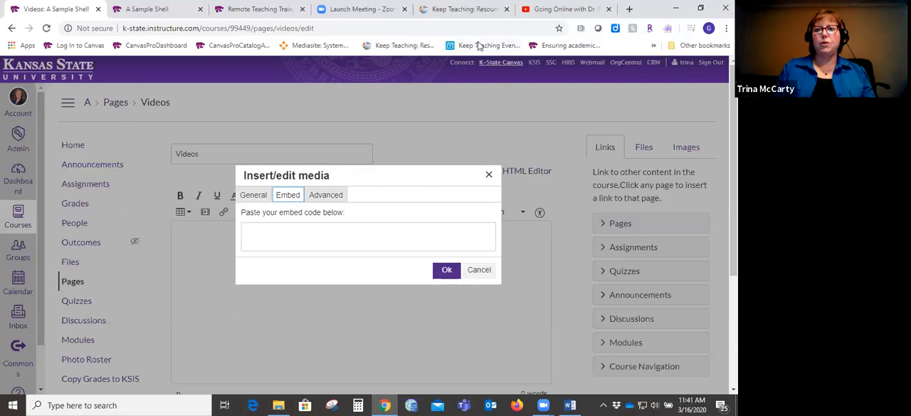
- Switch to the Going Online video on YouTube, copy its share link, and return to the Videos page in Canvas
click(568, 10)
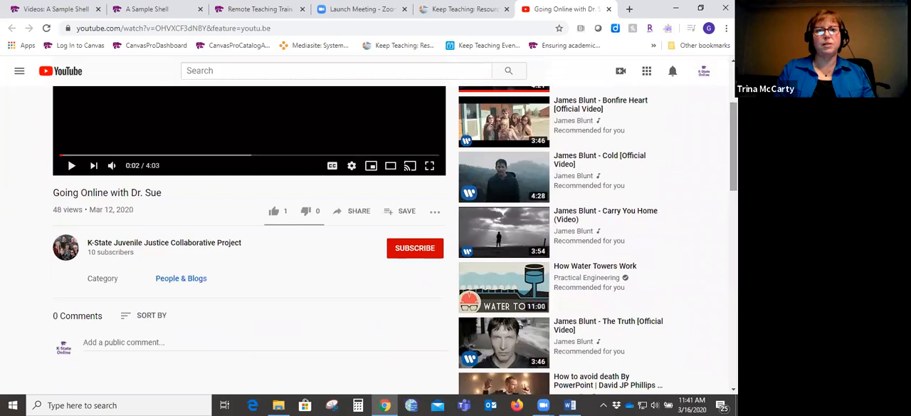
click(359, 211)
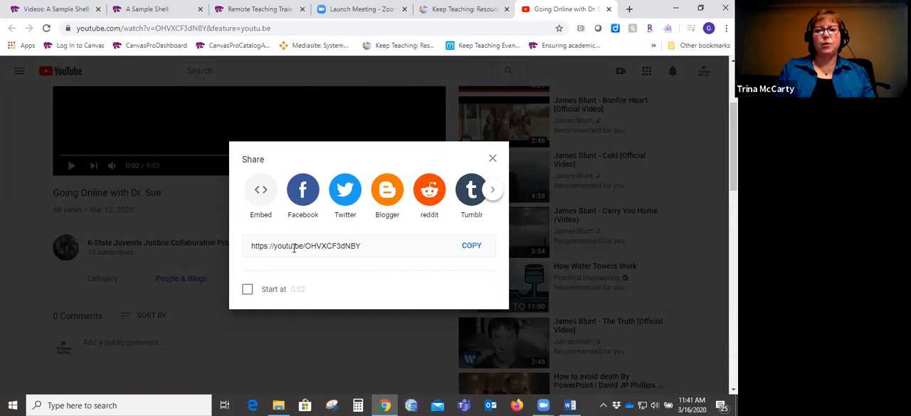
click(463, 246)
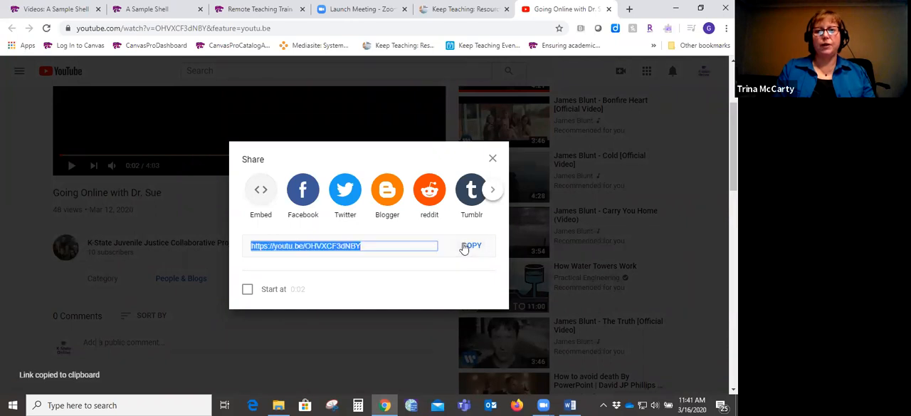
click(61, 8)
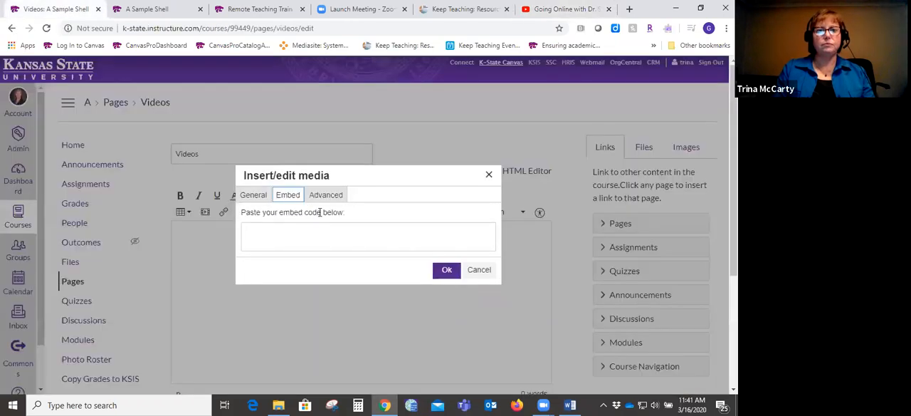
- Insert the Going Online video into the Videos page, using the copied YouTube share link as the media source
click(256, 195)
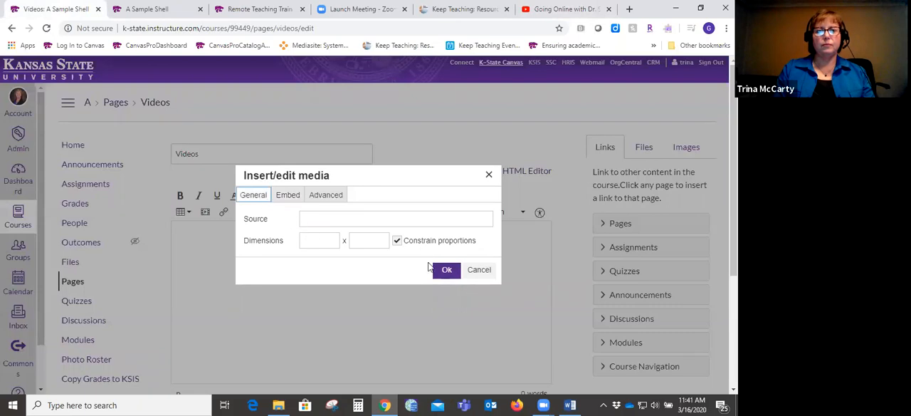
click(447, 222)
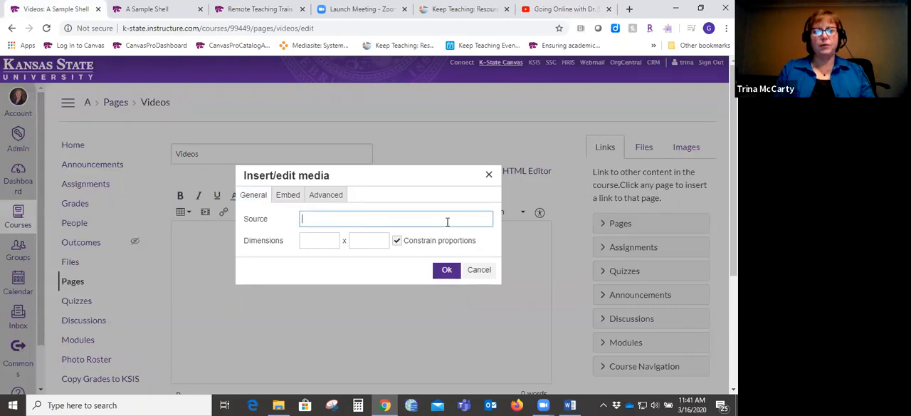
key(ctrl+v)
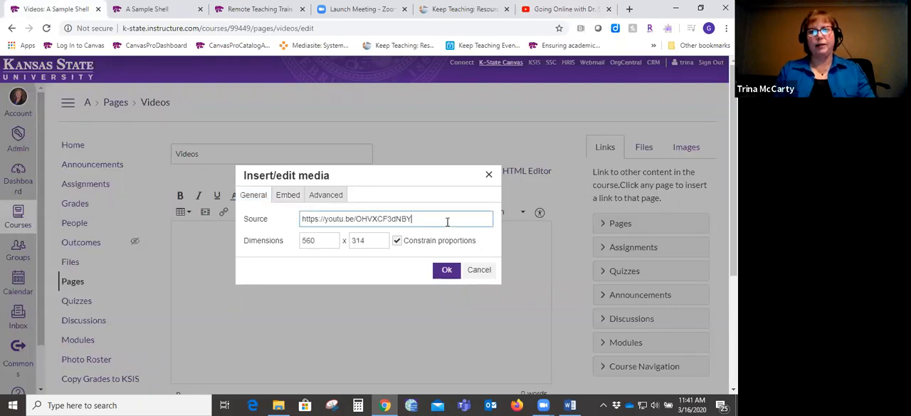
click(446, 269)
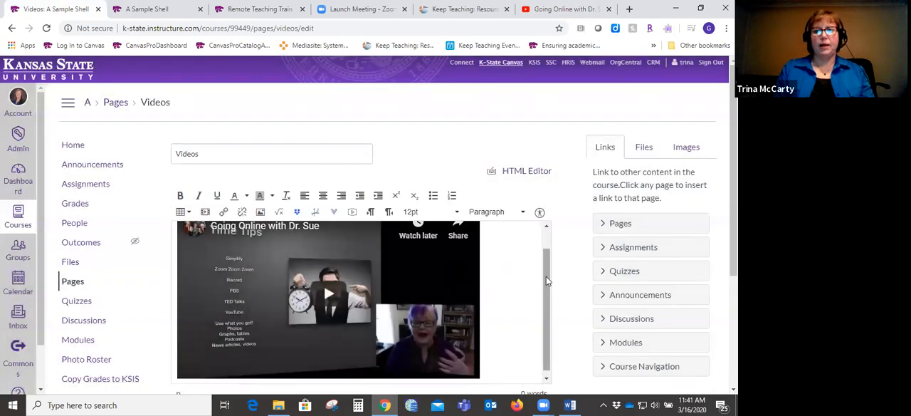
- Start a second media insert with the Embed option and copy the Going Online video's embed code from YouTube
click(205, 212)
click(287, 198)
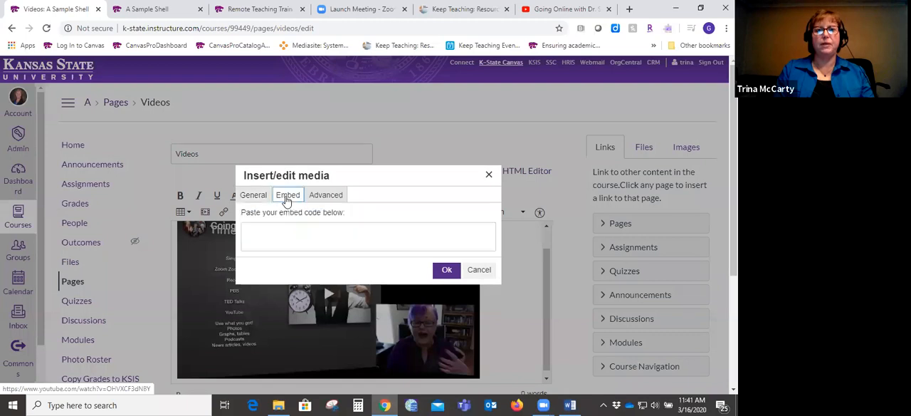
click(562, 9)
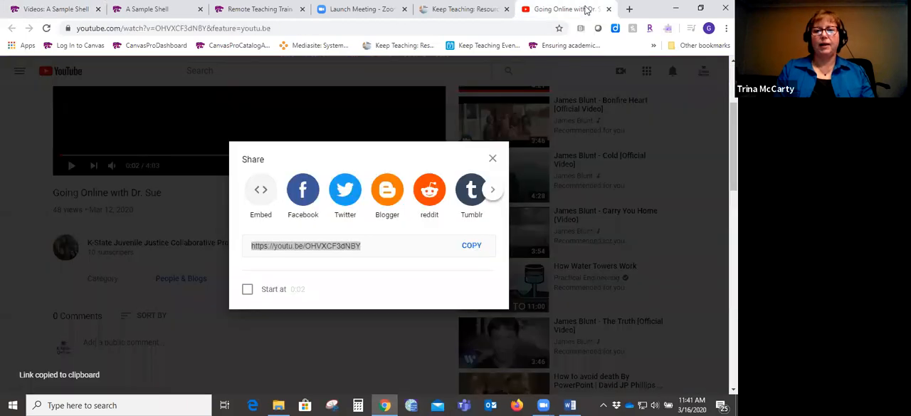
click(525, 152)
click(361, 212)
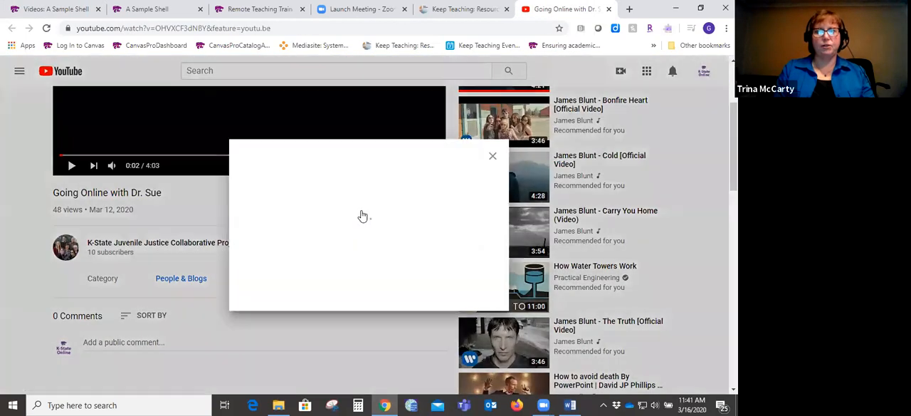
click(259, 193)
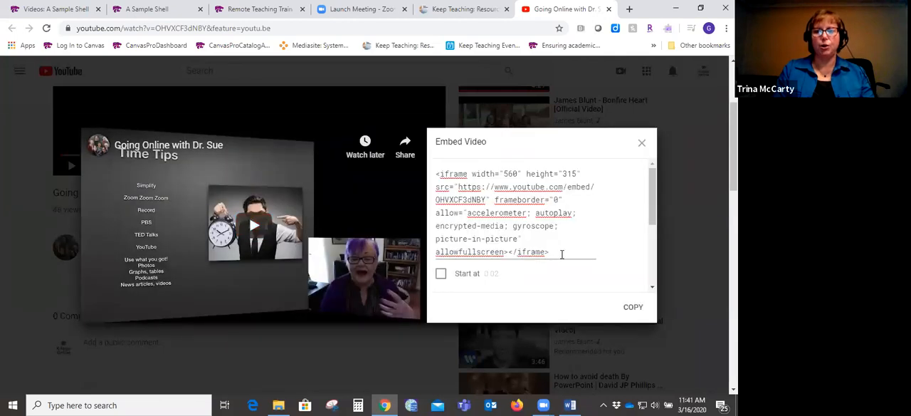
click(633, 309)
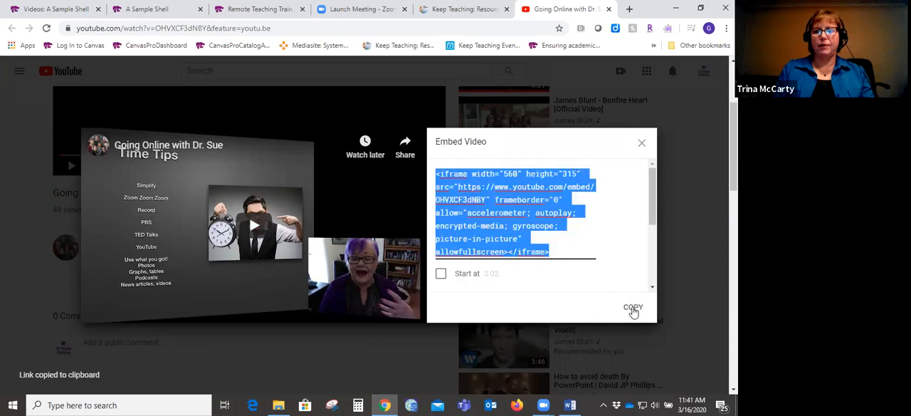
- Return to the Videos page in Canvas and insert the video again using the copied embed code
click(57, 10)
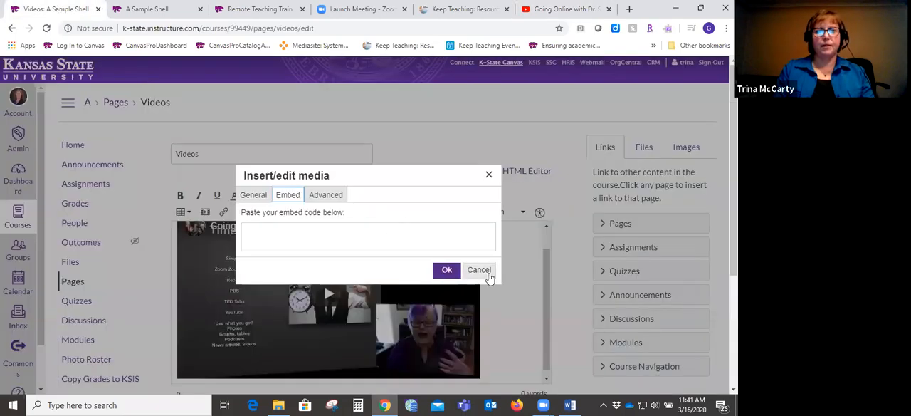
click(341, 241)
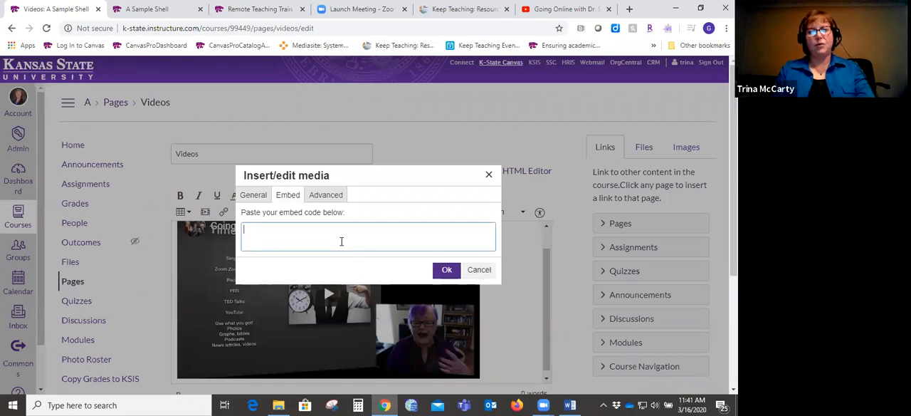
key(ctrl+v)
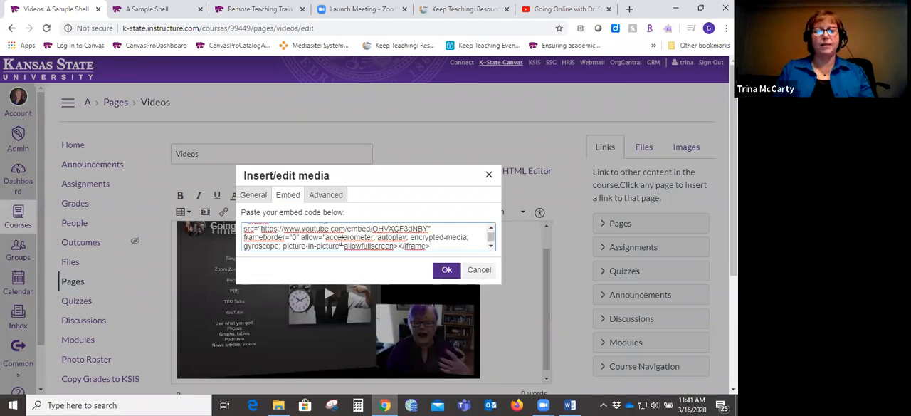
click(446, 269)
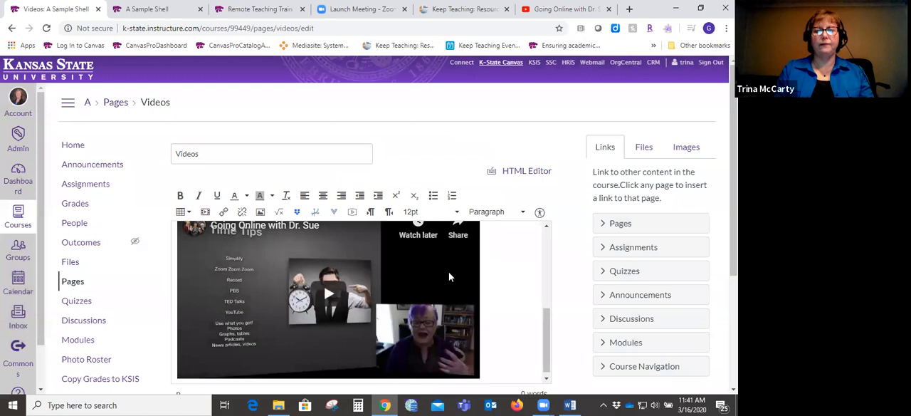
mouse_move(547, 335)
mouse_down()
mouse_move(544, 252)
mouse_move(541, 346)
mouse_up()
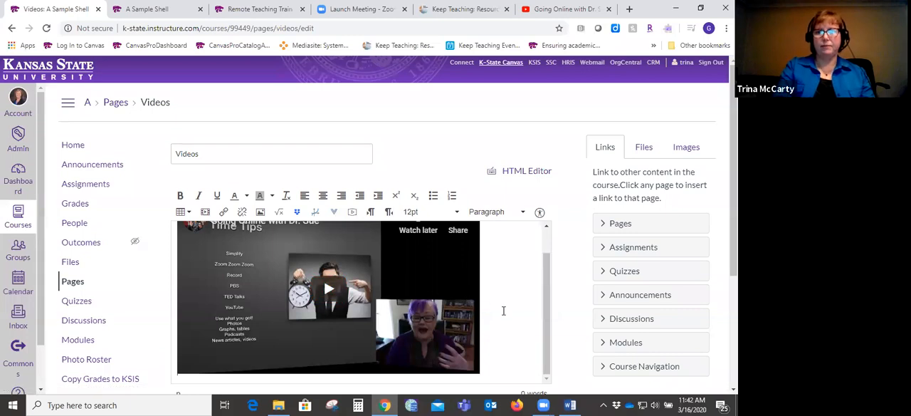
- Review the editor's external tools and the options for recording or uploading a media comment without adding anything
click(335, 214)
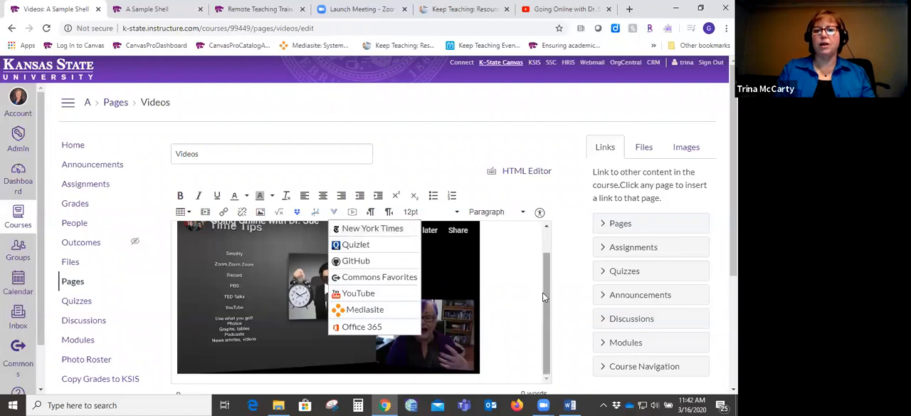
click(525, 300)
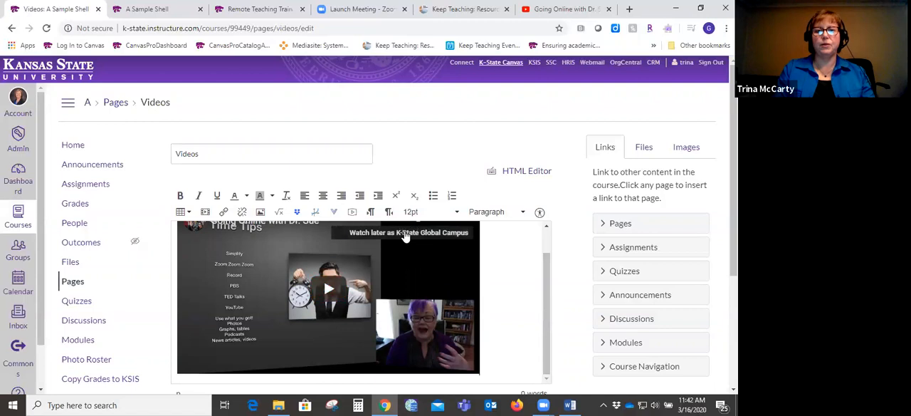
click(352, 213)
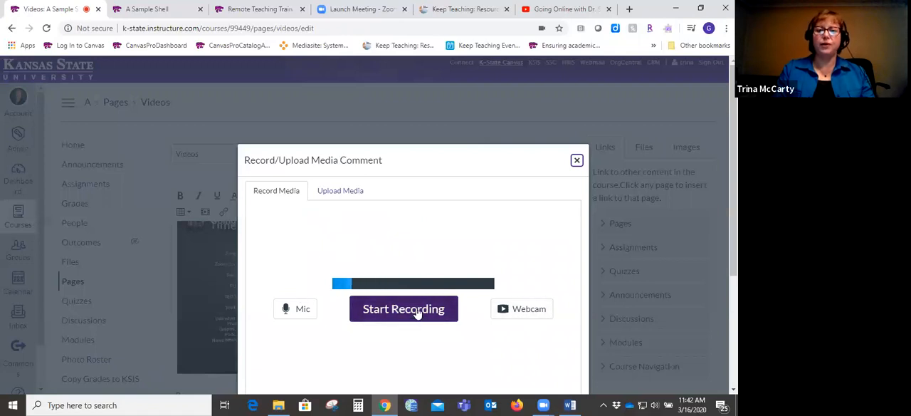
click(339, 192)
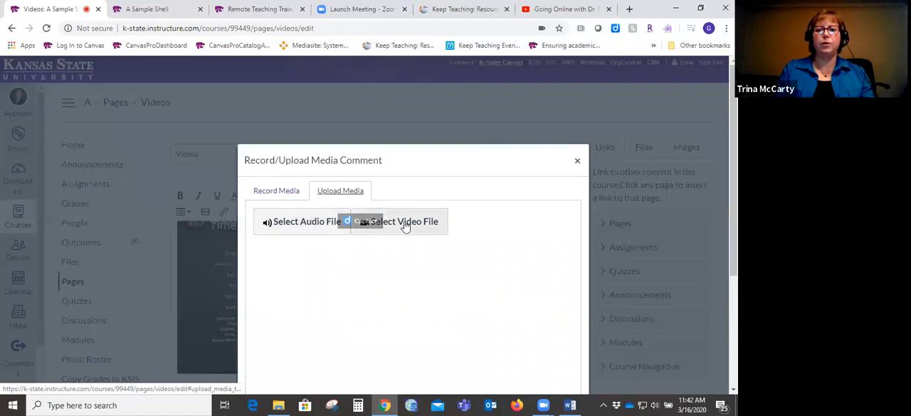
click(578, 160)
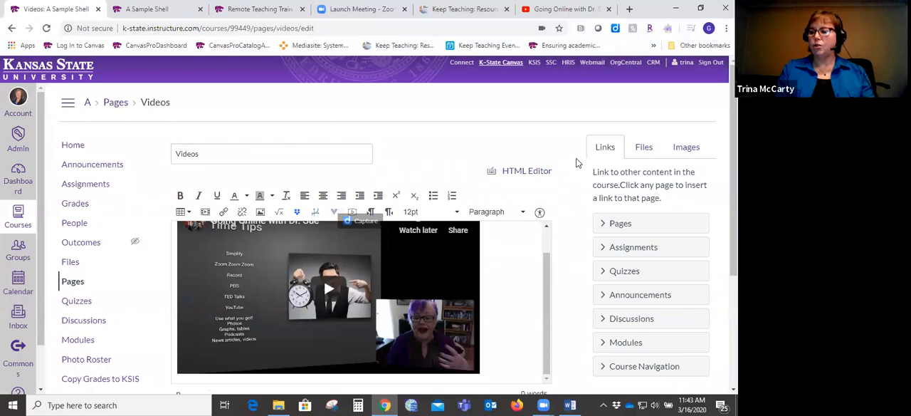
- Save the Videos page without publishing it and look over the saved page
scroll(504, 285, down, 3)
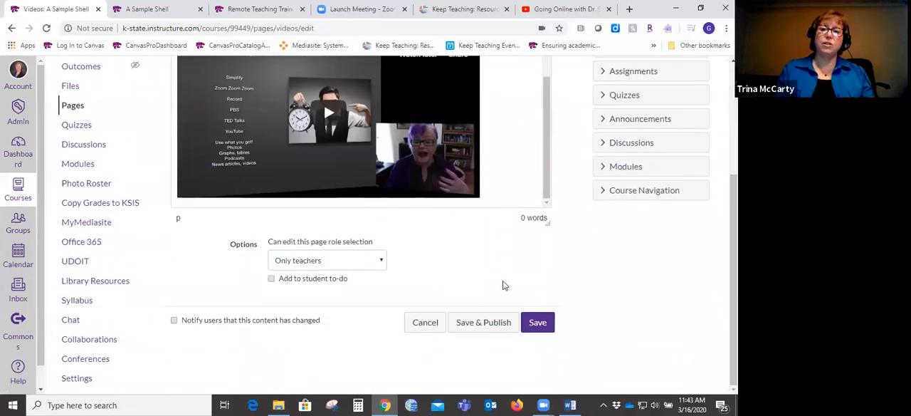
click(538, 322)
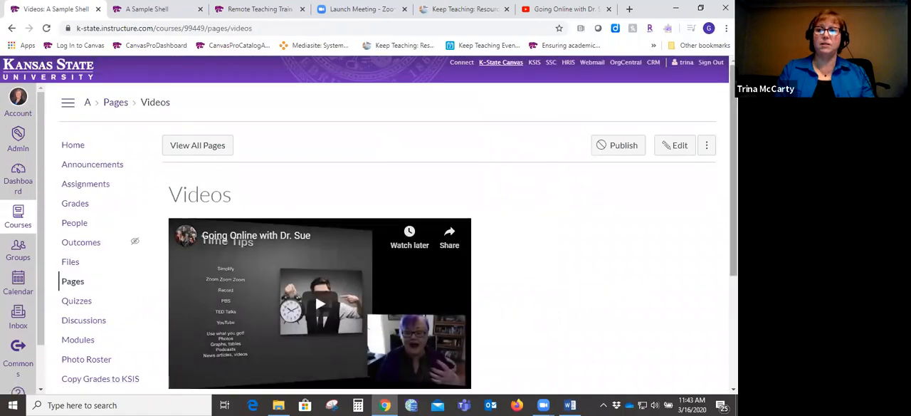
scroll(388, 235, down, 3)
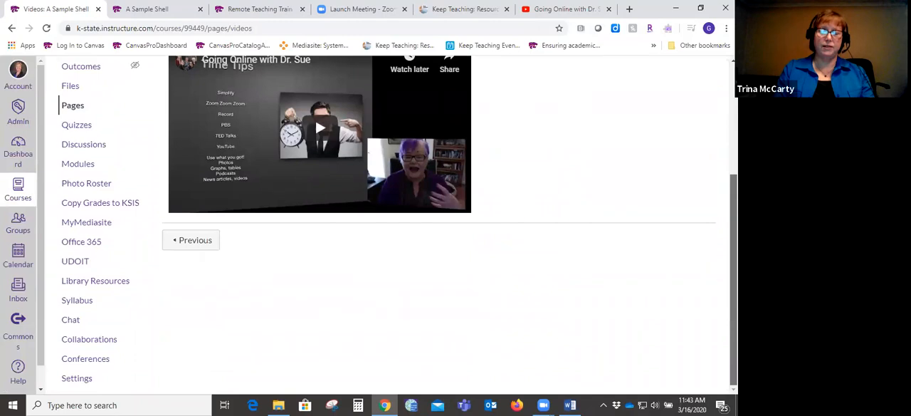
scroll(388, 235, up, 3)
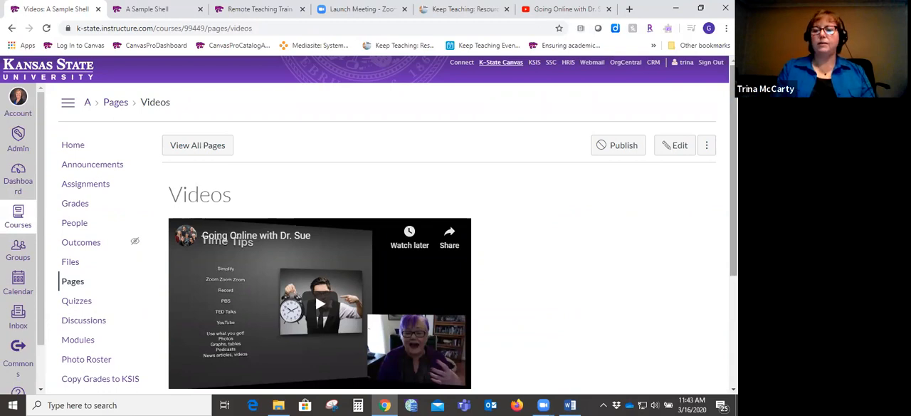
- Return to the course home page and review the Getting Started and Week 8 modules
click(69, 146)
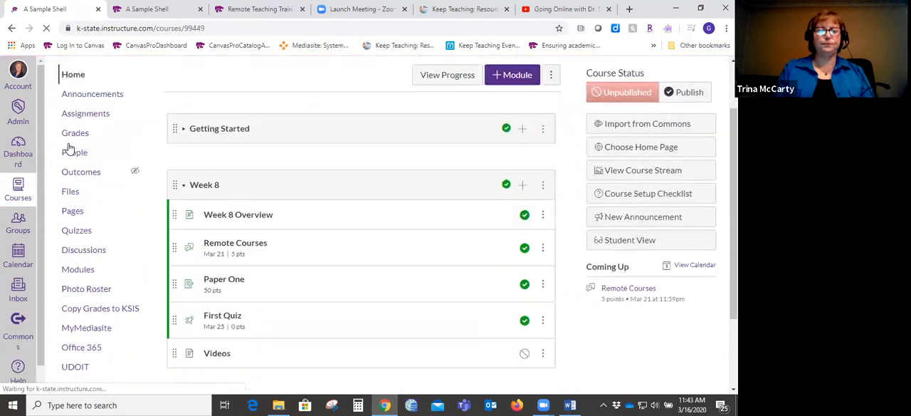
scroll(68, 148, down, 2)
drag(734, 210, 734, 99)
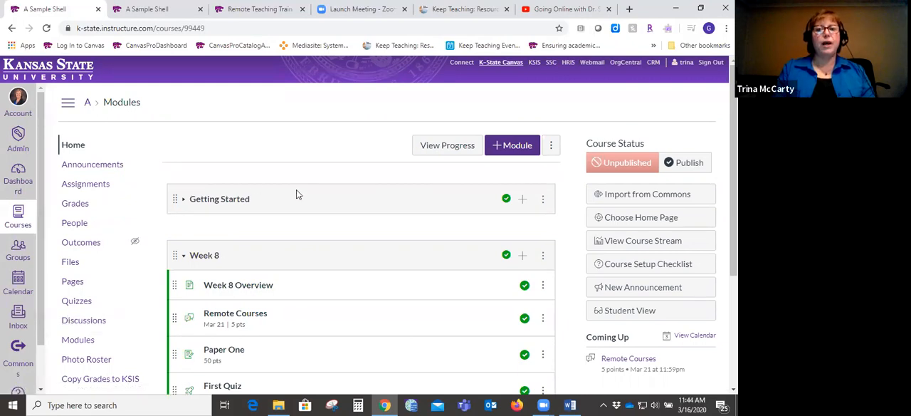
scroll(673, 215, down, 2)
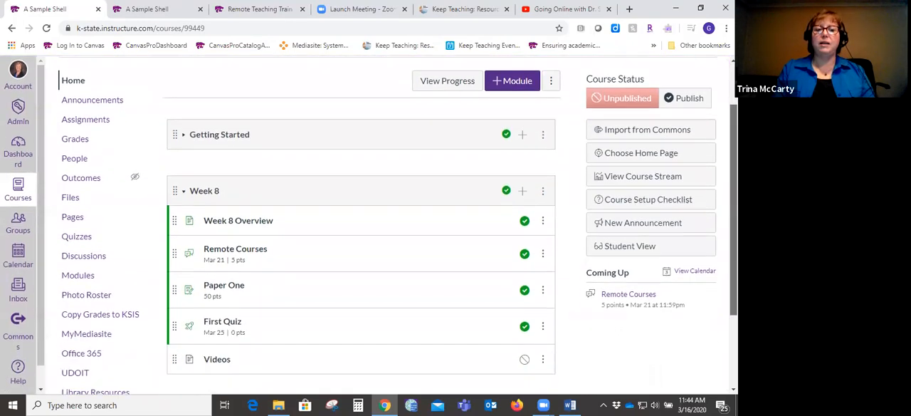
scroll(368, 224, down, 1)
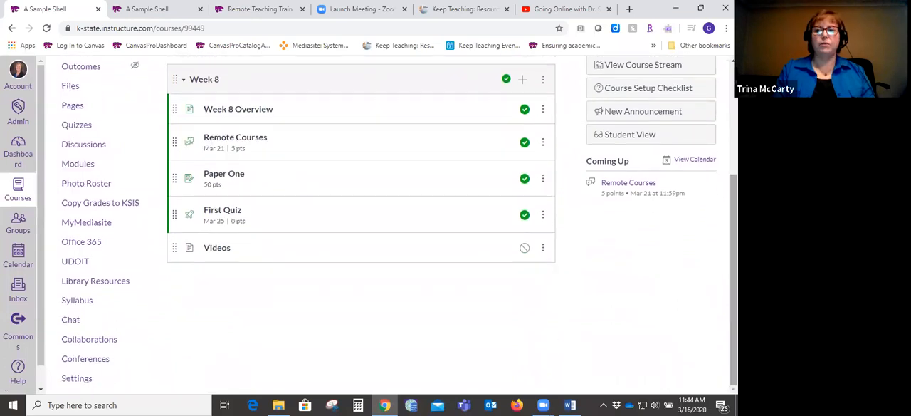
- Open the course settings and examine the Sections and Navigation options, including the navigation items hidden from students
click(74, 379)
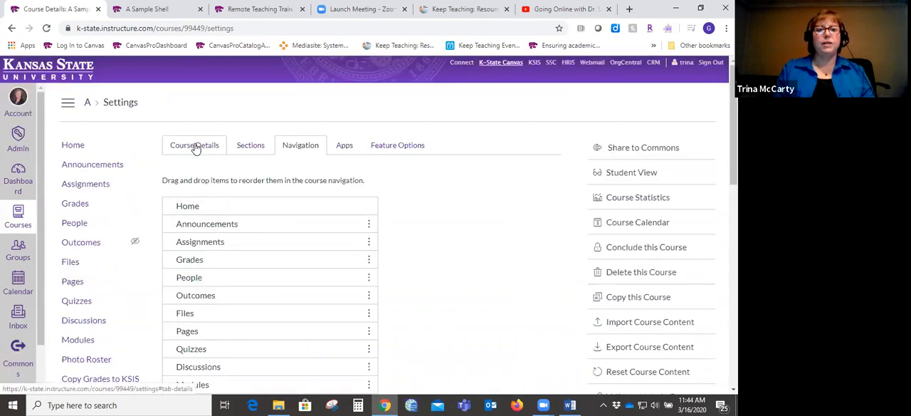
click(196, 144)
click(249, 147)
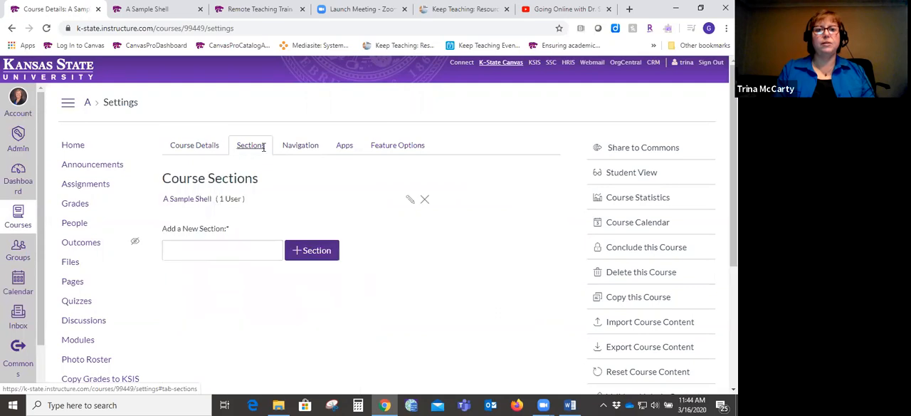
click(297, 147)
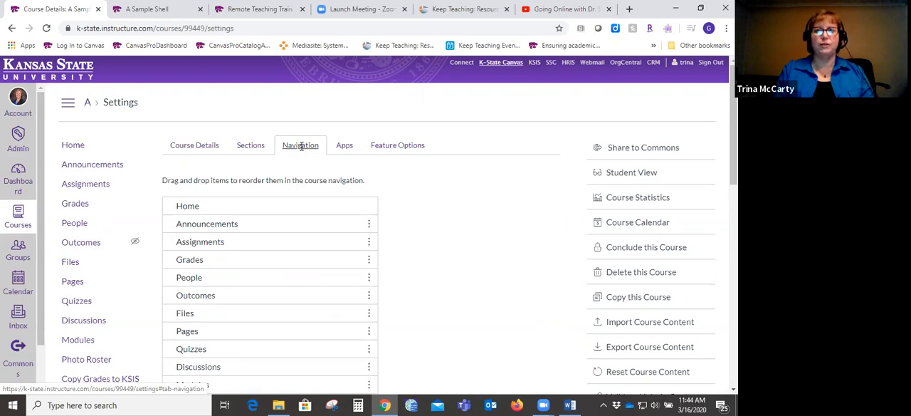
scroll(732, 142, down, 1)
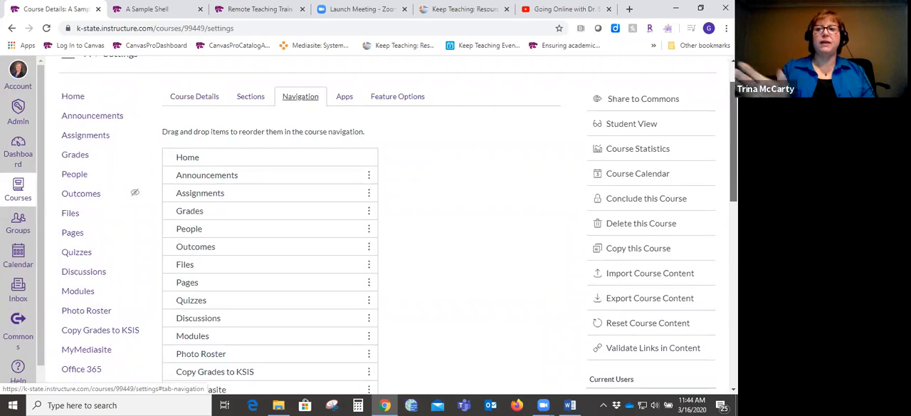
scroll(399, 226, down, 3)
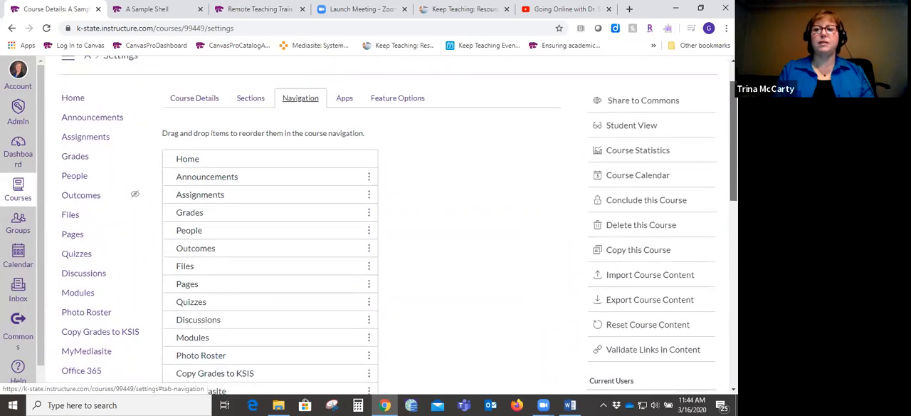
scroll(399, 225, down, 3)
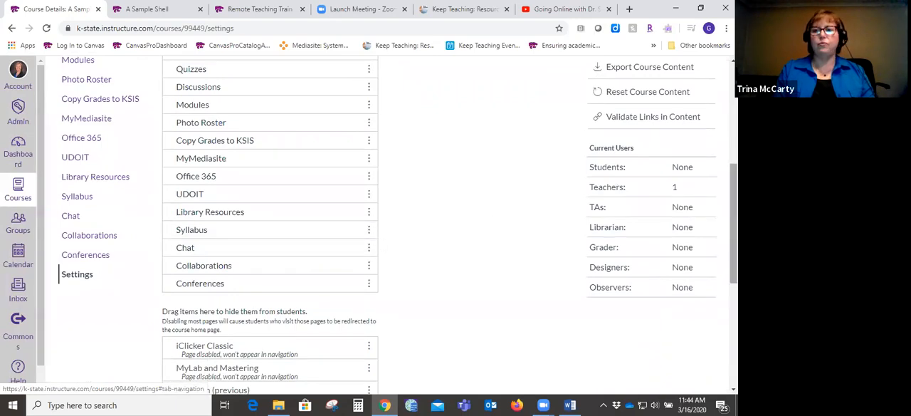
scroll(733, 214, down, 2)
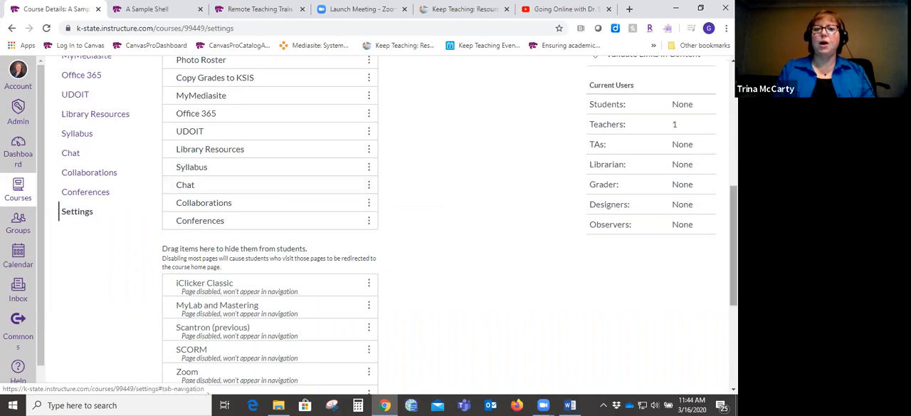
scroll(733, 242, up, 4)
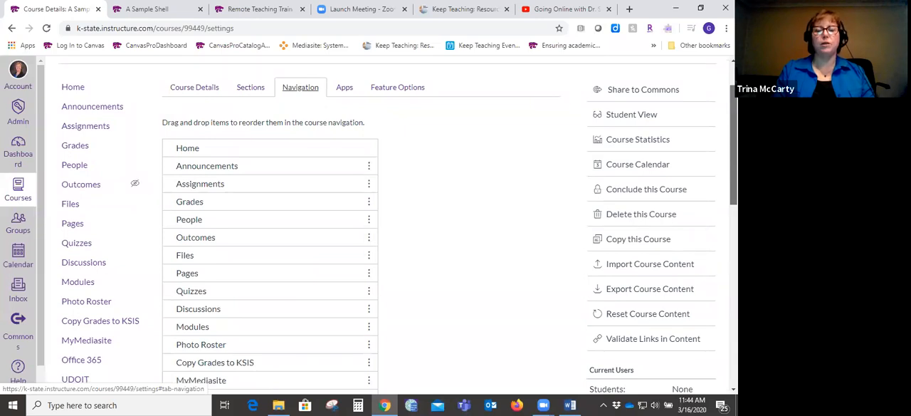
- Hide Conferences, Collaborations and Chat from students by moving them into the hidden items of the course navigation
scroll(733, 242, down, 5)
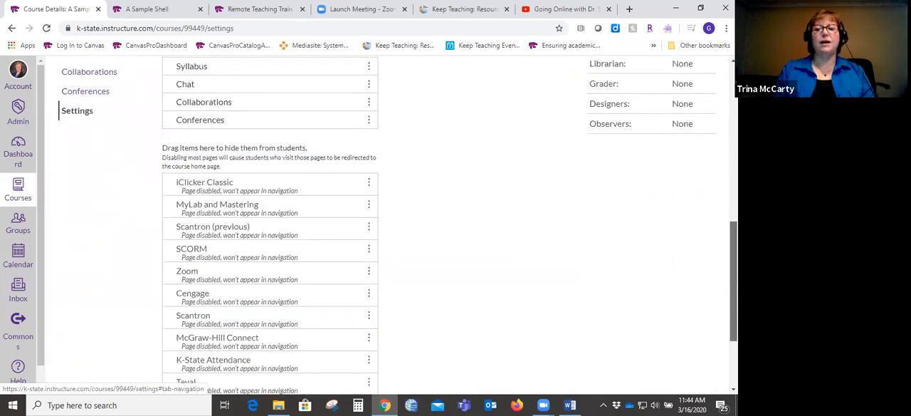
scroll(456, 223, up, 2)
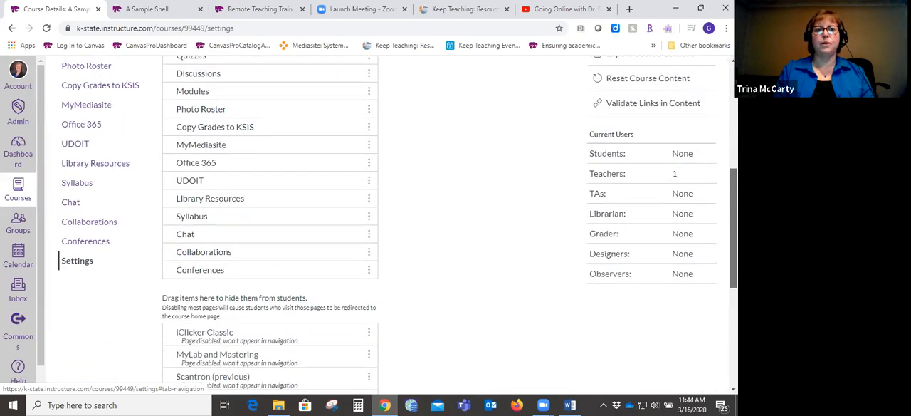
scroll(455, 223, down, 1)
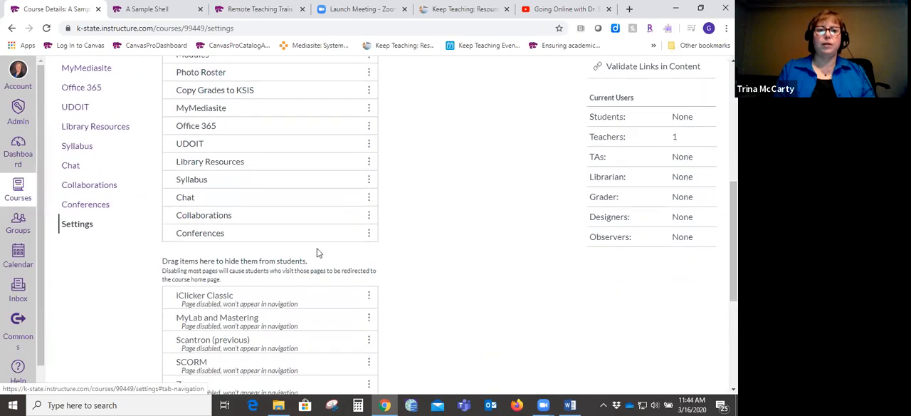
drag(288, 237, 285, 324)
drag(264, 222, 265, 311)
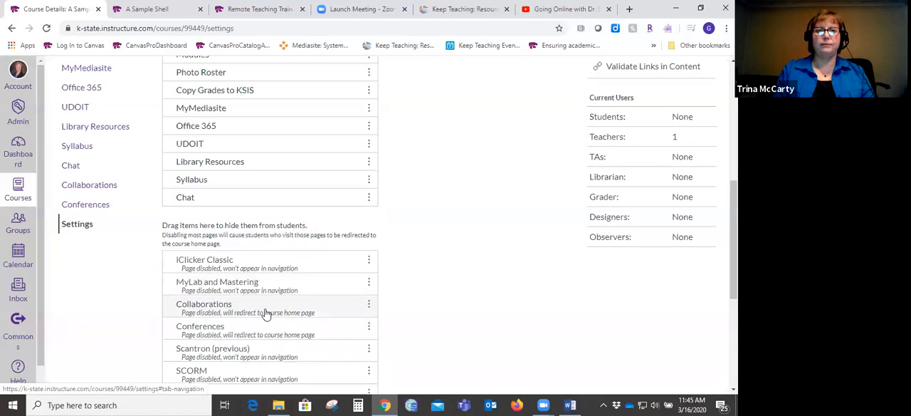
drag(279, 200, 272, 312)
scroll(271, 285, down, 5)
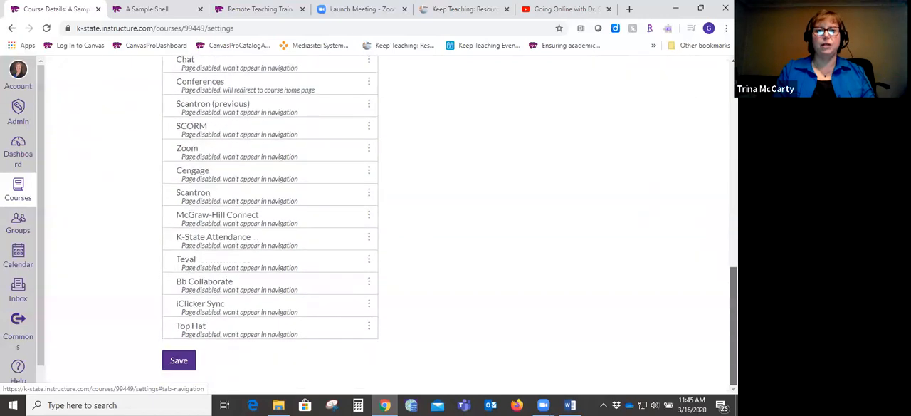
scroll(271, 228, up, 8)
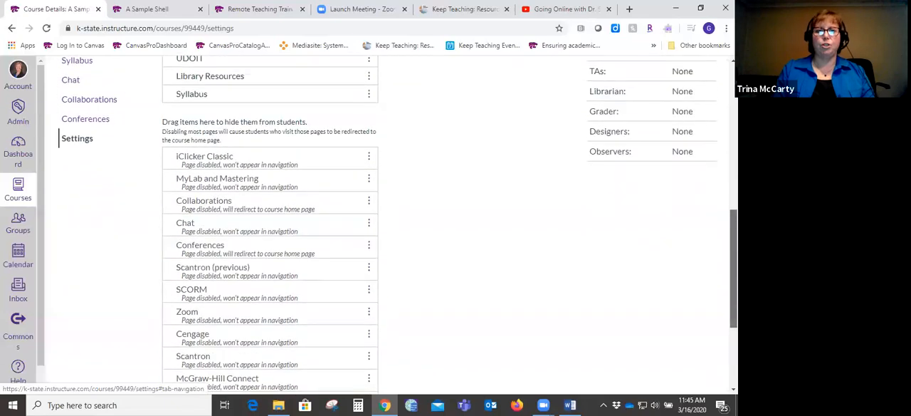
- Hide Pages, Files and Discussions from students in the course navigation
scroll(476, 155, up, 1)
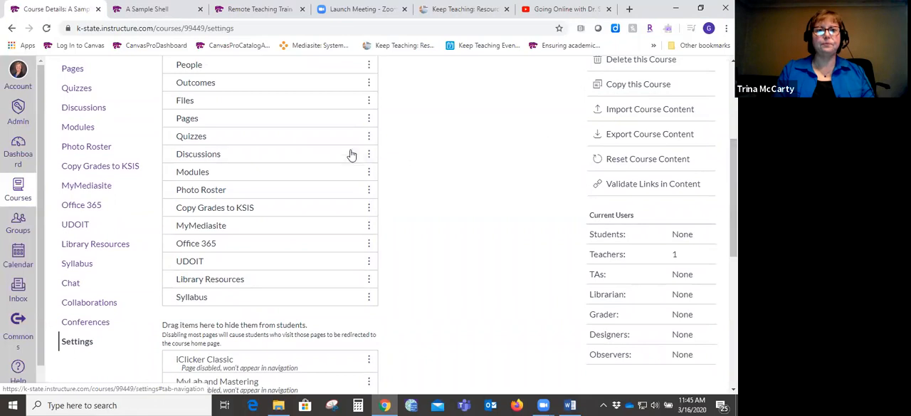
drag(320, 124, 273, 363)
drag(267, 106, 262, 343)
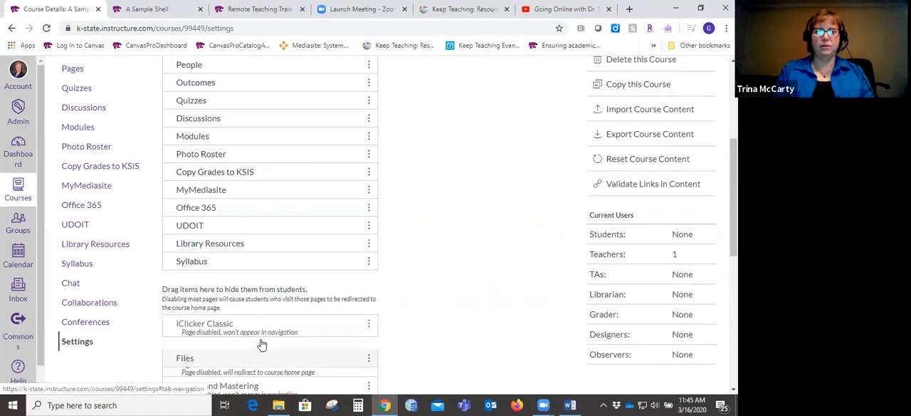
drag(279, 124, 264, 346)
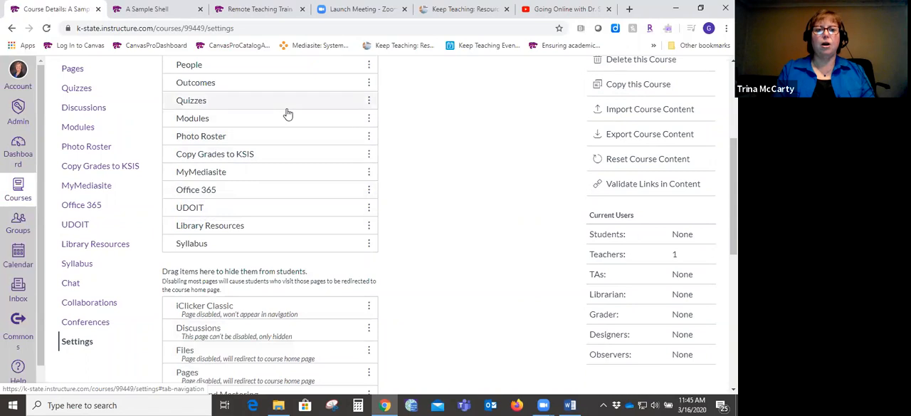
- Move Modules directly below Home in the course navigation order and save the navigation changes
drag(734, 177, 734, 118)
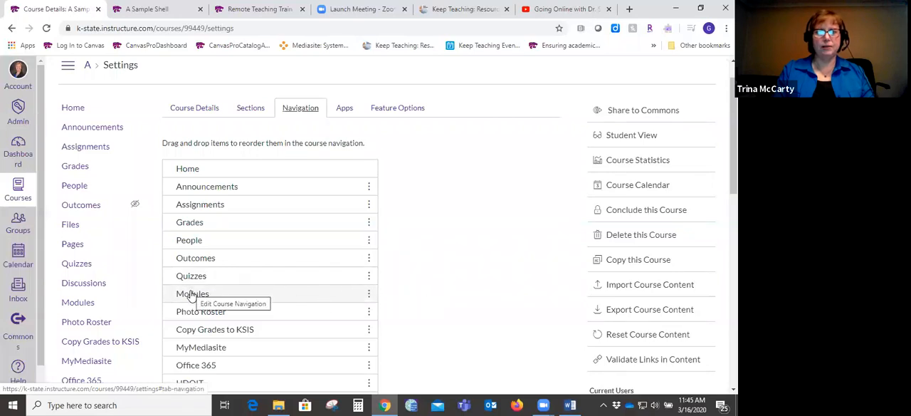
drag(187, 294, 188, 184)
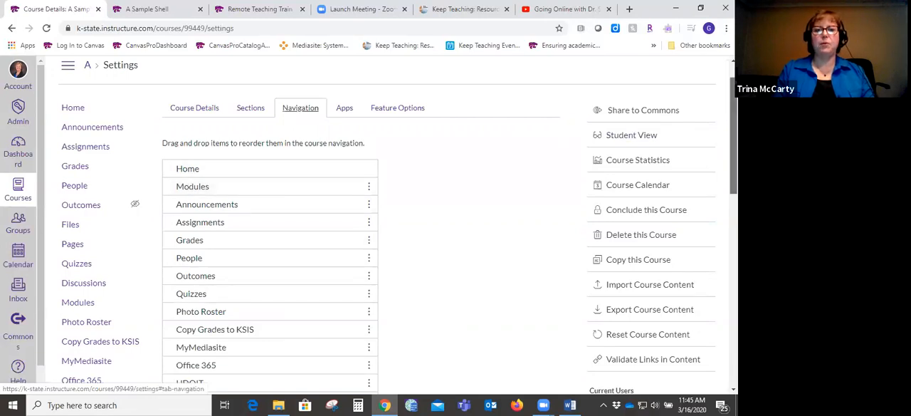
drag(734, 135, 734, 328)
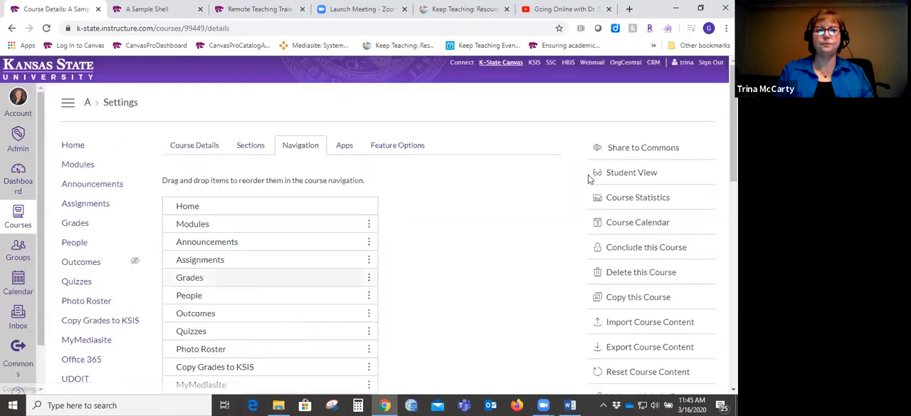
- Review the saved course navigation order and the items marked as hidden from students
scroll(127, 171, down, 3)
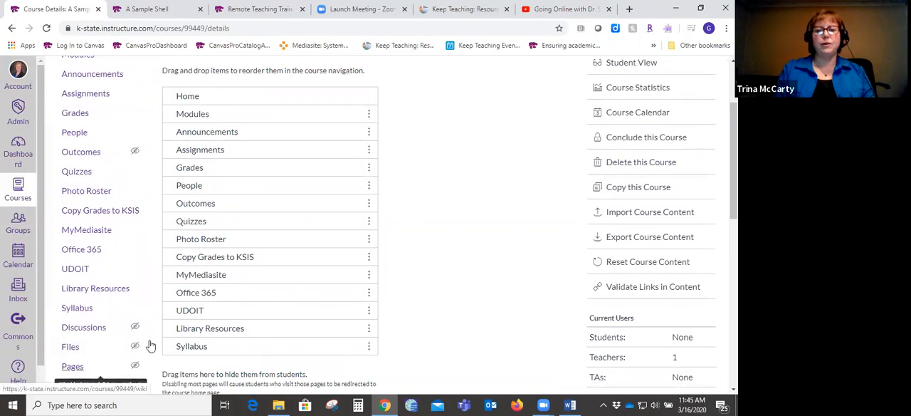
scroll(719, 121, down, 2)
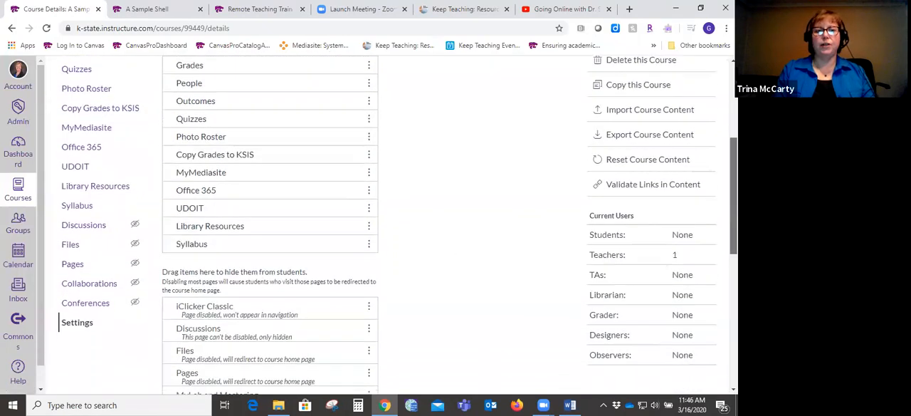
scroll(719, 121, up, 4)
scroll(718, 121, down, 1)
scroll(718, 121, up, 1)
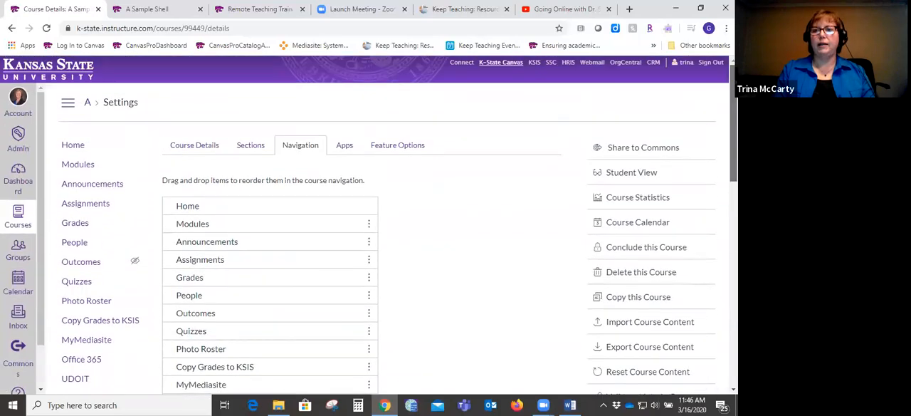
- Preview the course in Student View, check which navigation items students get, and leave Student View
click(644, 175)
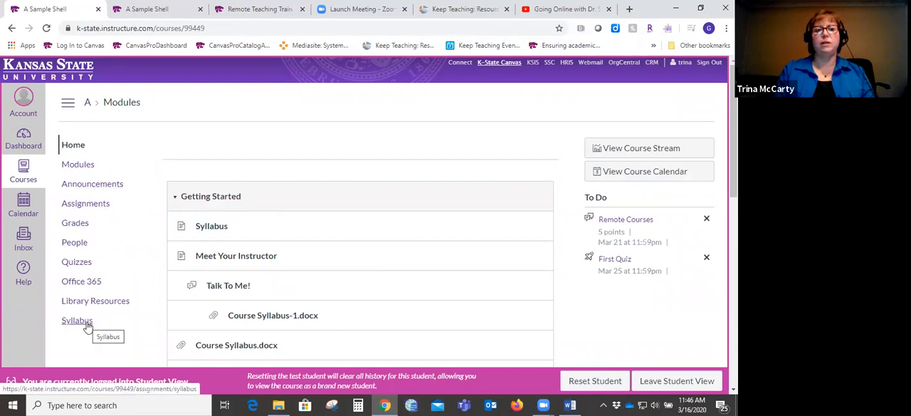
scroll(365, 214, down, 1)
scroll(297, 174, down, 3)
scroll(297, 174, up, 4)
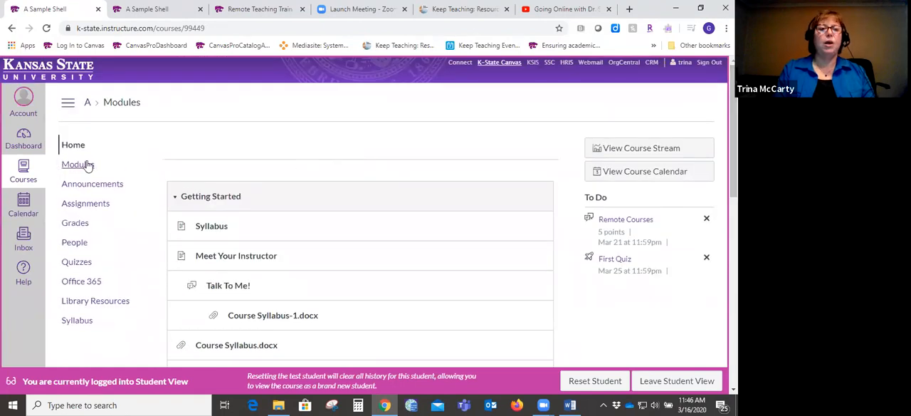
click(683, 382)
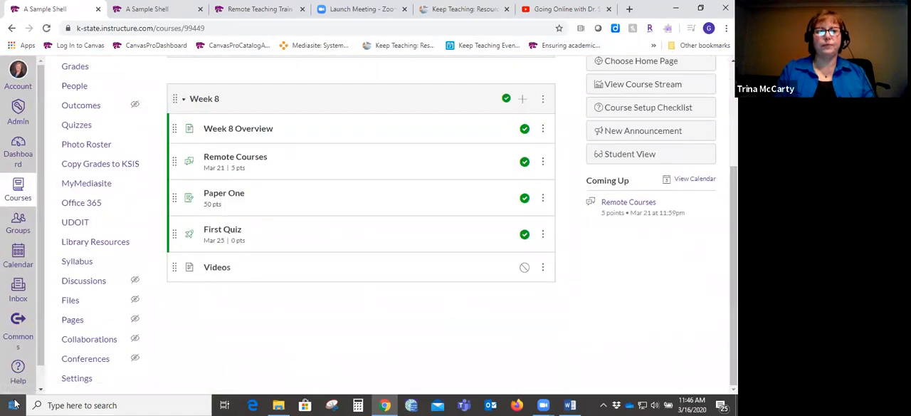
- Reopen the course settings, hide Syllabus from students in the course navigation, and save
click(84, 379)
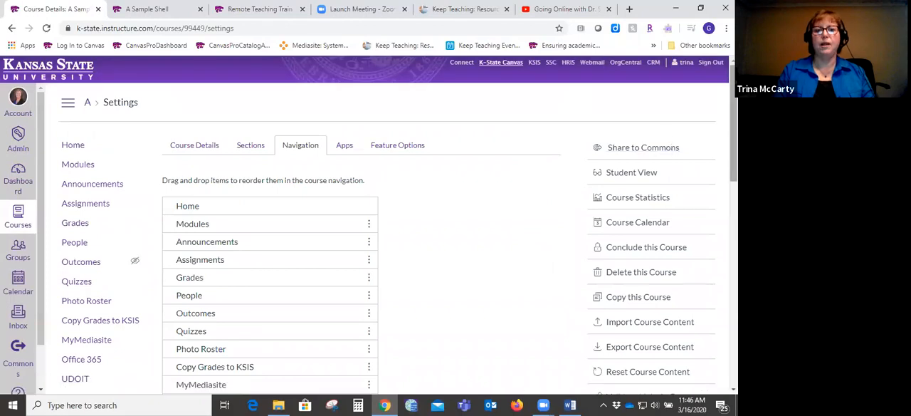
scroll(703, 212, down, 4)
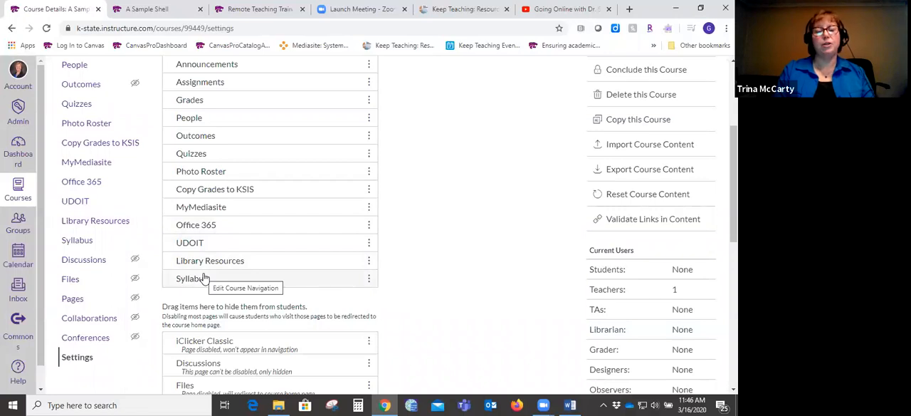
drag(205, 278, 200, 345)
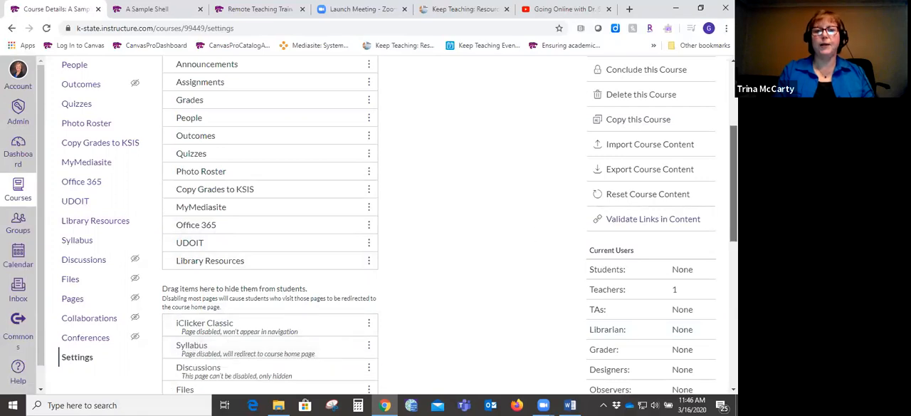
scroll(734, 178, up, 1)
scroll(448, 225, down, 7)
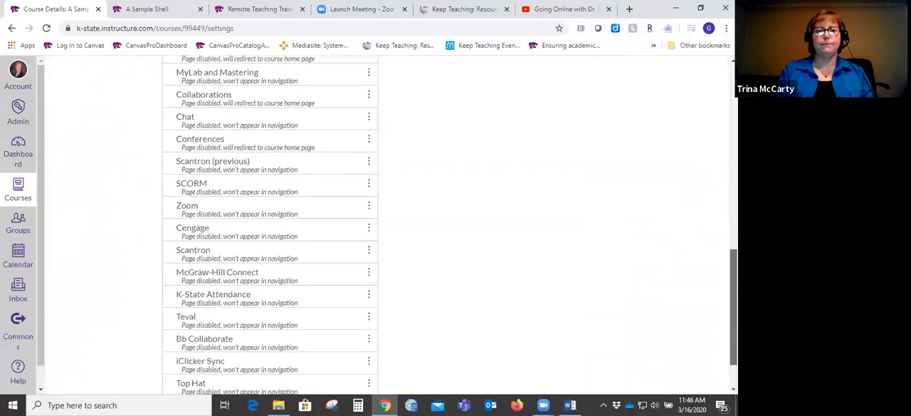
click(179, 359)
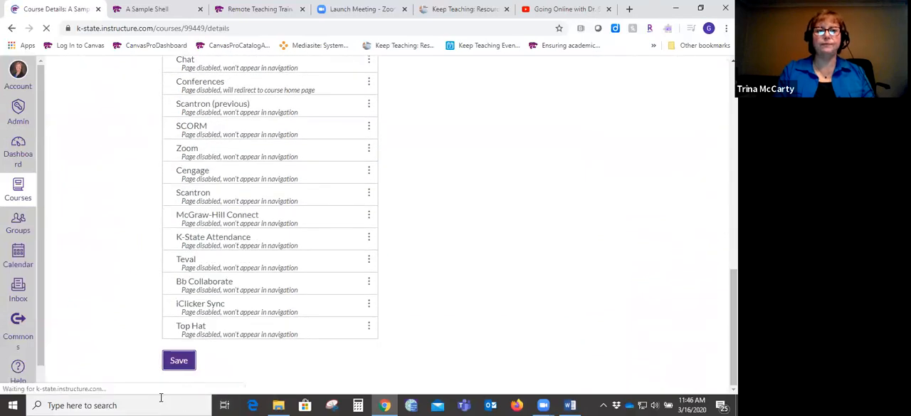
- Check the student navigation for the Syllabus item in Student View, return to the teacher view, and look over the course home page
click(618, 175)
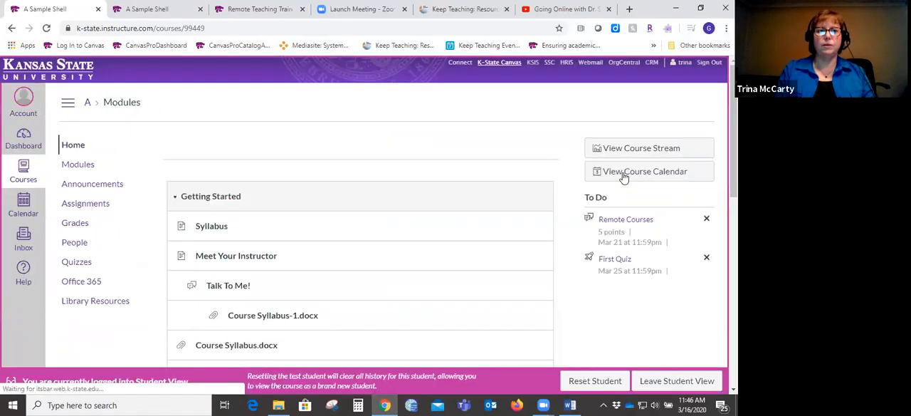
mouse_move(733, 142)
mouse_down()
mouse_move(733, 287)
mouse_move(734, 147)
mouse_up()
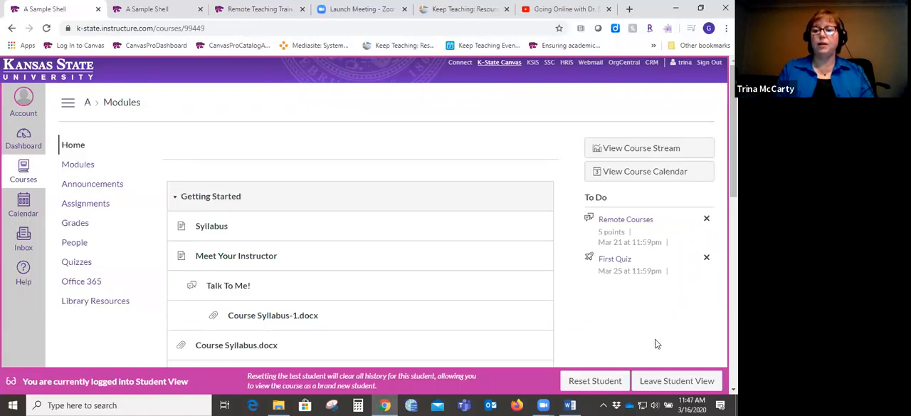
click(674, 380)
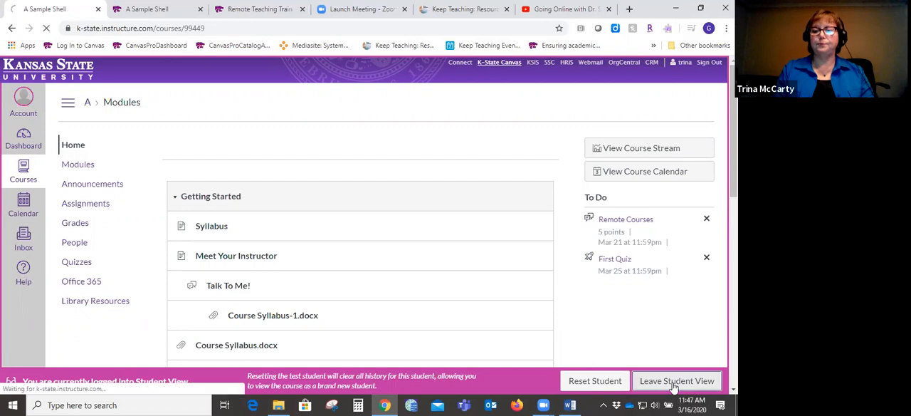
scroll(673, 388, down, 3)
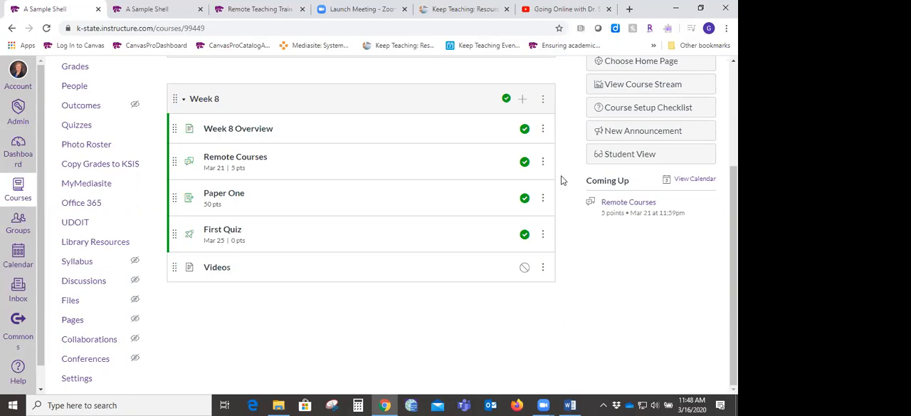
scroll(449, 235, up, 3)
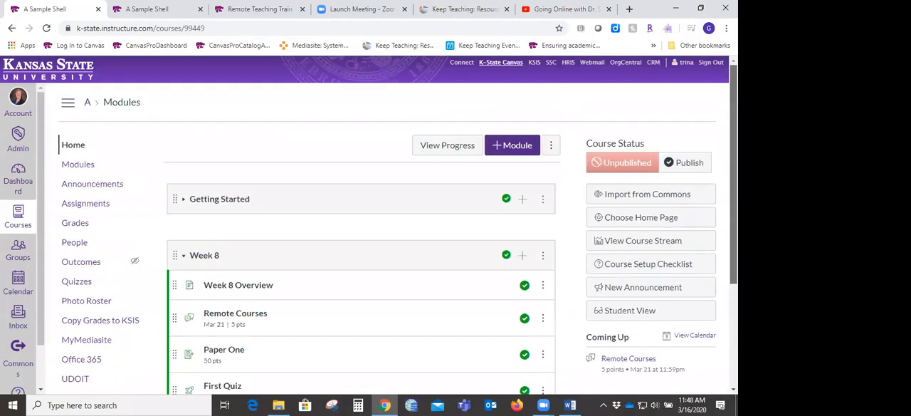
- Start composing a new message from the Canvas Inbox and move the message window aside
click(18, 313)
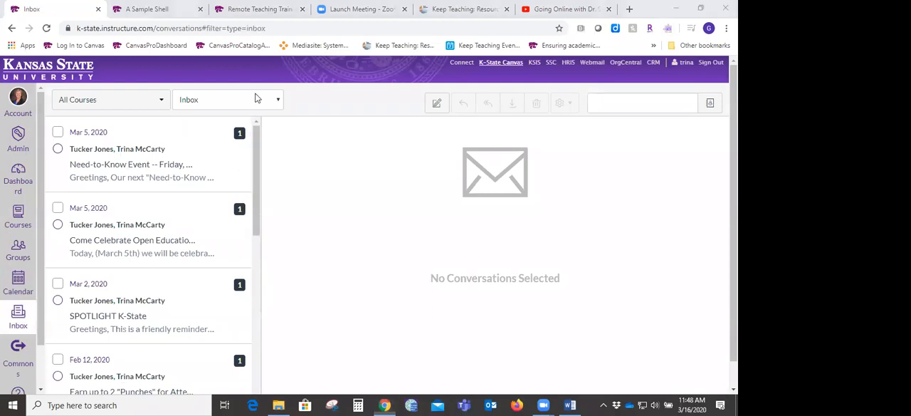
click(436, 102)
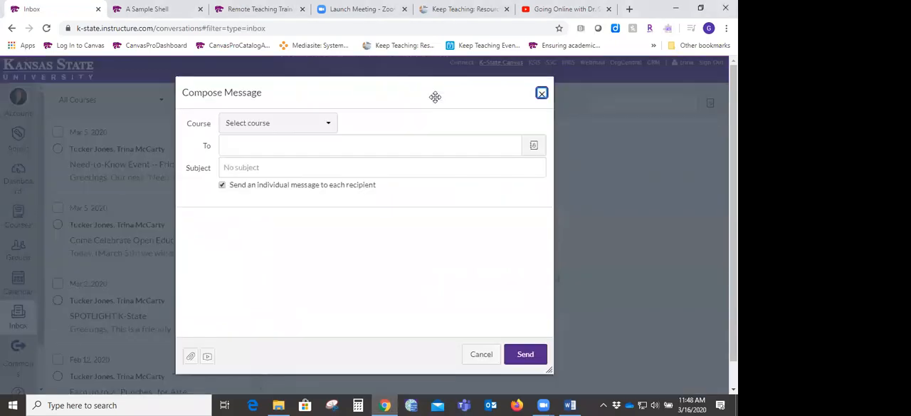
drag(400, 89, 284, 93)
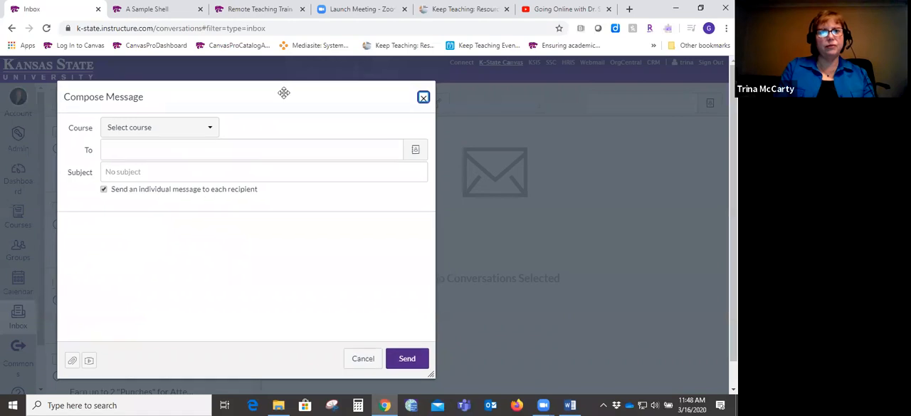
drag(284, 94, 268, 88)
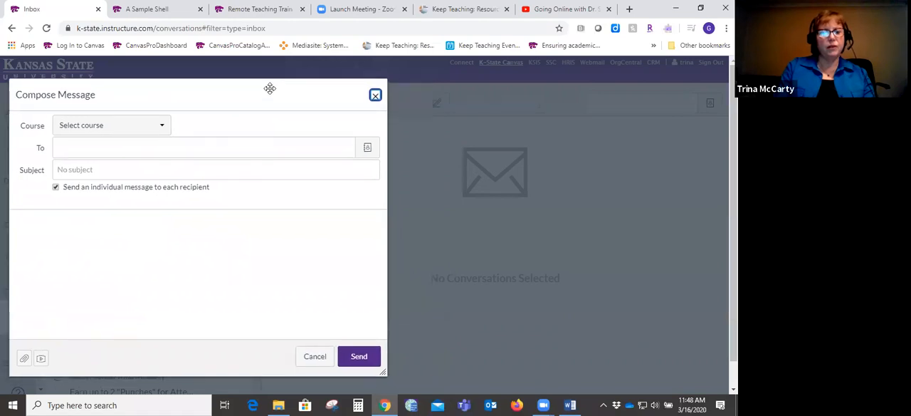
- Set the new message's course to K-State Online Essentials Summer 2019 from the favorite courses
click(370, 149)
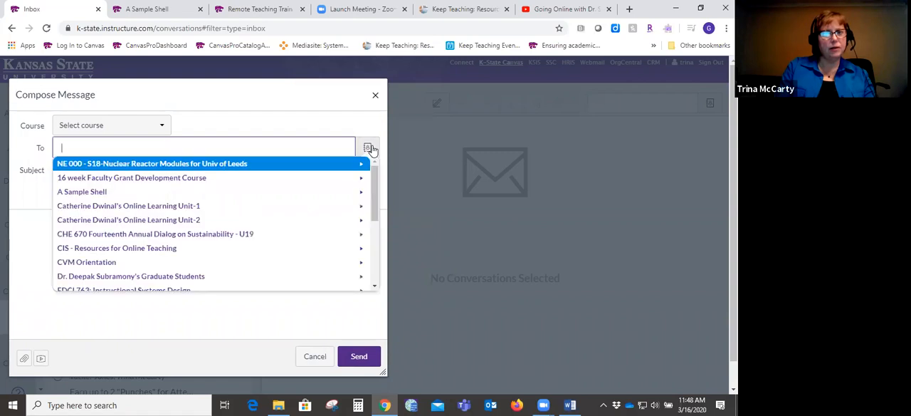
click(158, 125)
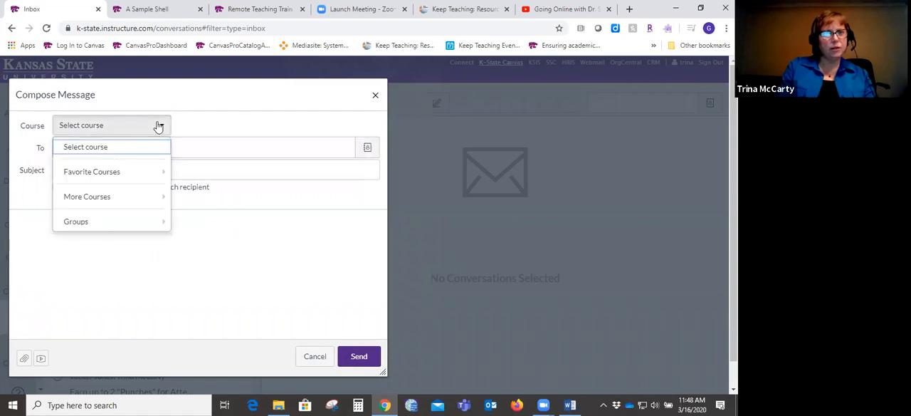
mouse_move(128, 174)
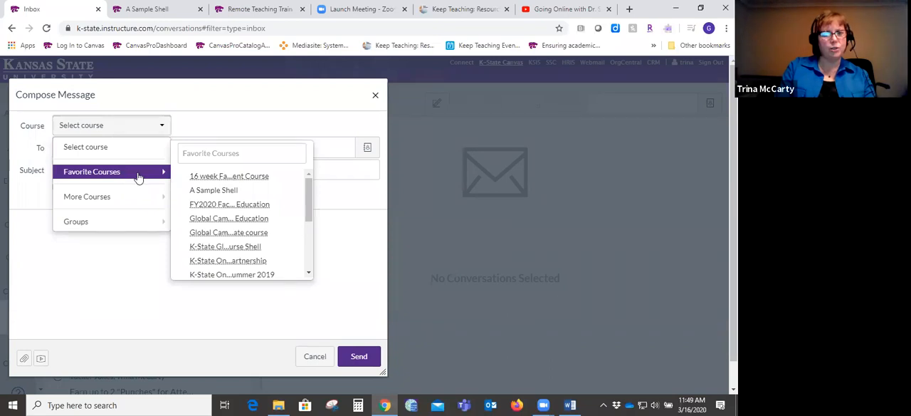
mouse_move(143, 196)
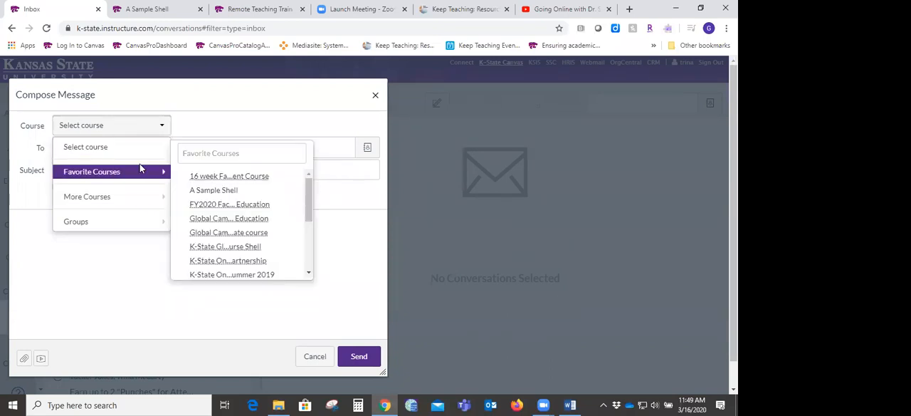
click(219, 275)
click(223, 154)
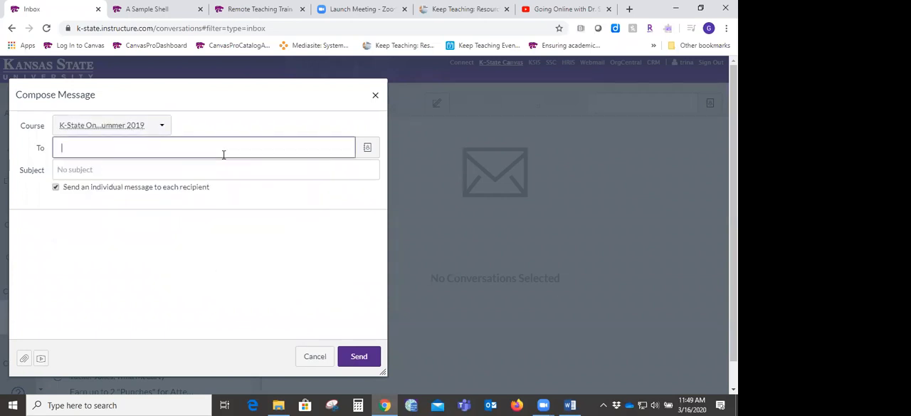
- Address the message to everyone in the selected course using the recipient address book
click(368, 151)
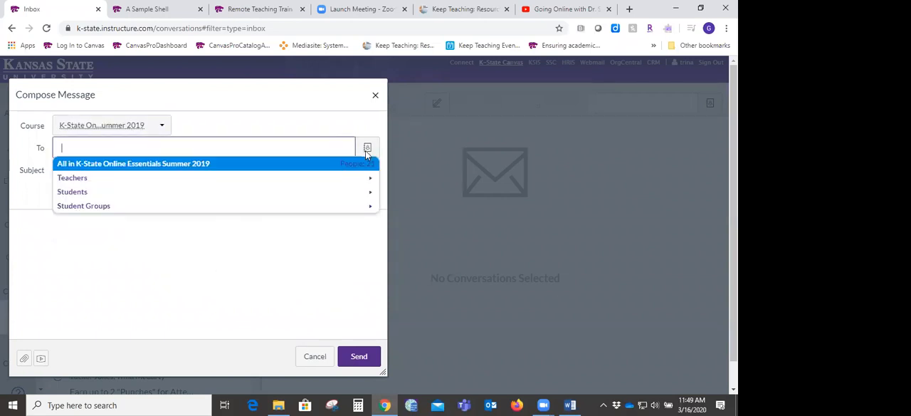
click(119, 168)
click(120, 170)
- Try to add a person by e-mail address as an extra recipient, and erase the entry
click(244, 148)
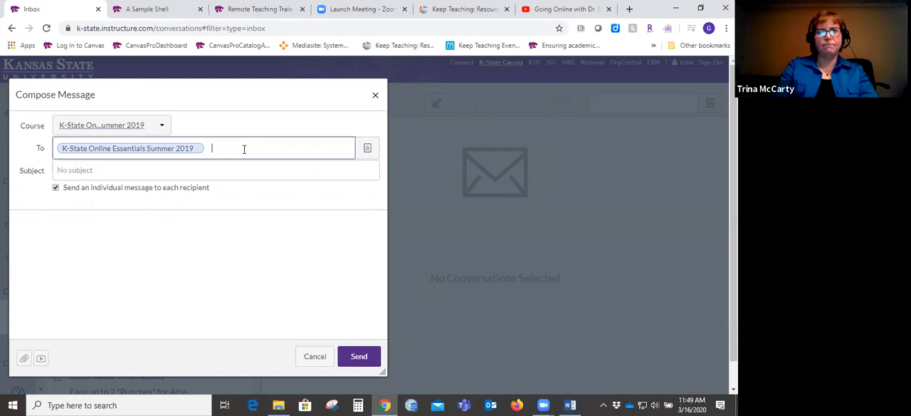
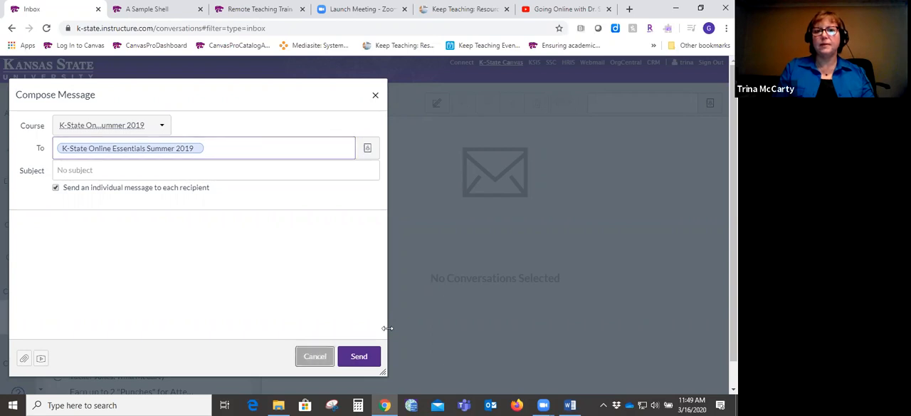
- Discard the unsent message and filter the Inbox conversations to show Sent messages
click(315, 355)
click(278, 100)
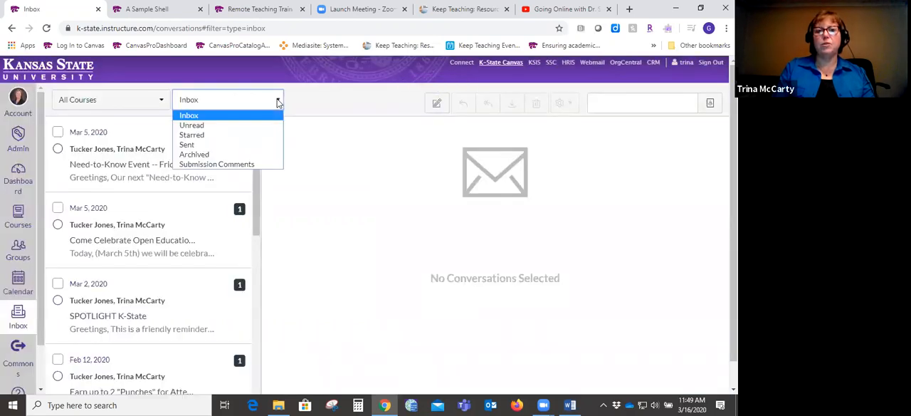
click(186, 145)
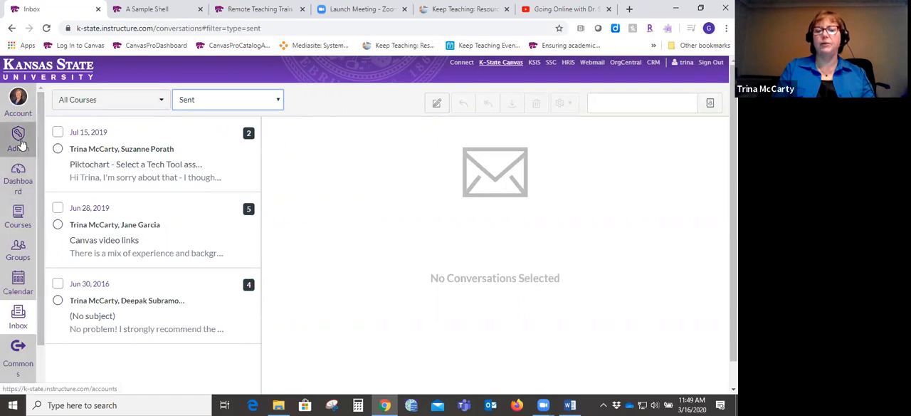
- Return to the Dashboard and open the A Sample Shell course
click(19, 182)
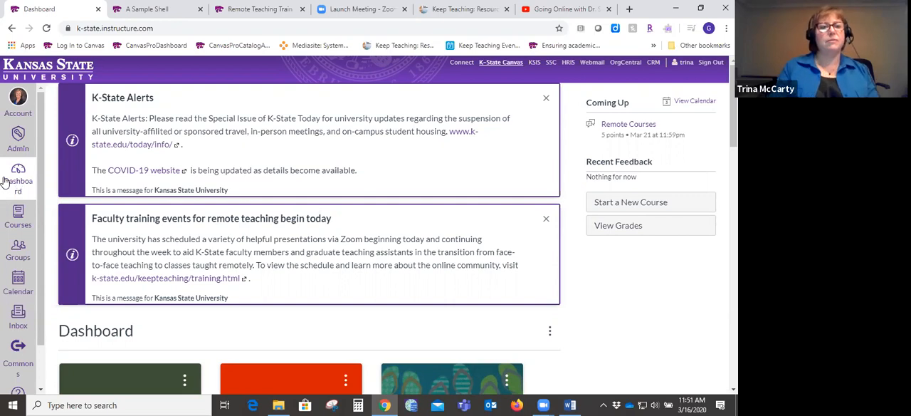
click(10, 189)
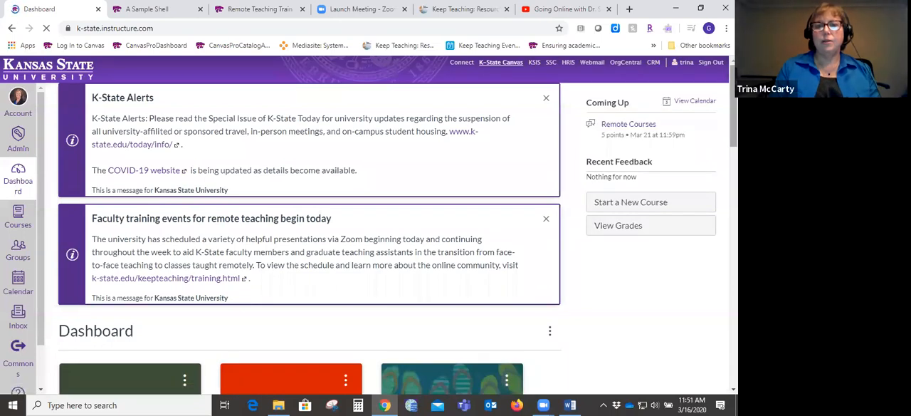
scroll(175, 214, down, 3)
click(106, 224)
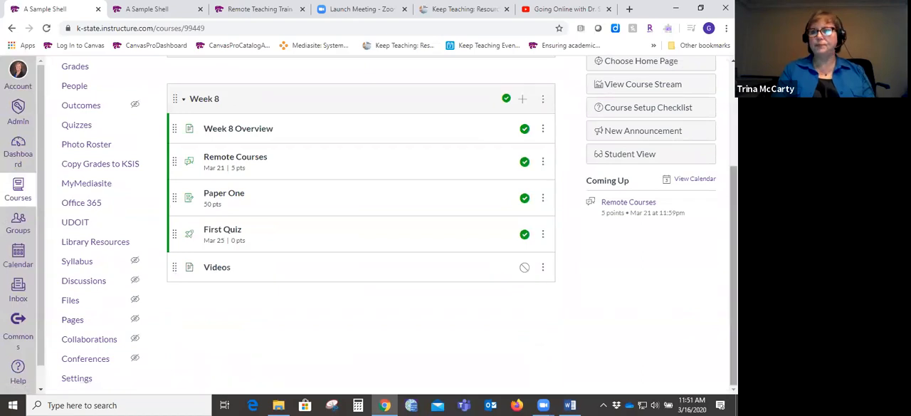
- Open the course's Files page and look over the stored documents
mouse_move(734, 275)
mouse_down()
mouse_move(734, 174)
mouse_move(734, 274)
mouse_up()
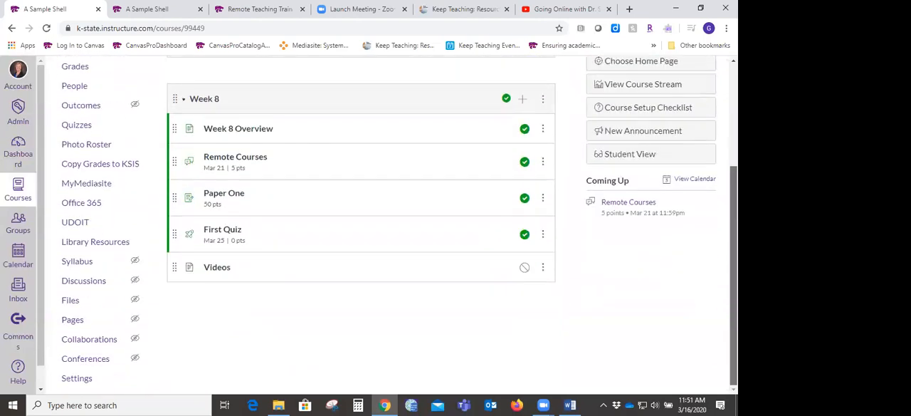
click(71, 301)
click(67, 302)
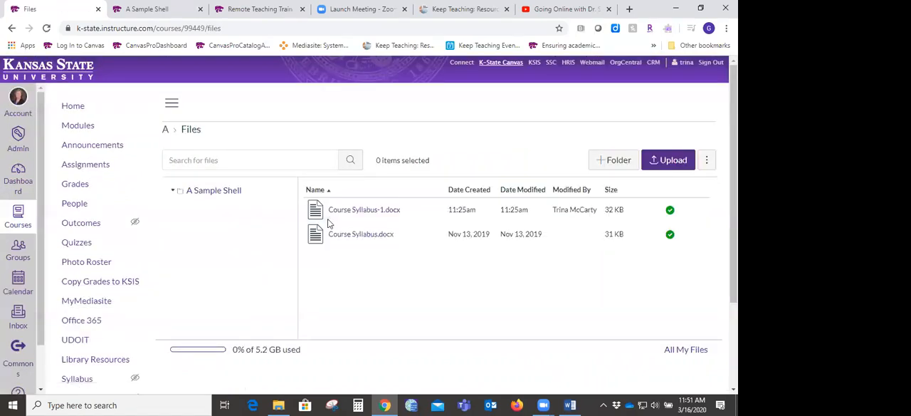
mouse_move(734, 185)
mouse_down()
mouse_move(733, 246)
mouse_move(733, 185)
mouse_up()
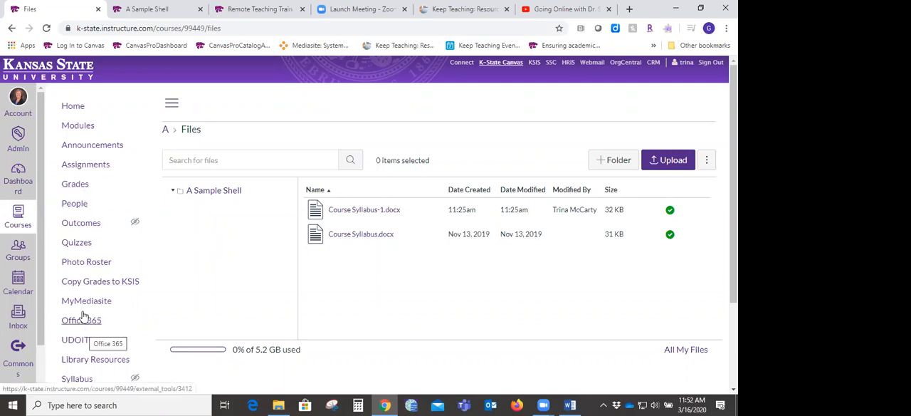
- Open the course's Modules page and expand the Getting Started module
click(79, 132)
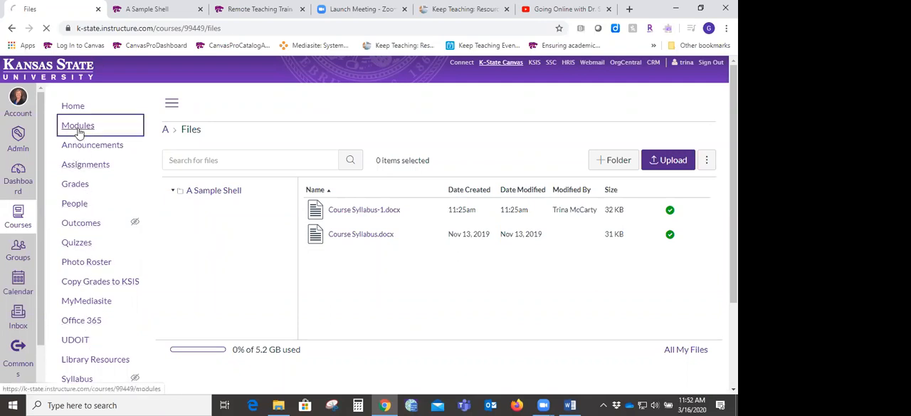
scroll(79, 132, down, 3)
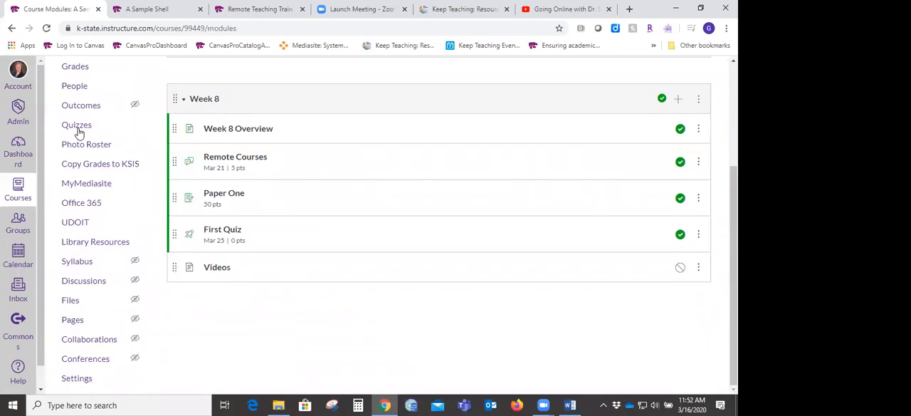
scroll(438, 242, up, 3)
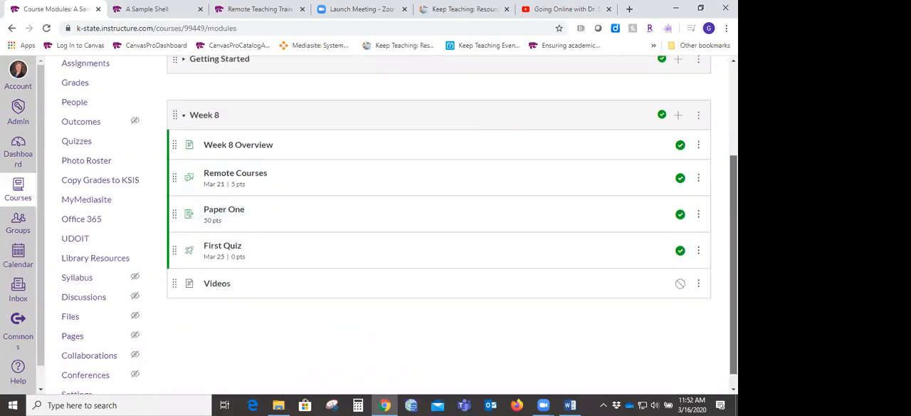
click(184, 200)
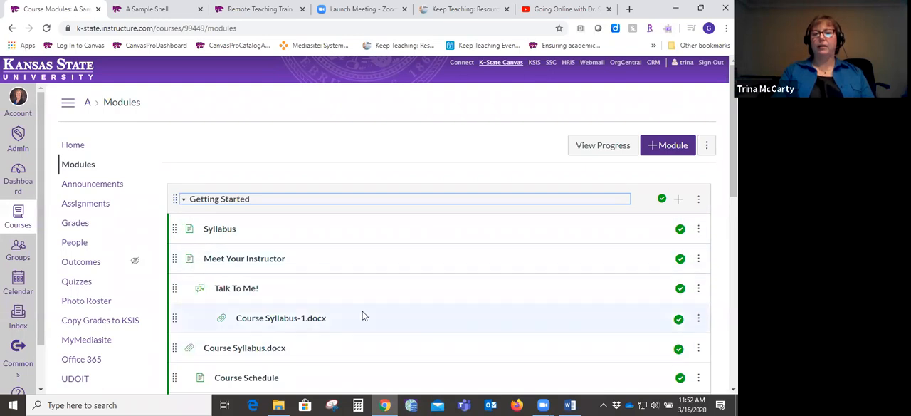
- Look through the items in the Getting Started module, examining how they are ordered, indented and published
scroll(439, 285, down, 3)
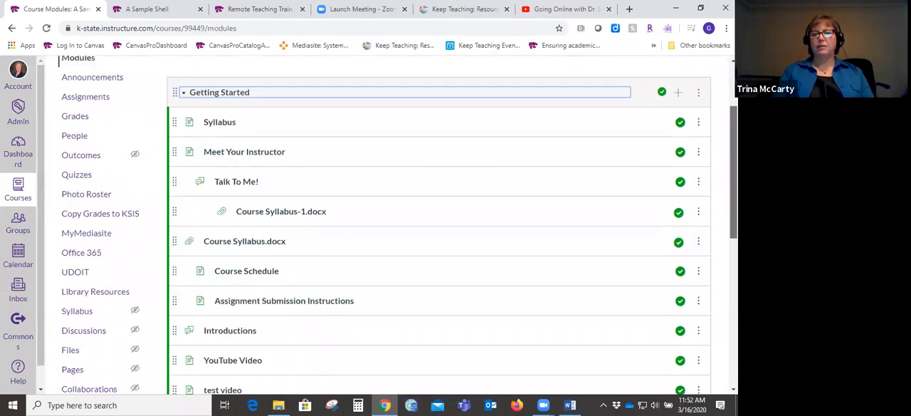
scroll(439, 225, up, 3)
scroll(439, 225, down, 2)
scroll(439, 225, down, 1)
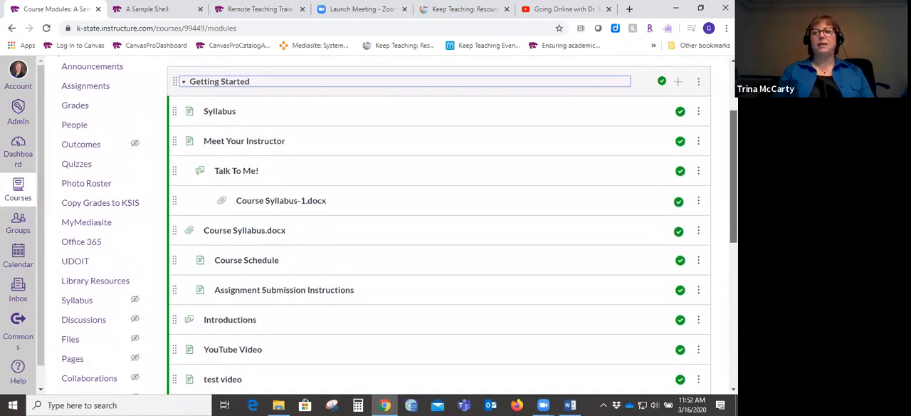
scroll(439, 225, up, 3)
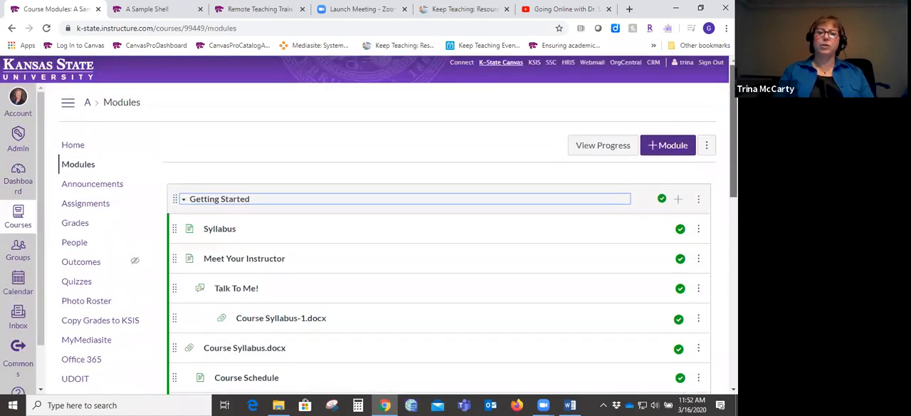
scroll(439, 225, down, 3)
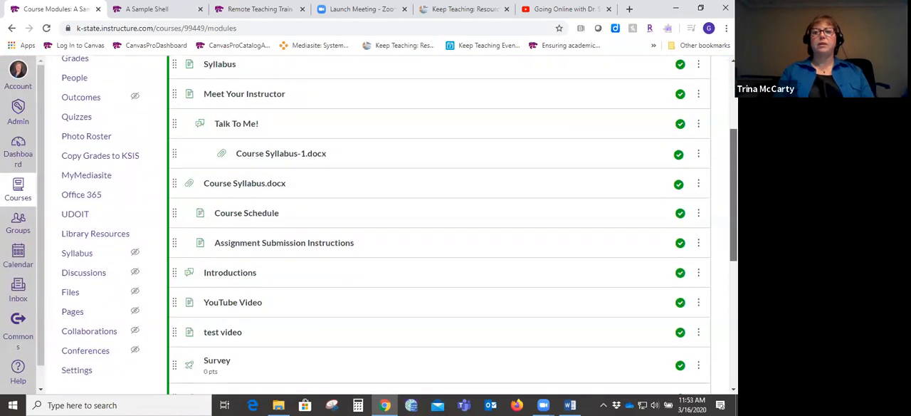
scroll(438, 225, up, 3)
scroll(439, 225, down, 2)
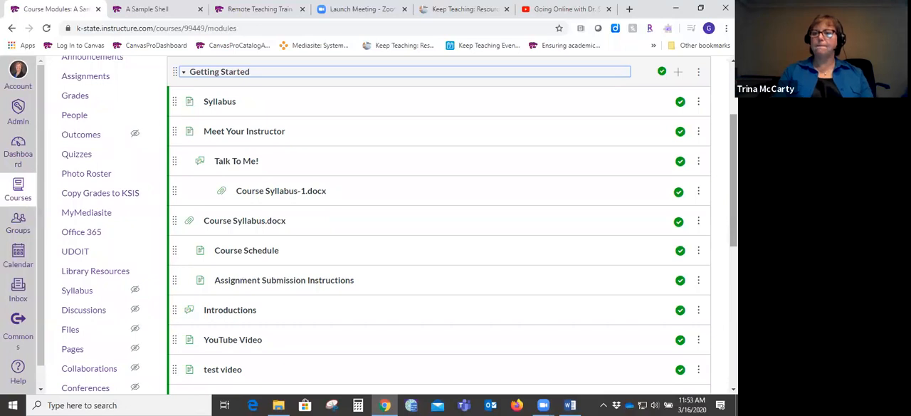
scroll(439, 224, down, 4)
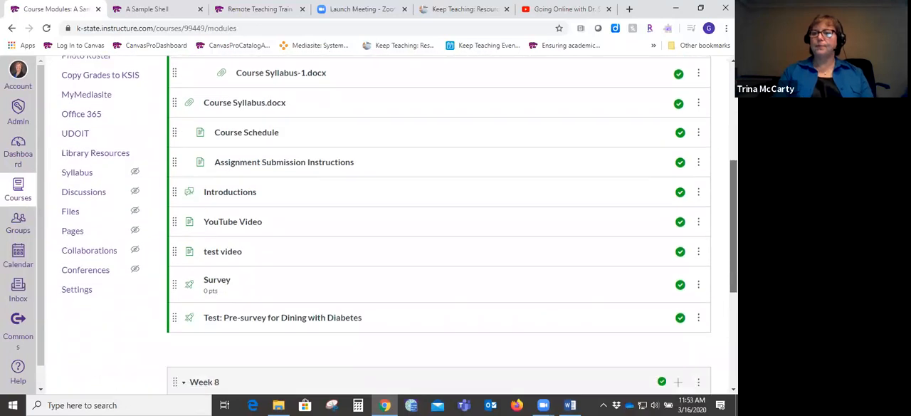
scroll(439, 224, up, 2)
scroll(438, 223, up, 4)
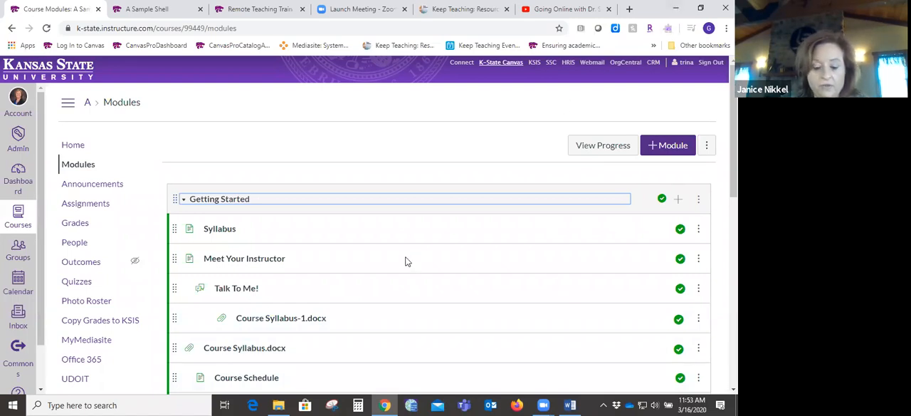
click(342, 339)
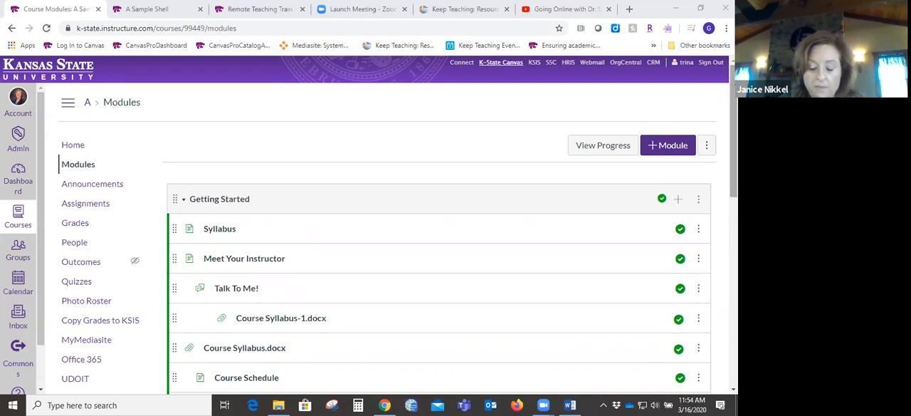
scroll(377, 224, down, 1)
scroll(377, 225, up, 1)
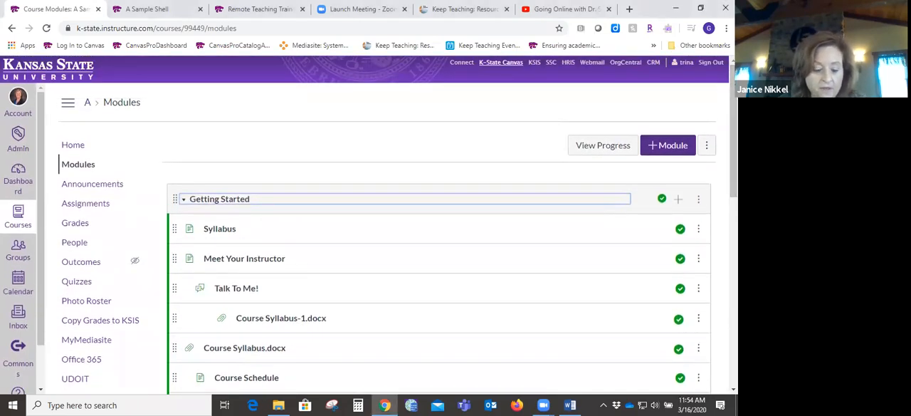